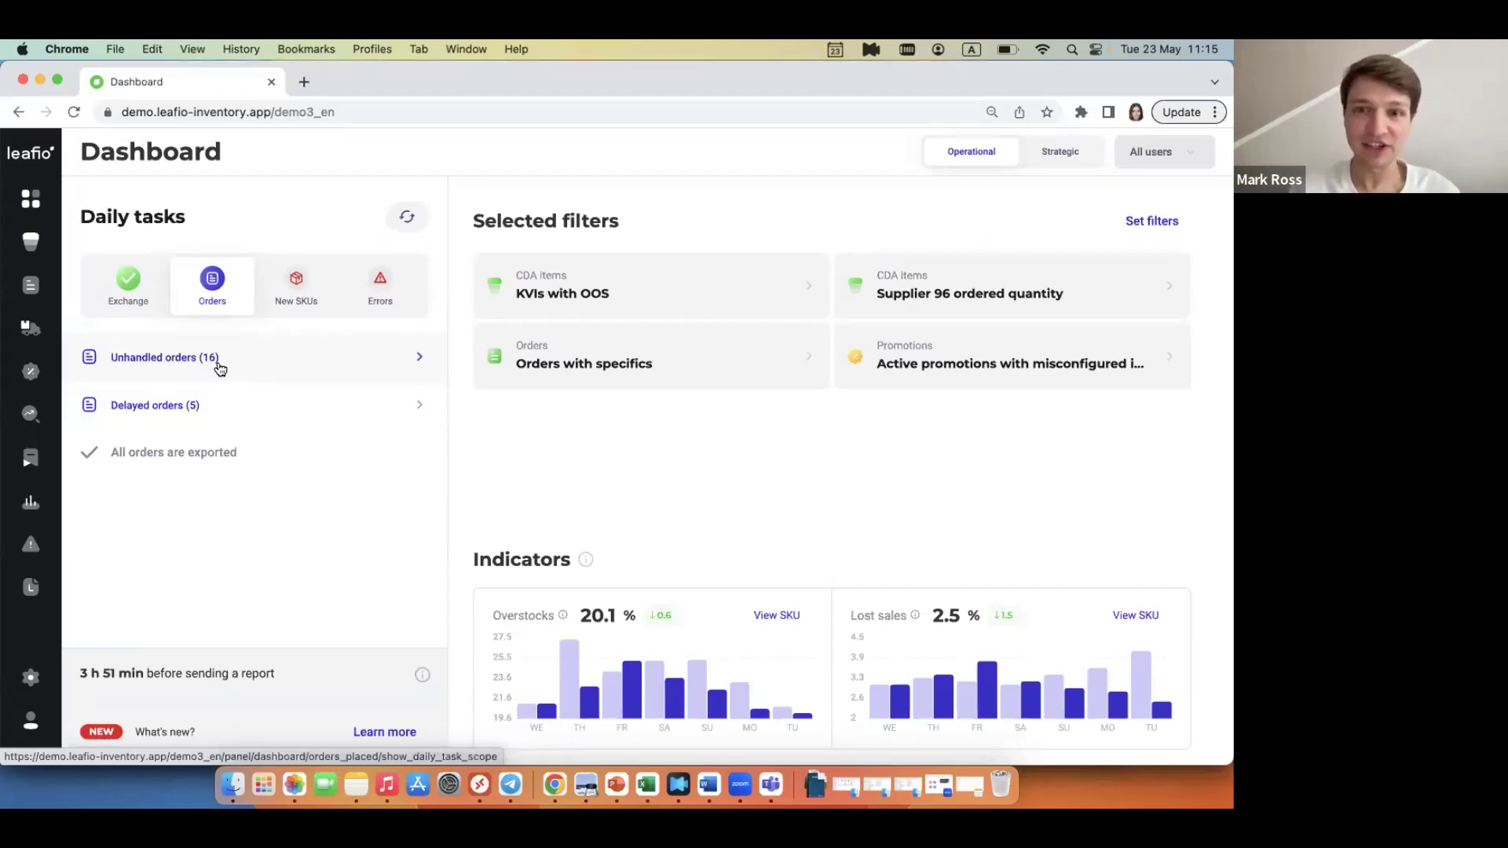
# Open the 89,563.94 USD order for Warehouse 5 and Supplier 96 from the unhandled orders and widen its Actions column.
pyautogui.click(219, 362)
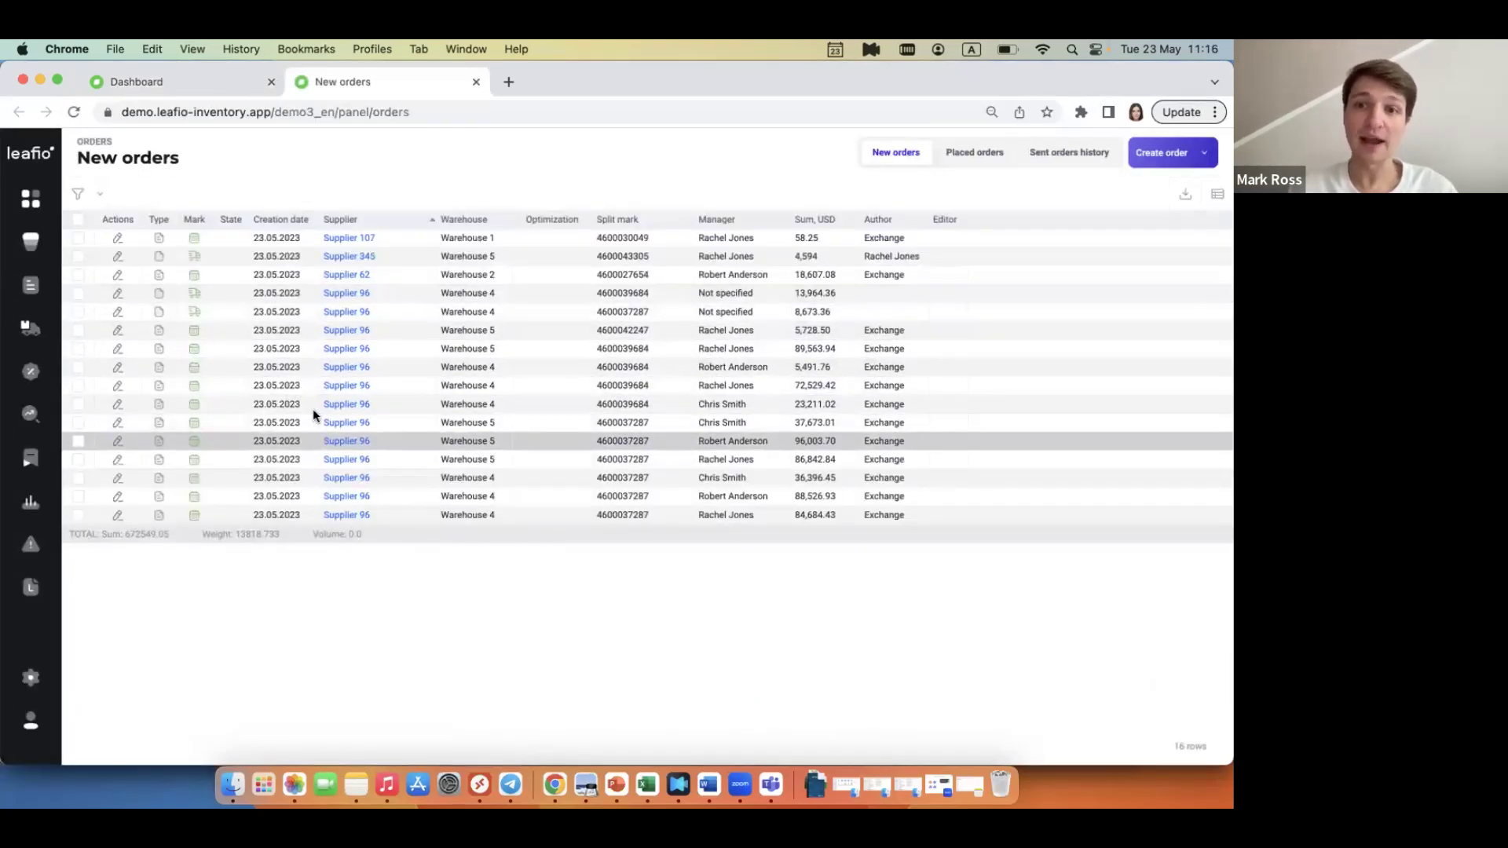
pyautogui.click(116, 353)
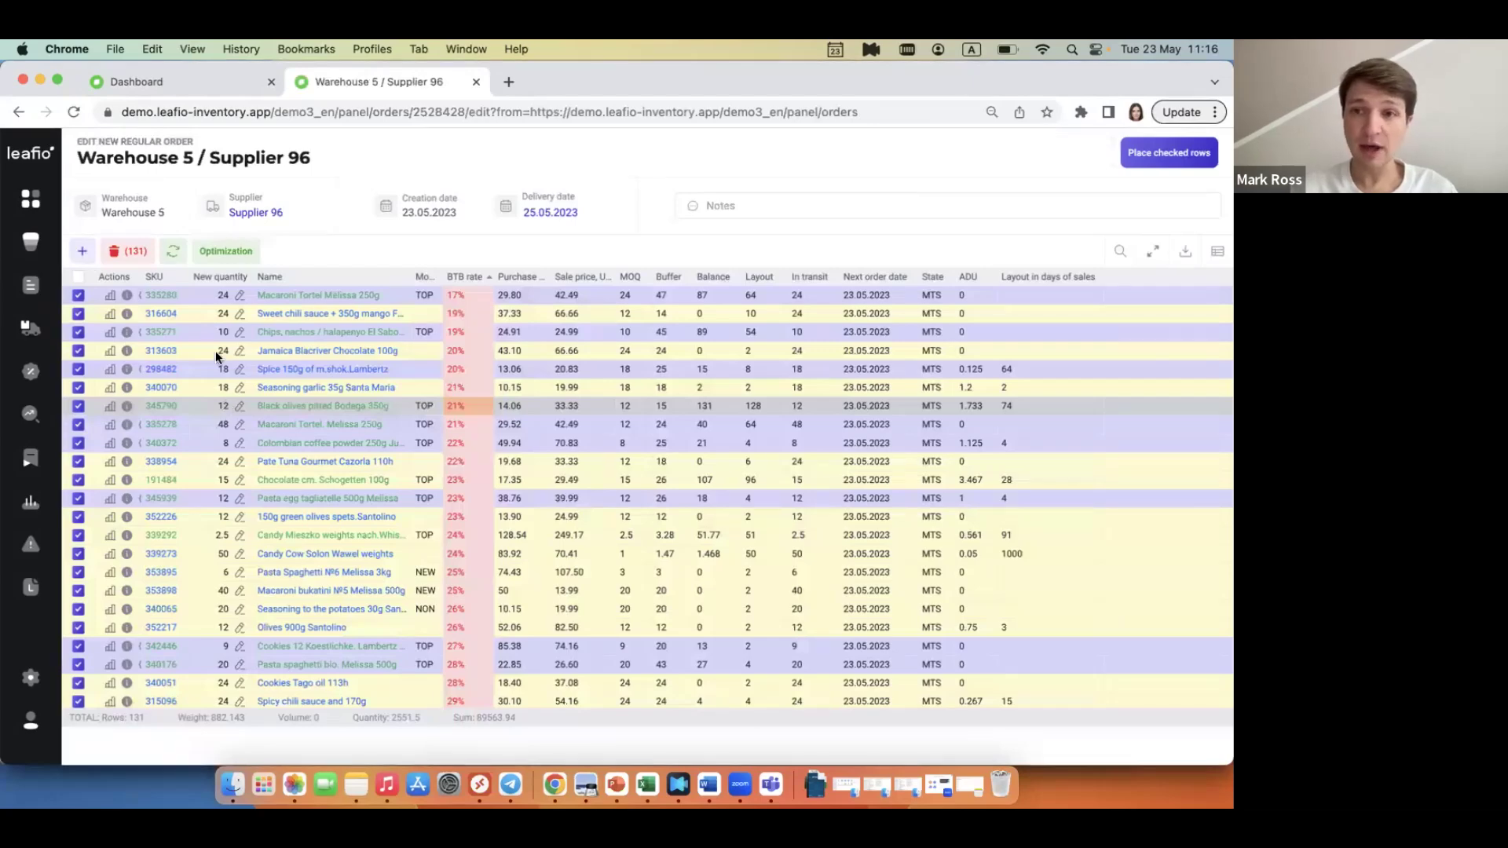
pyautogui.moveTo(142, 277); pyautogui.dragTo(178, 277)
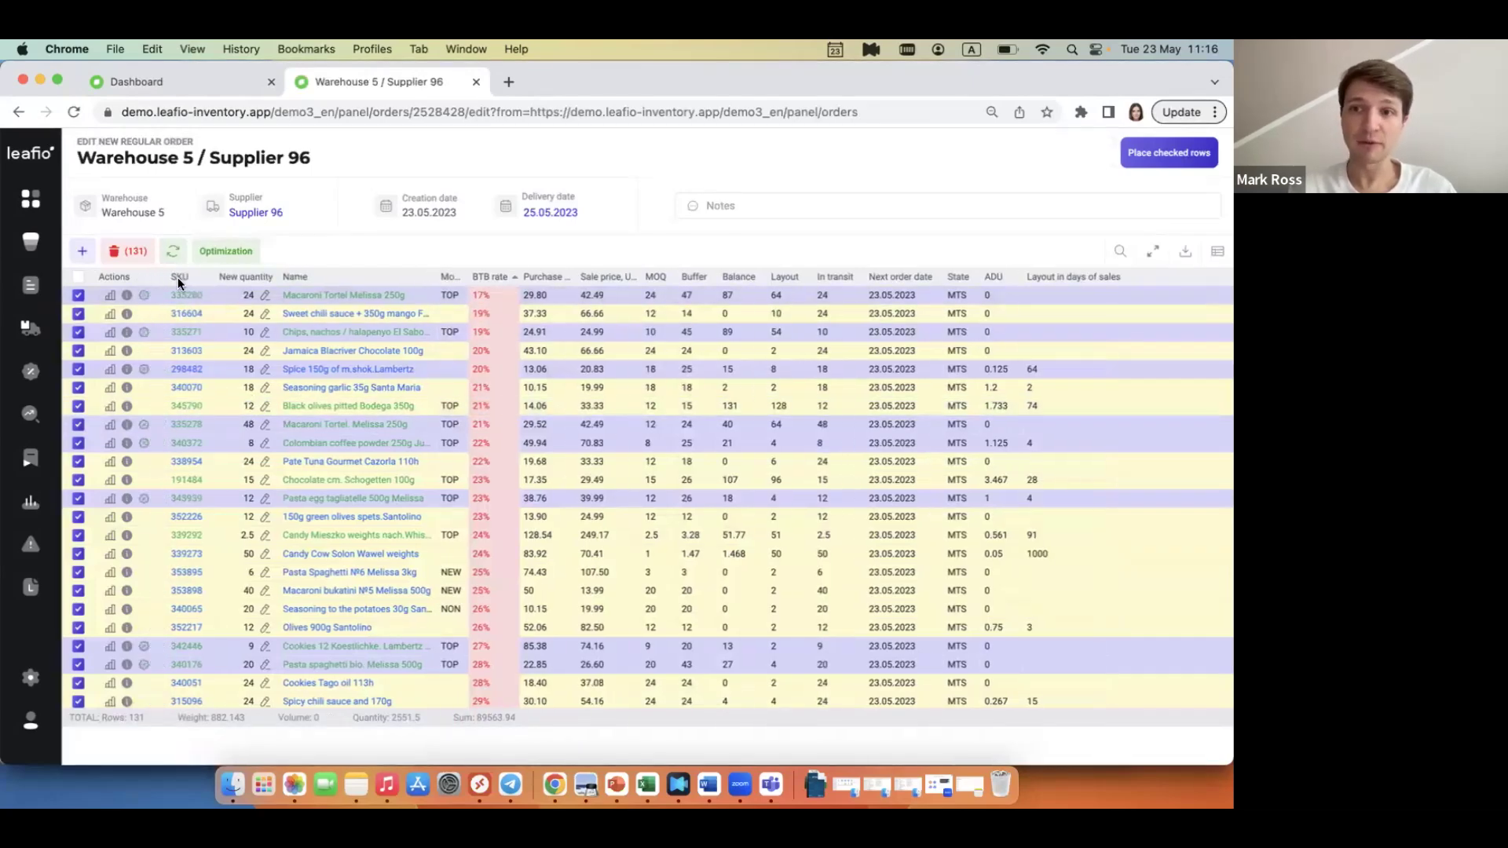
# Set the new quantity of Macaroni Tortel Melissa 250g to 48 pcs with a reason for the change, and place the order's checked rows.
pyautogui.click(275, 296)
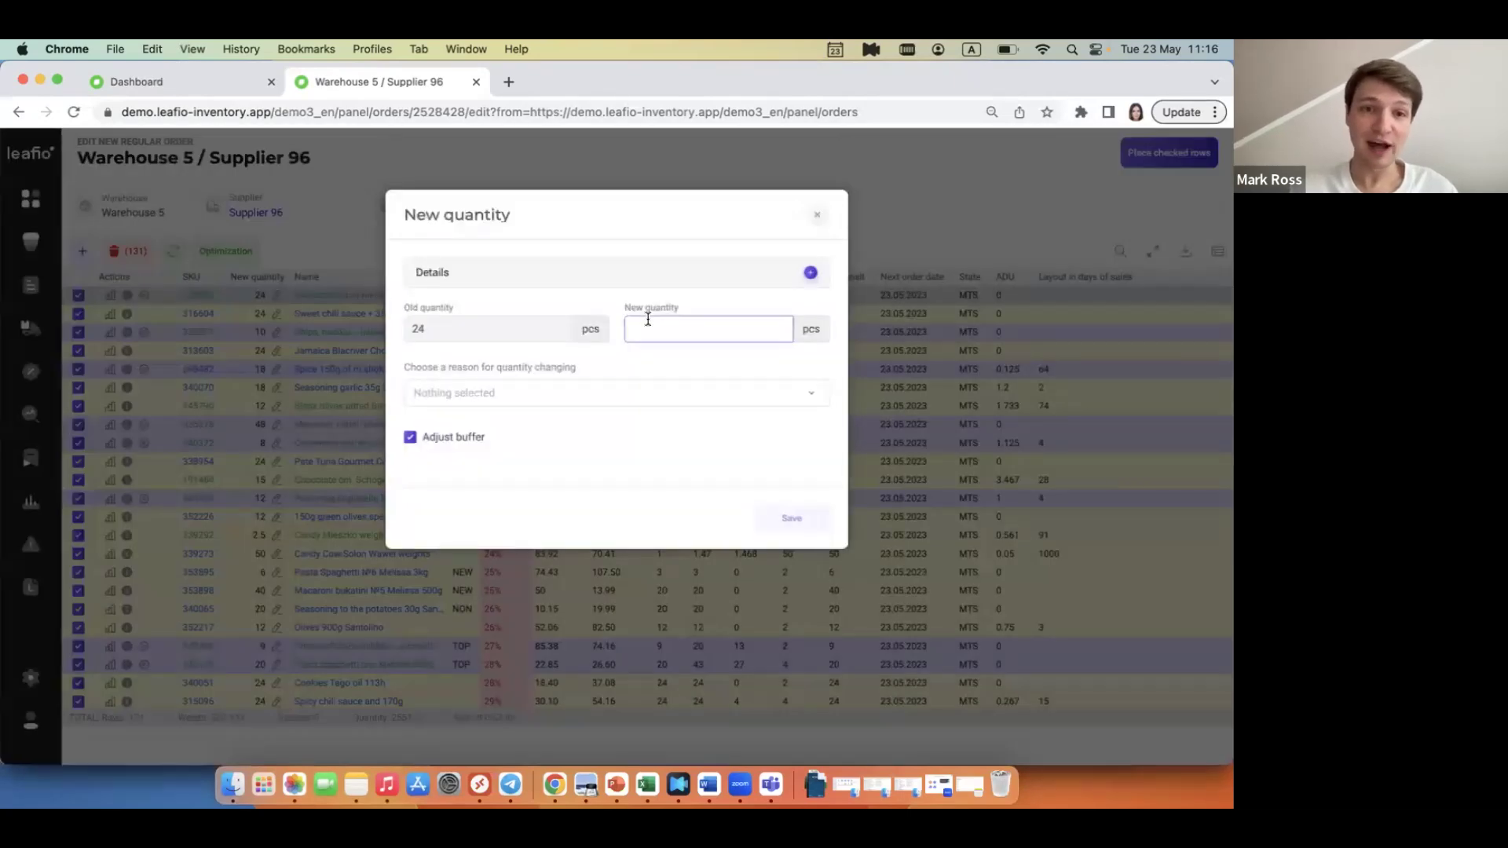
pyautogui.write('34')
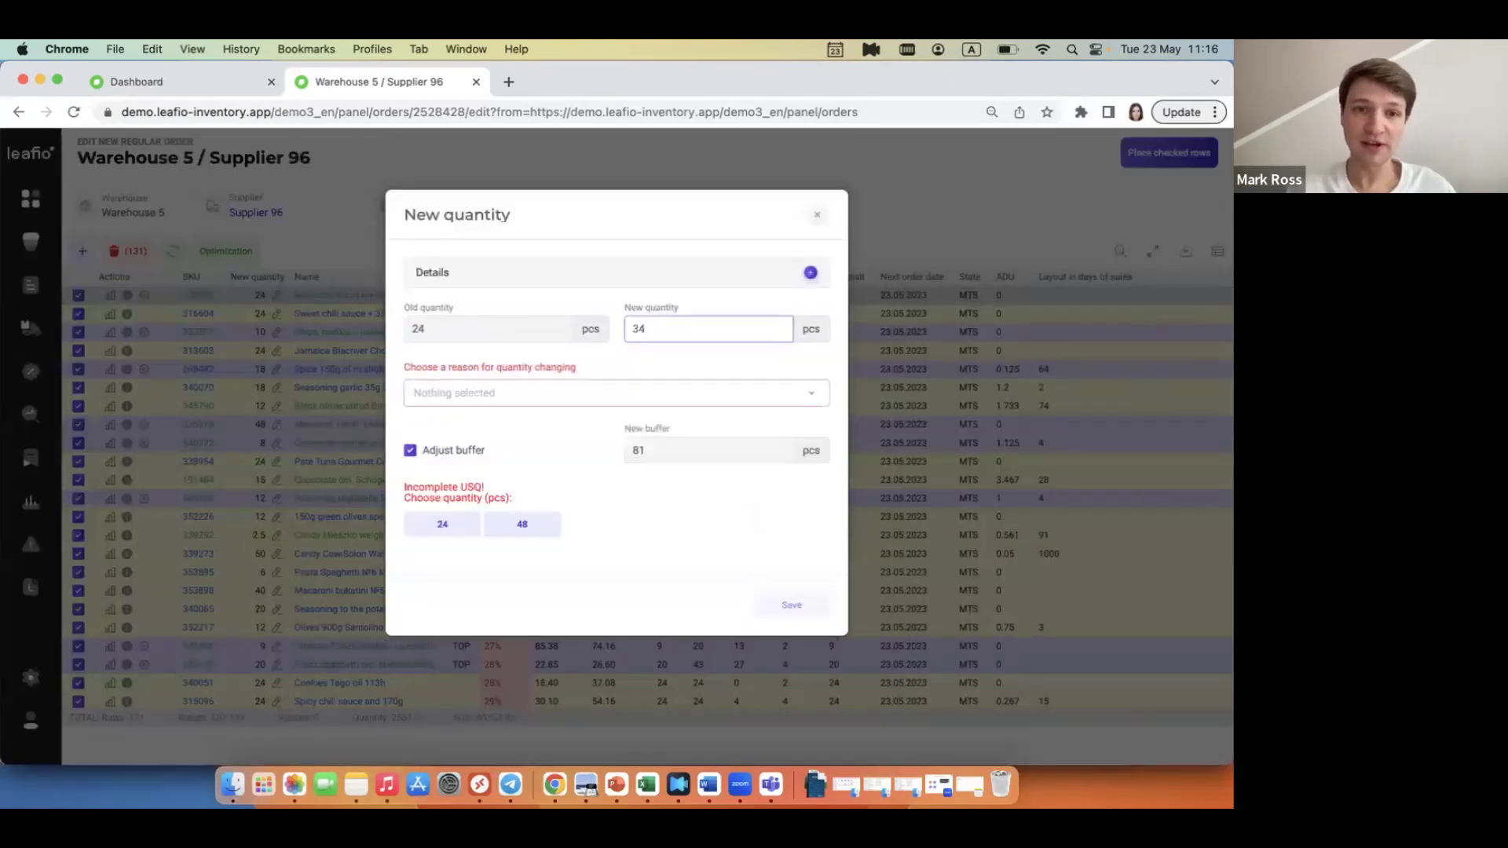
pyautogui.click(456, 524)
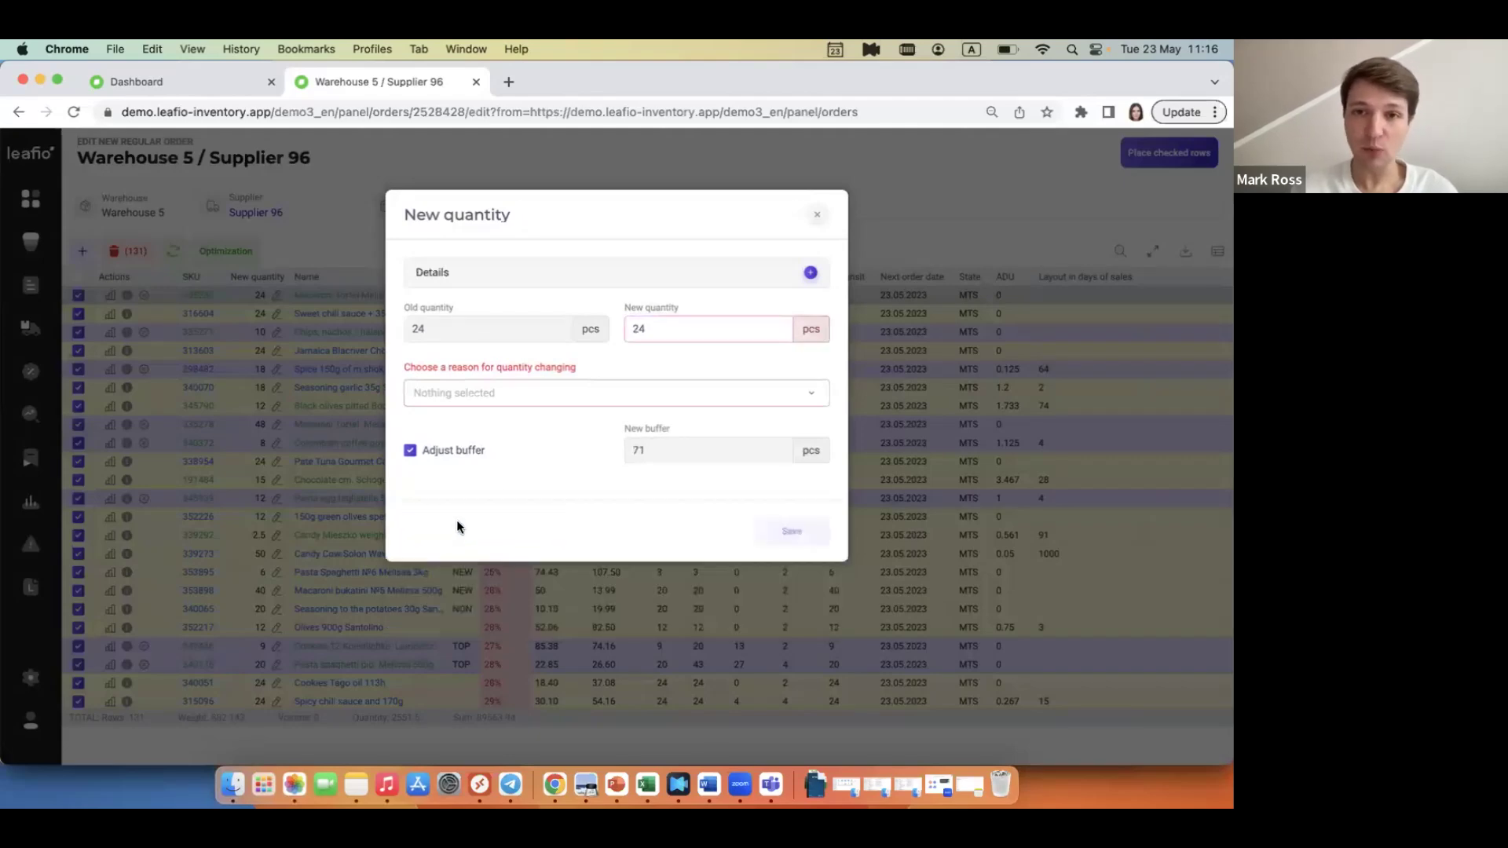
pyautogui.press('BackSpace')
pyautogui.press('BackSpace')
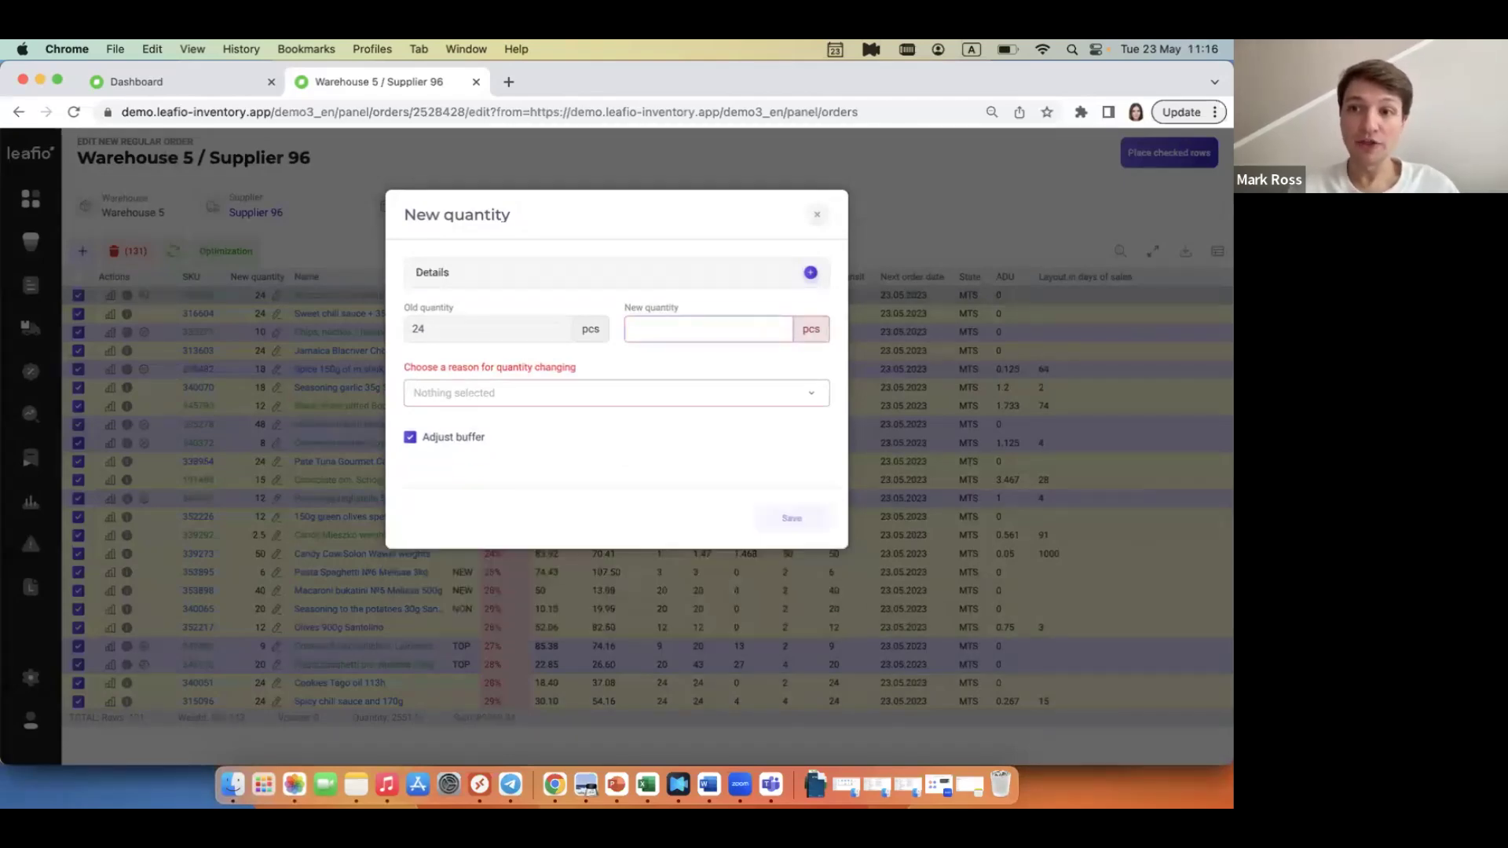
pyautogui.write('48')
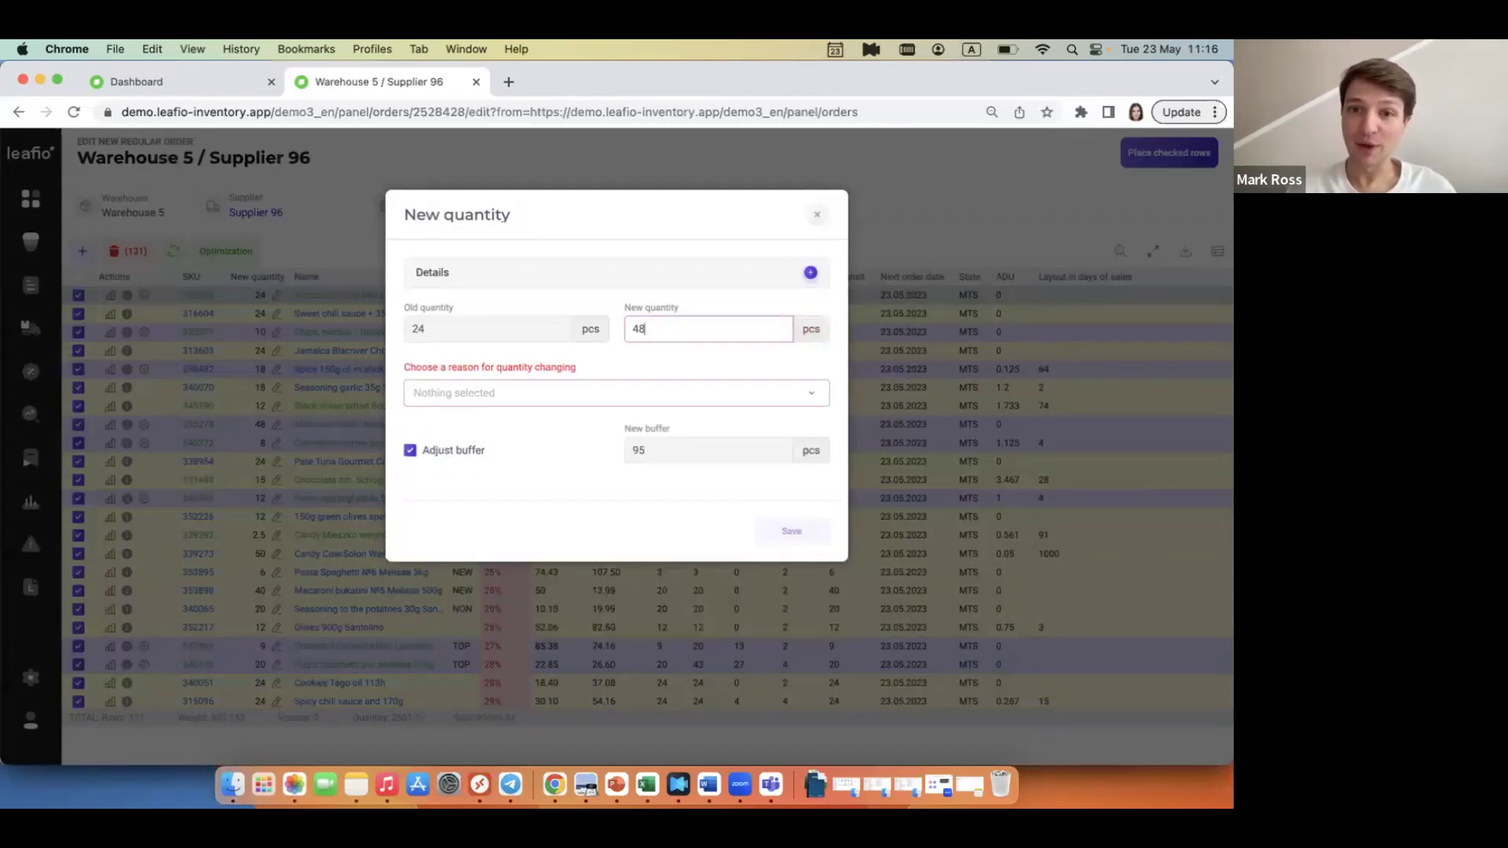
pyautogui.click(586, 401)
pyautogui.click(586, 450)
pyautogui.click(785, 528)
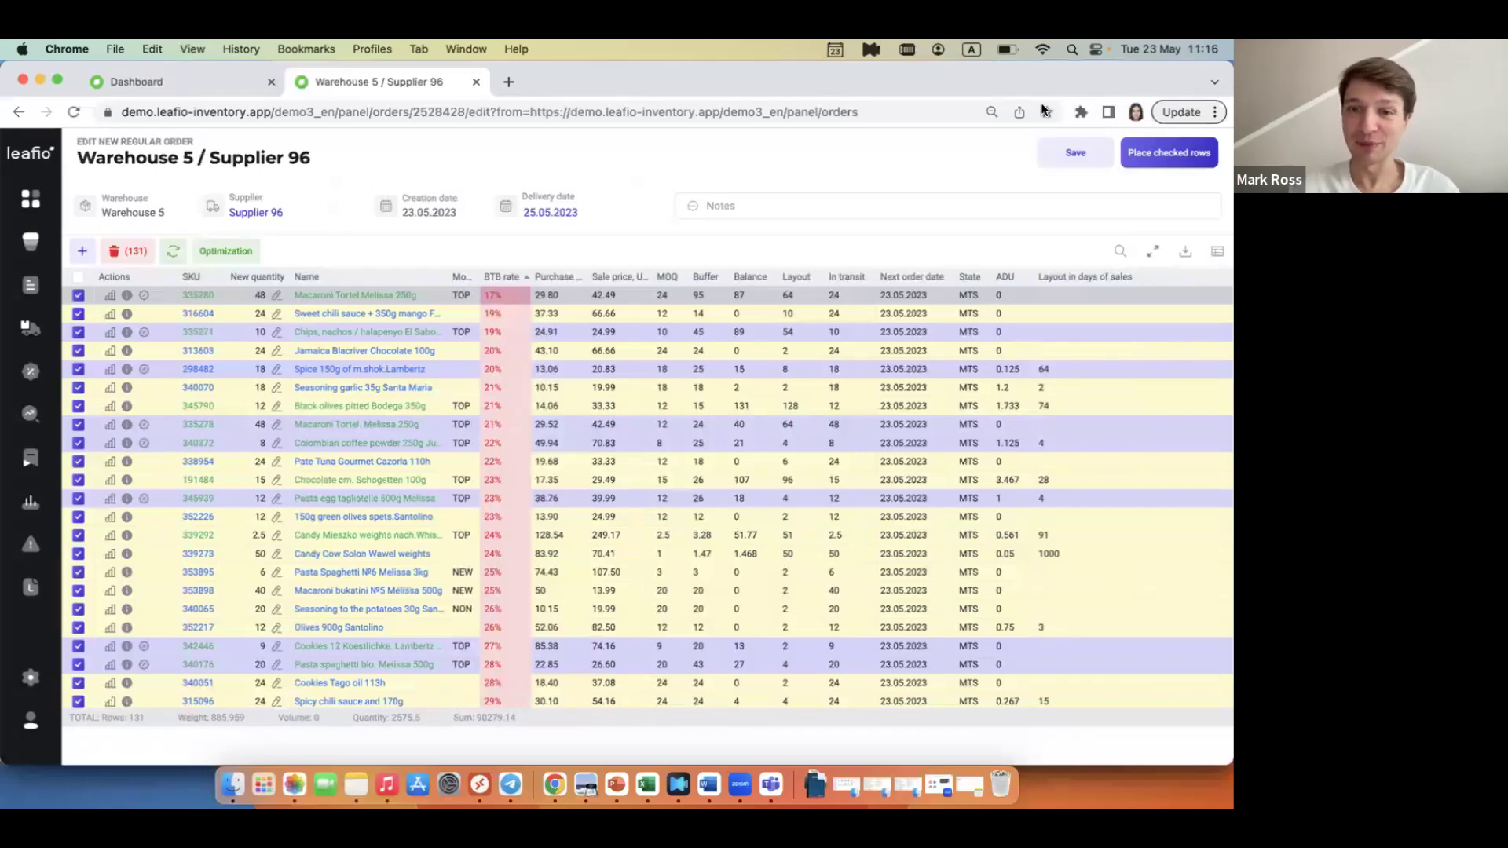
pyautogui.click(1140, 156)
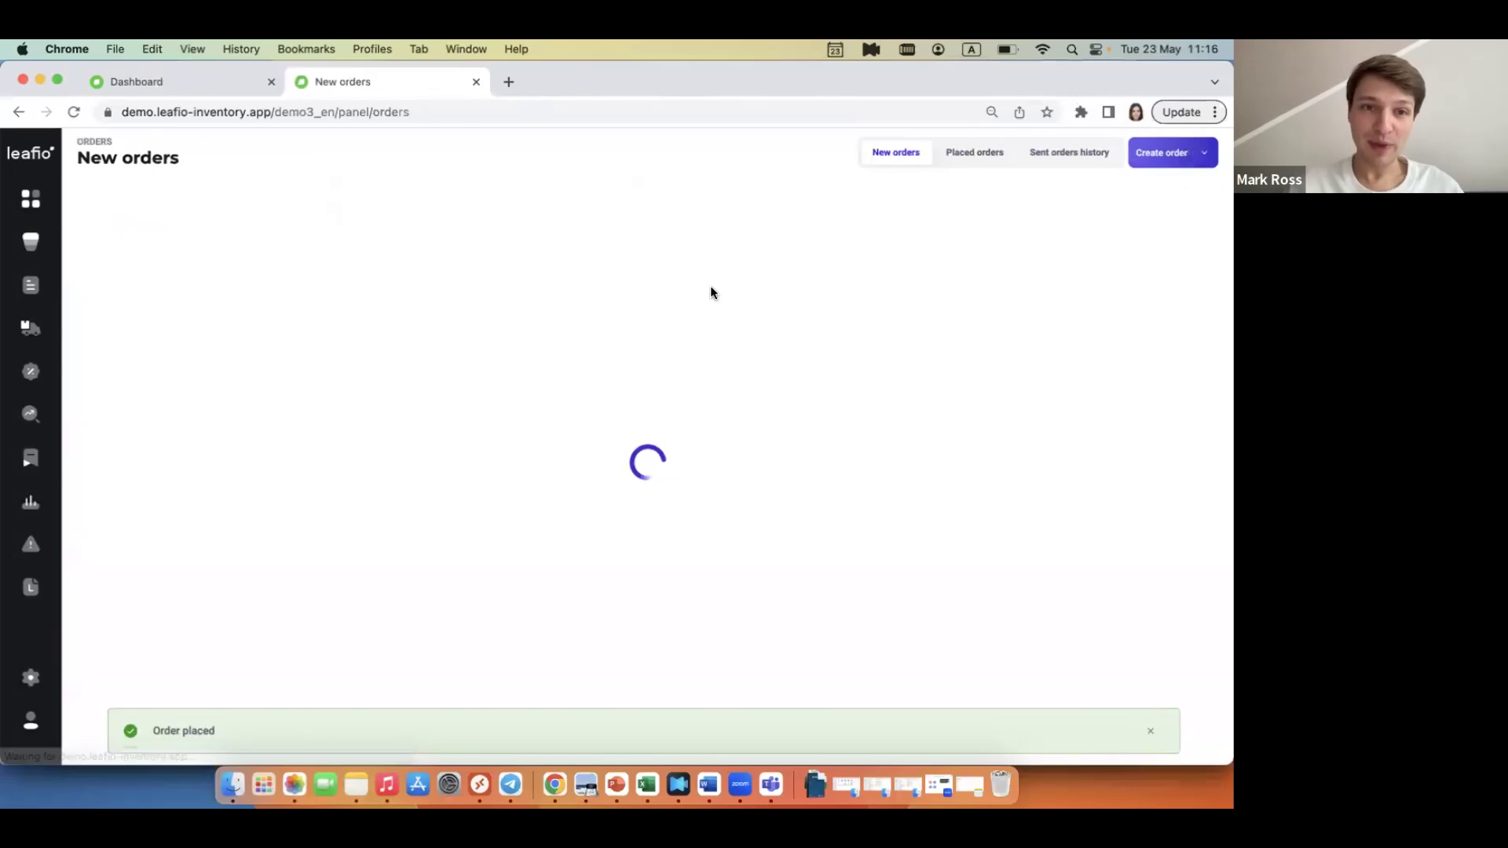
# Return to the dashboard and open the unhandled CDA items from the New SKUs daily tasks.
pyautogui.click(29, 202)
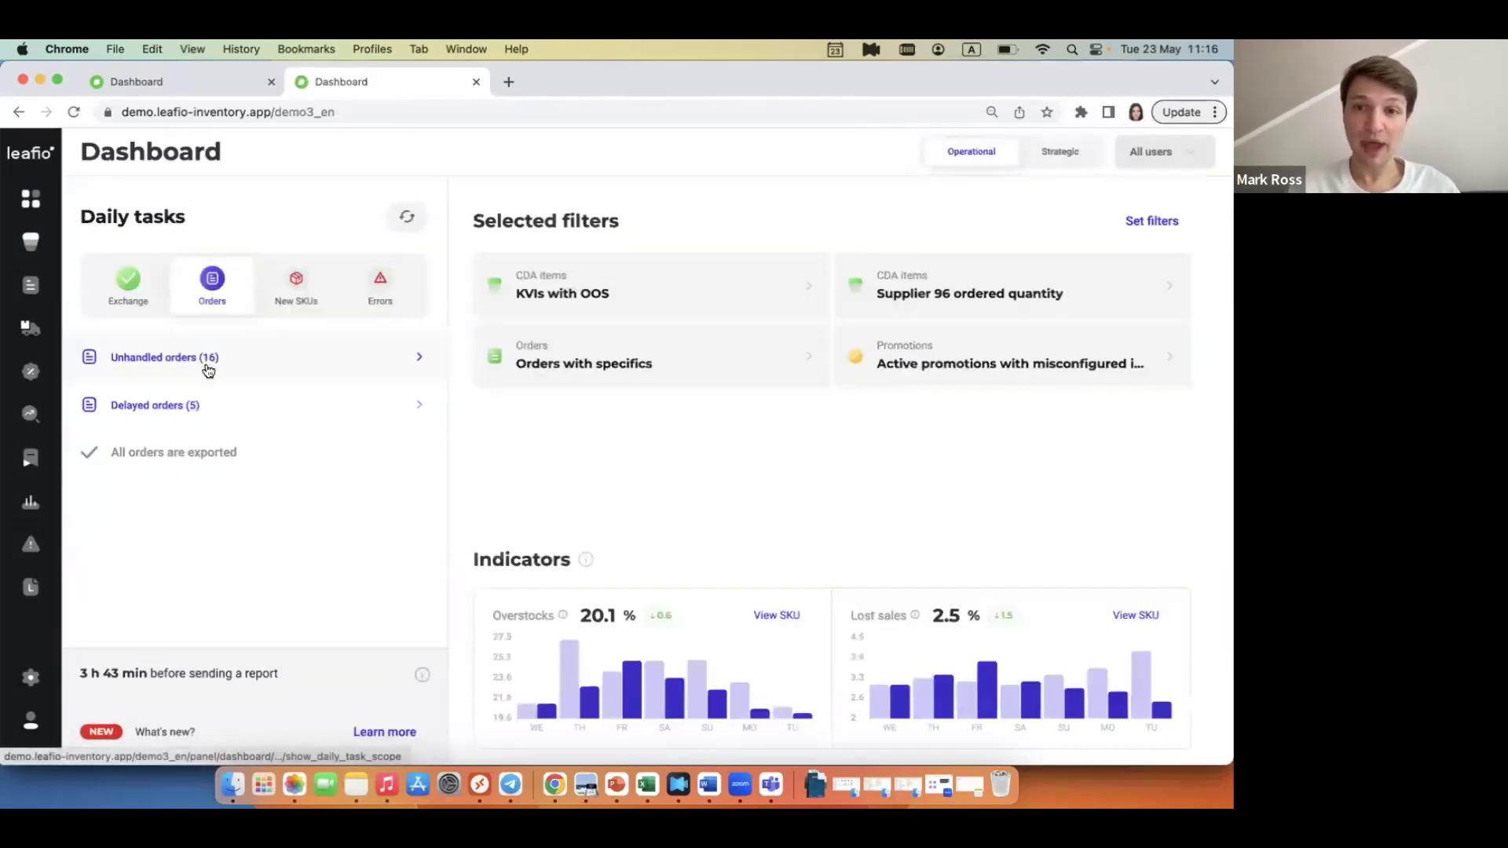
pyautogui.click(291, 289)
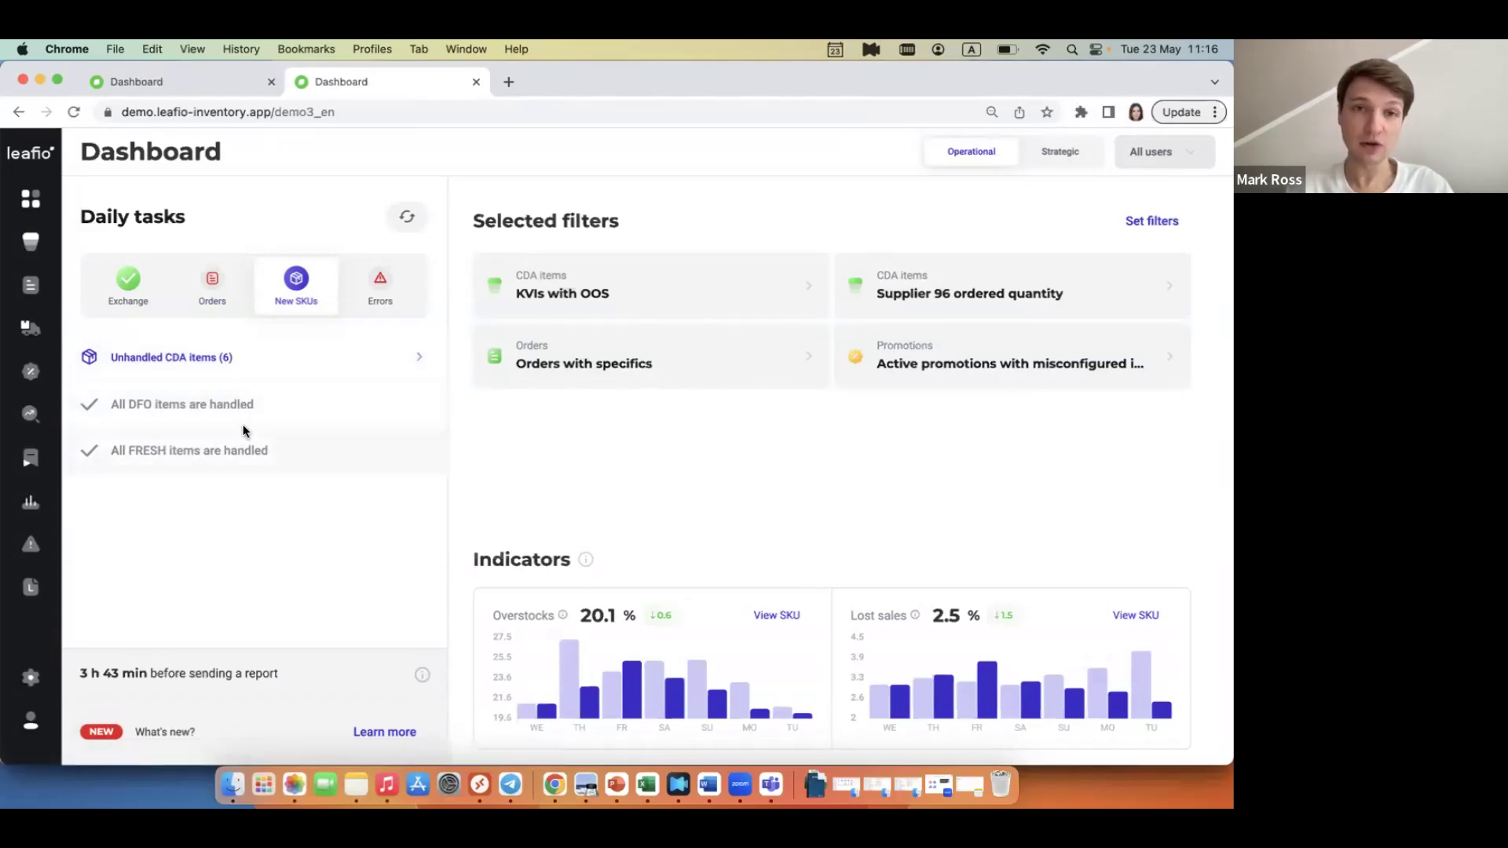
pyautogui.click(262, 373)
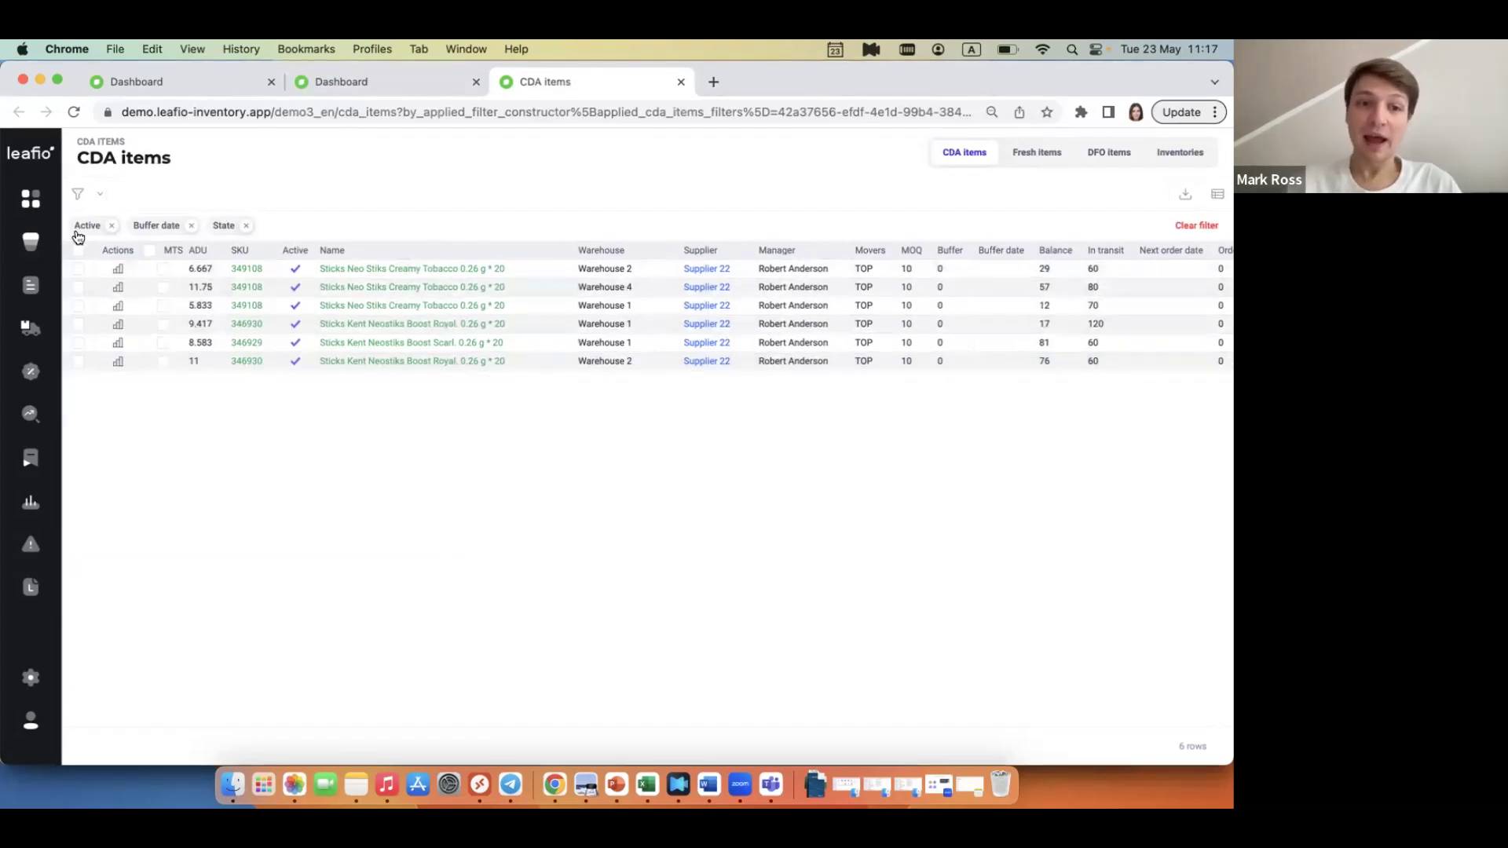
# Return to the dashboard and open the SKU list behind the Overstocks indicator.
pyautogui.click(30, 199)
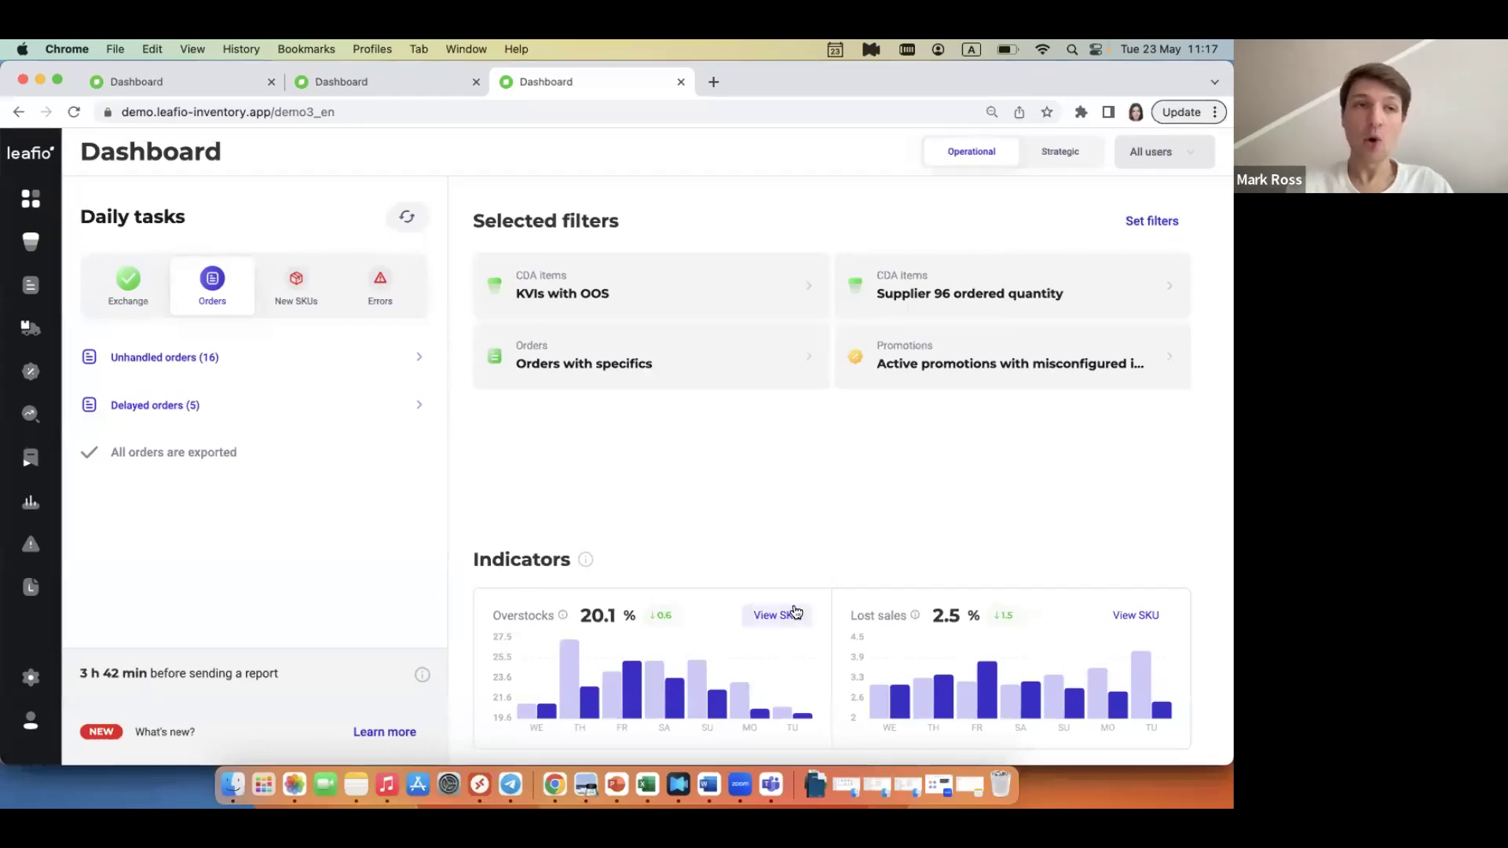
pyautogui.moveTo(766, 683)
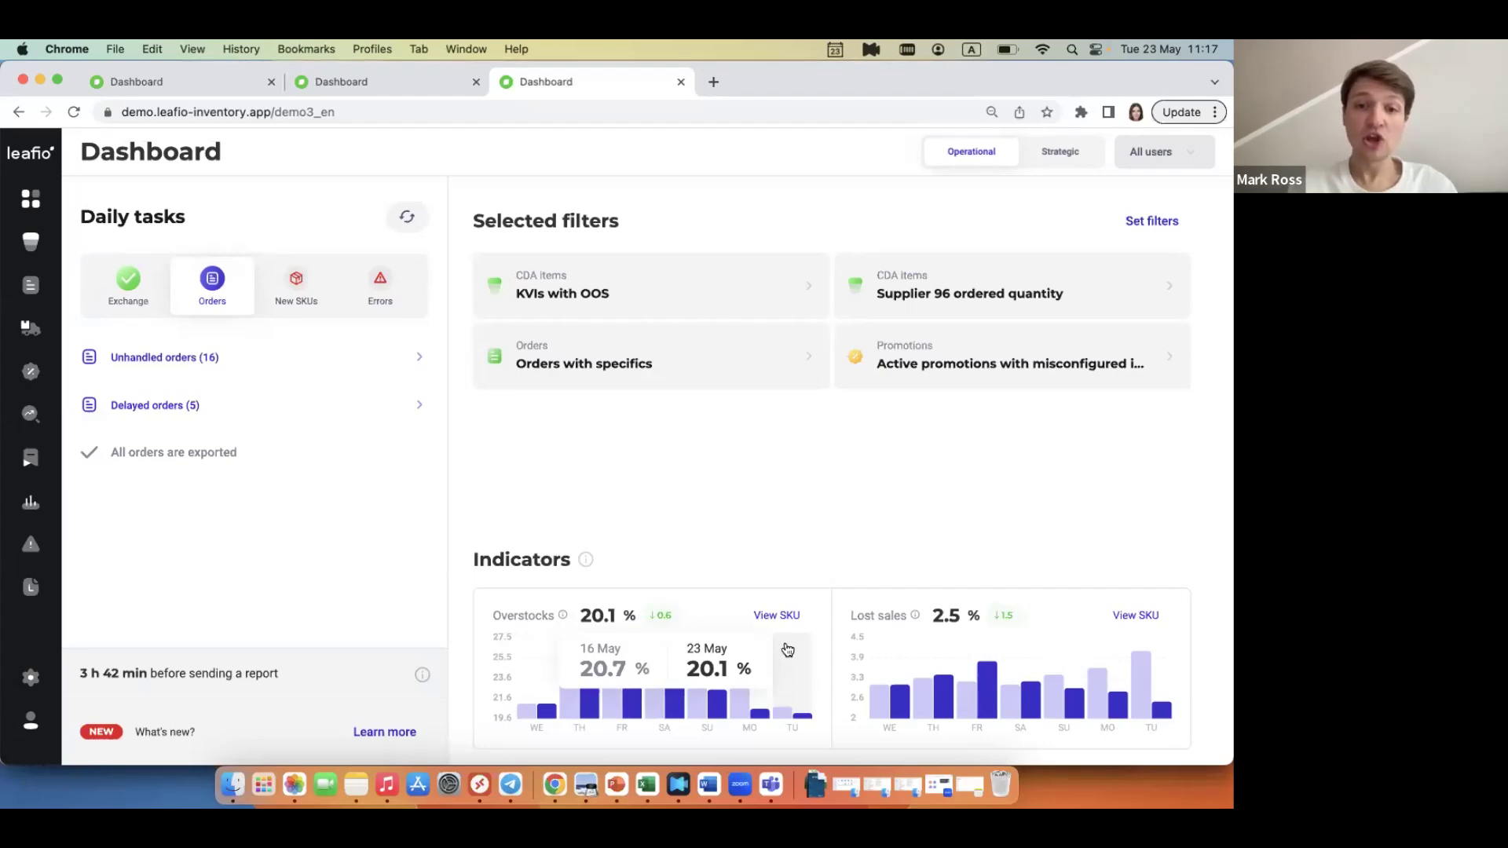
pyautogui.click(785, 616)
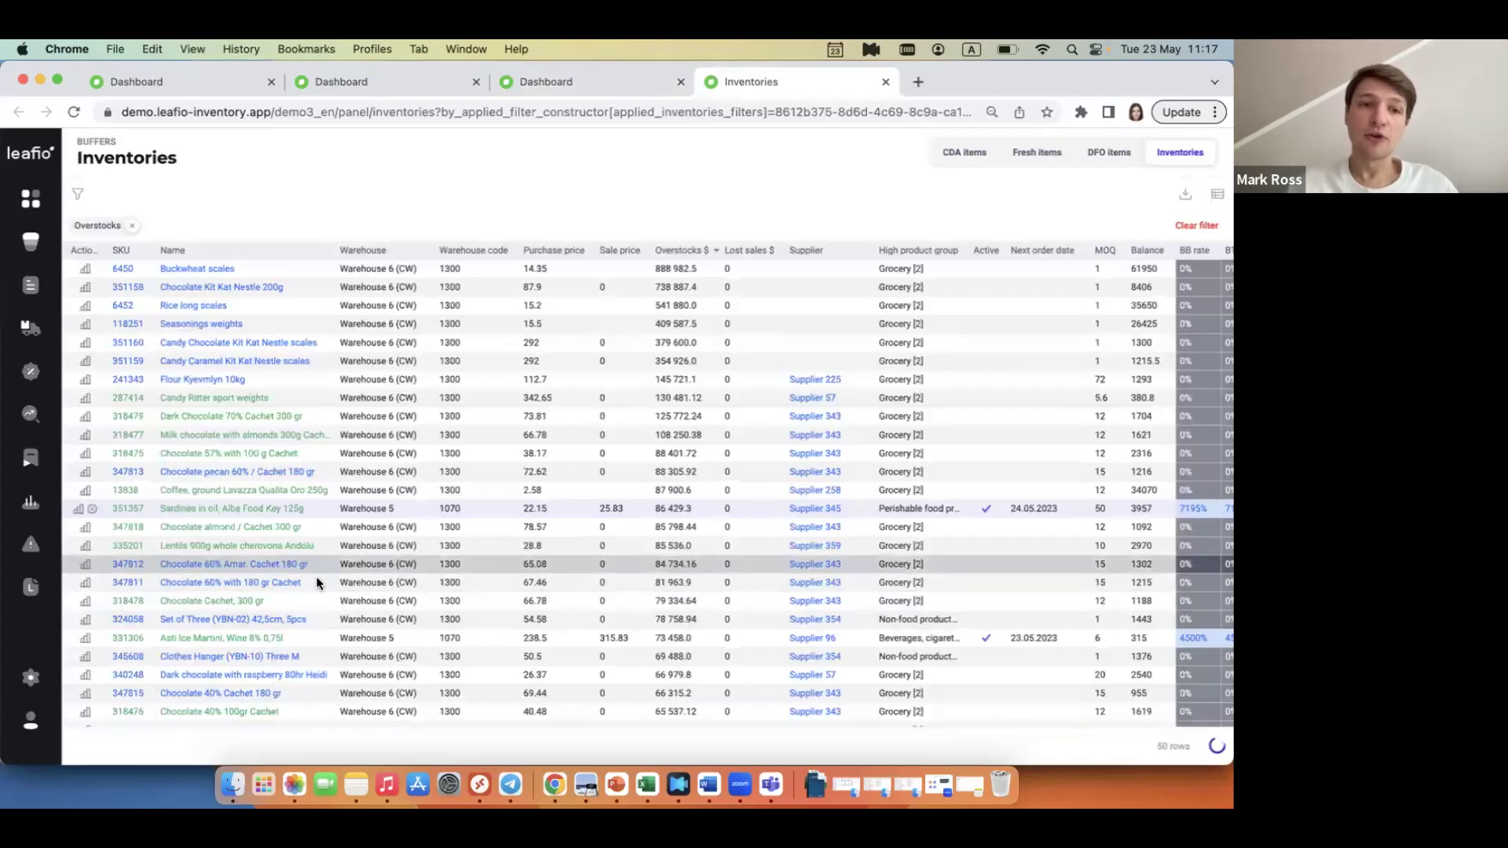
# Examine the enlarged stock graph of Asti Ice Martini wine at Warehouse 5 over the whole period, and close it.
pyautogui.click(86, 639)
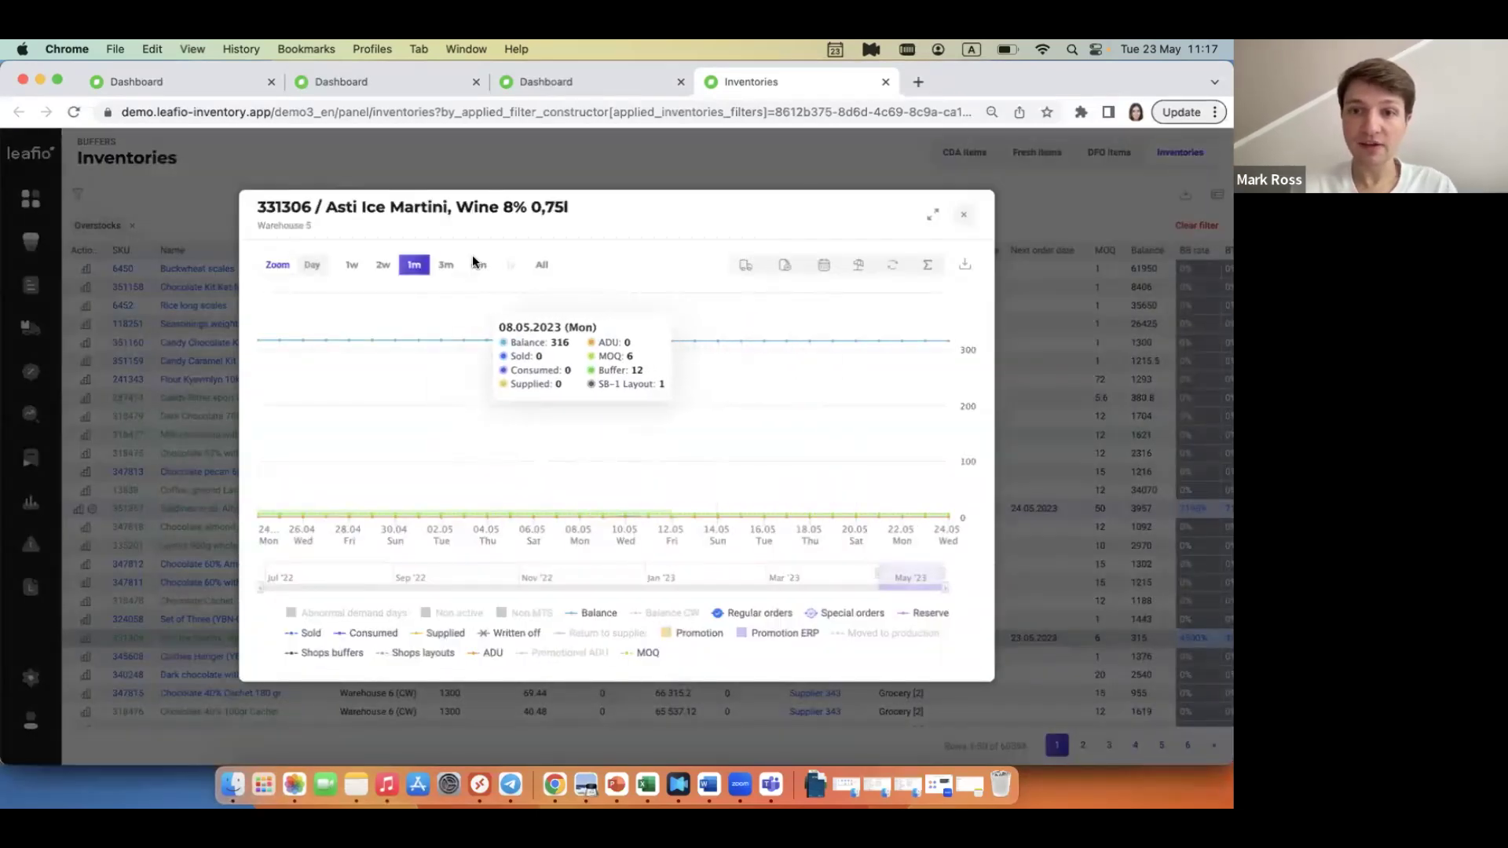
pyautogui.click(541, 265)
pyautogui.click(963, 215)
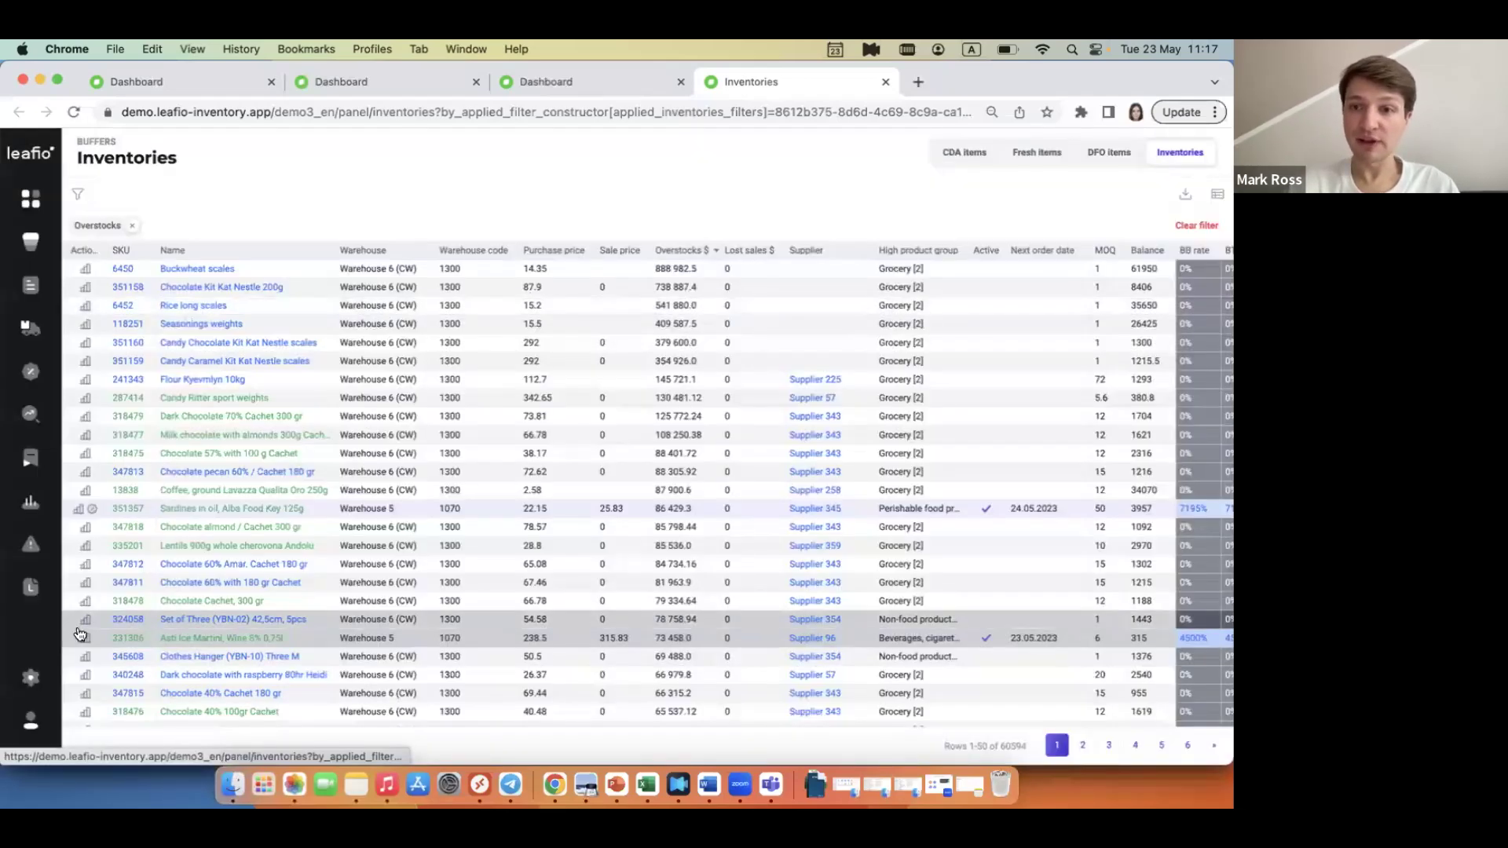
pyautogui.click(86, 637)
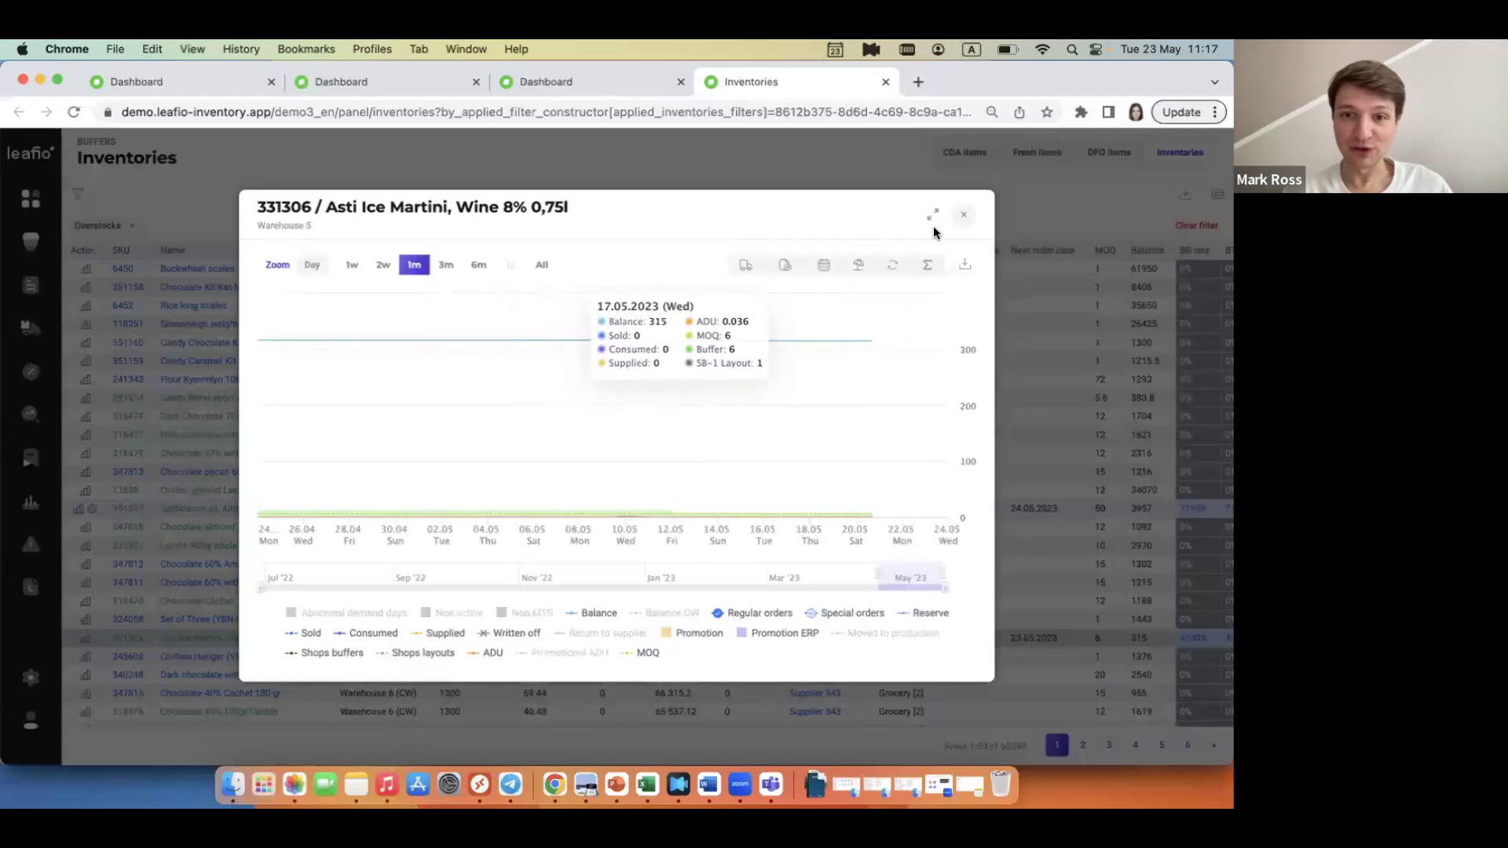
pyautogui.click(541, 265)
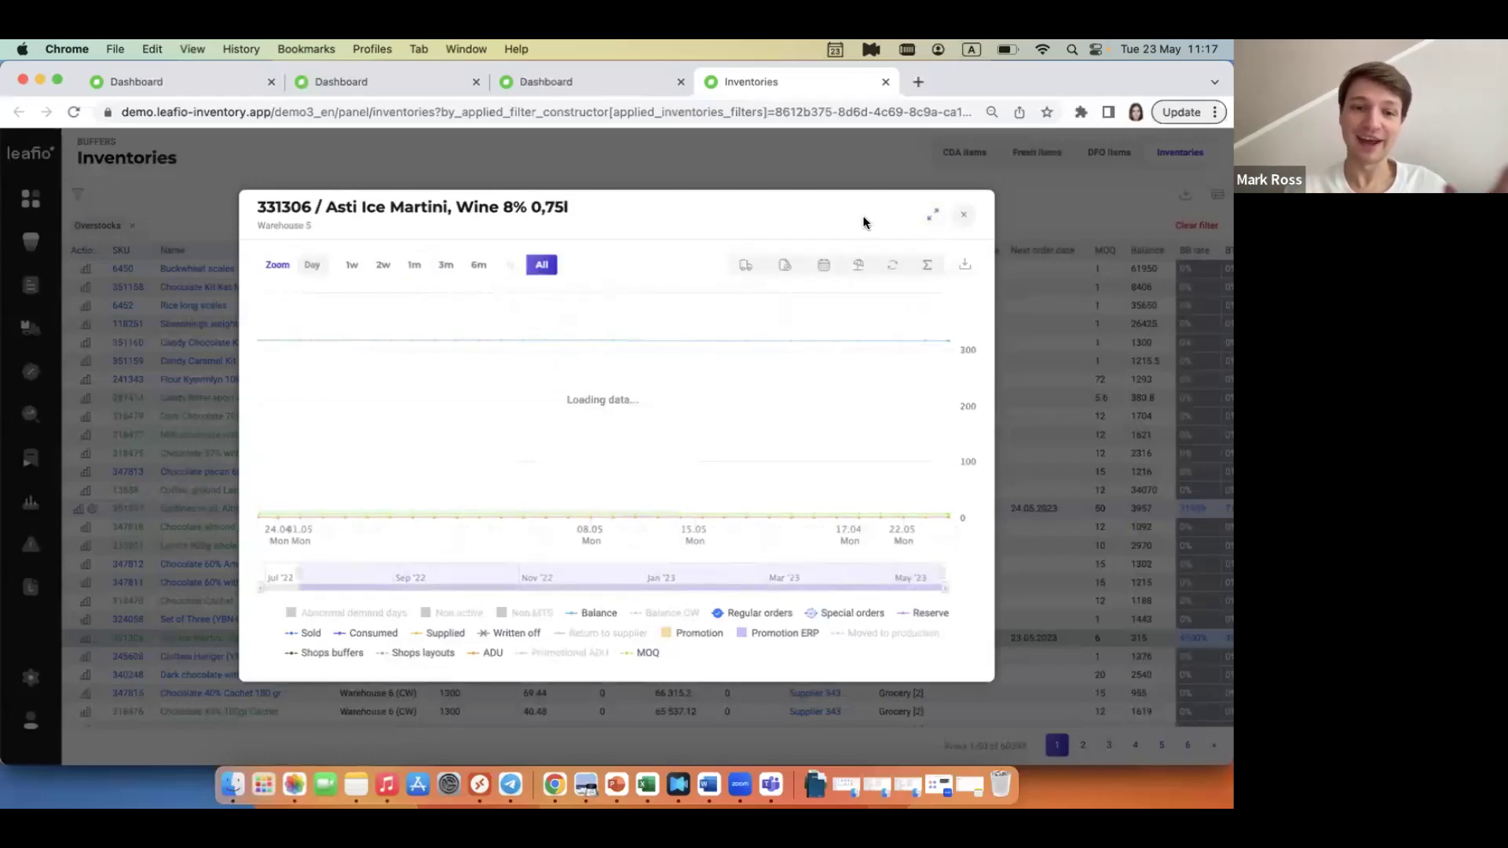
pyautogui.click(932, 216)
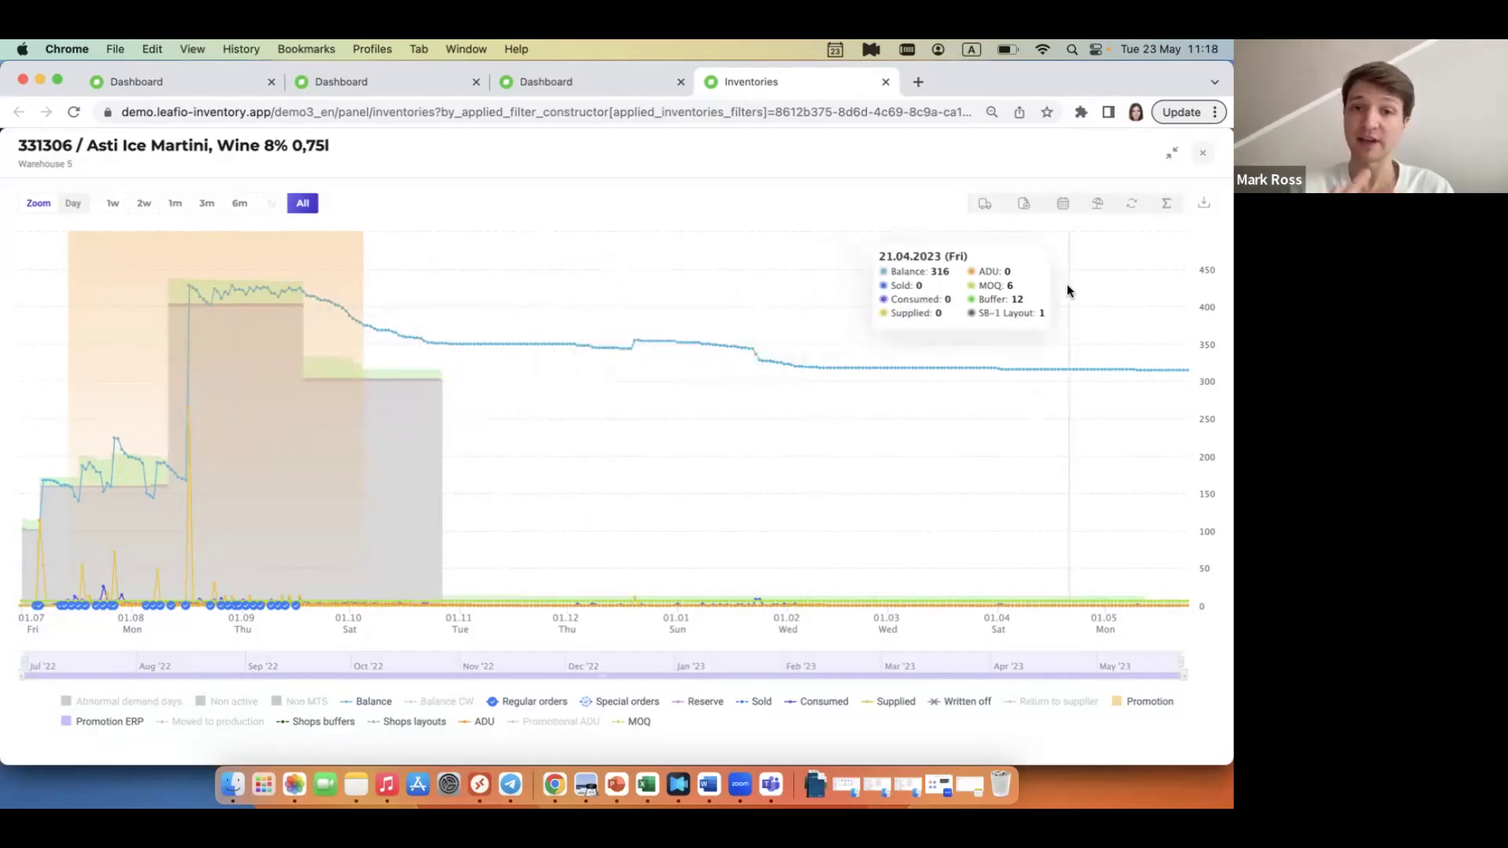
pyautogui.click(1205, 155)
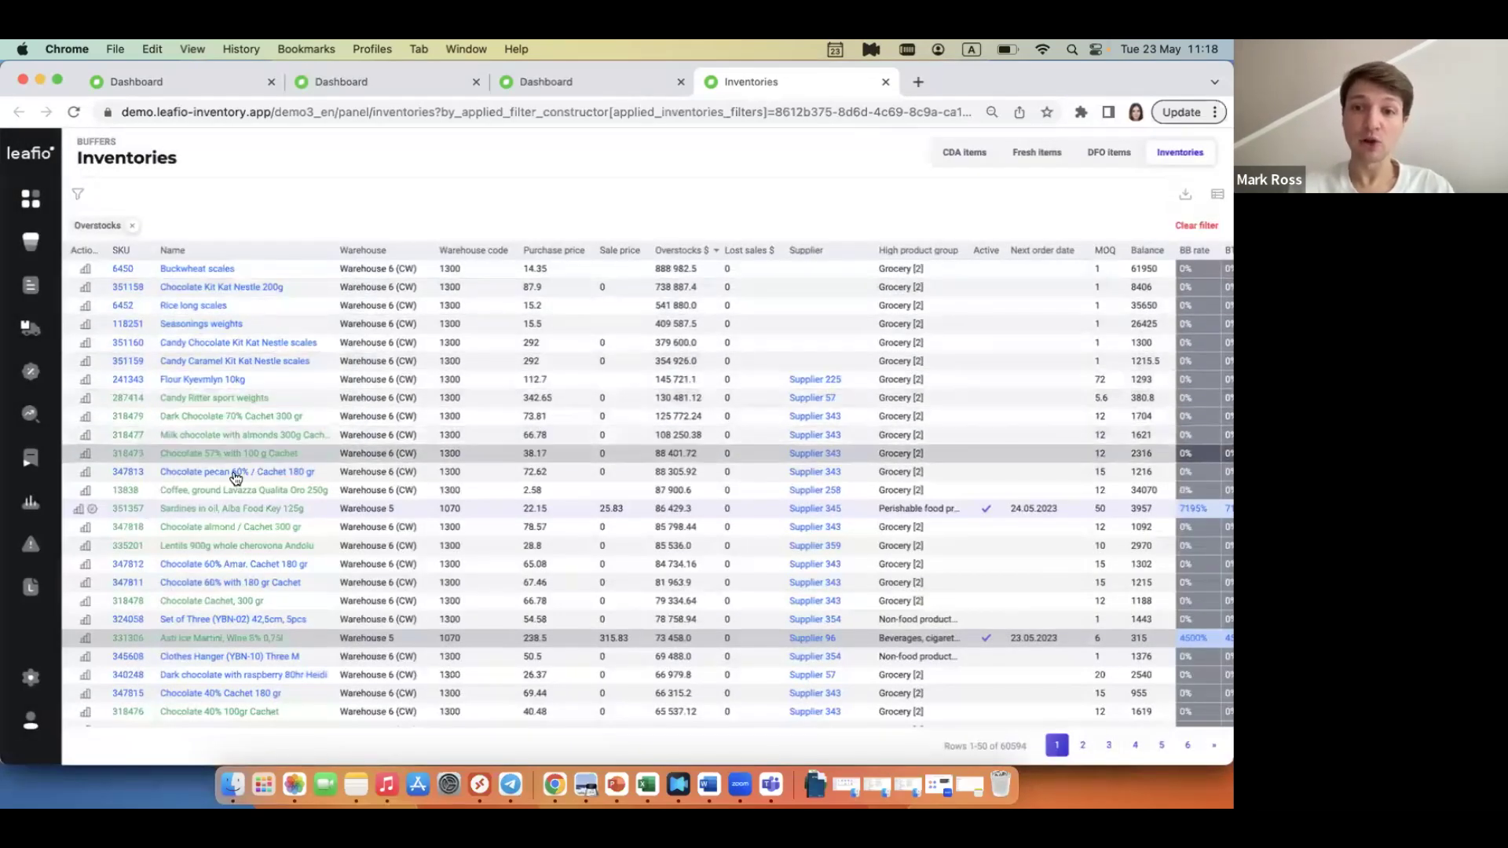
# Examine the average stocks, sales, inventory turnover and availability KPIs on the Strategic dashboard.
pyautogui.click(34, 214)
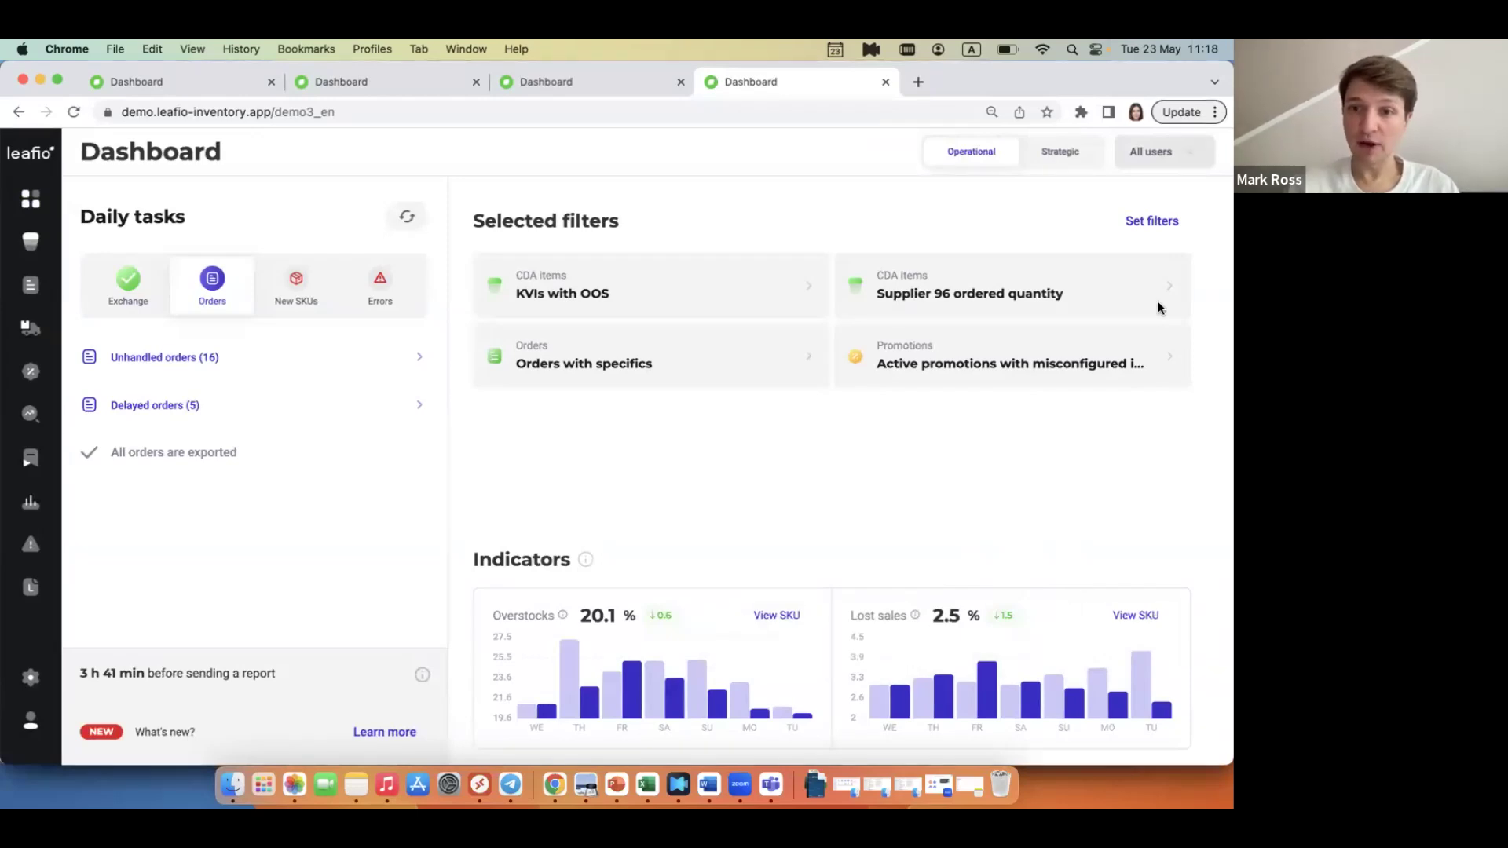
pyautogui.click(1093, 160)
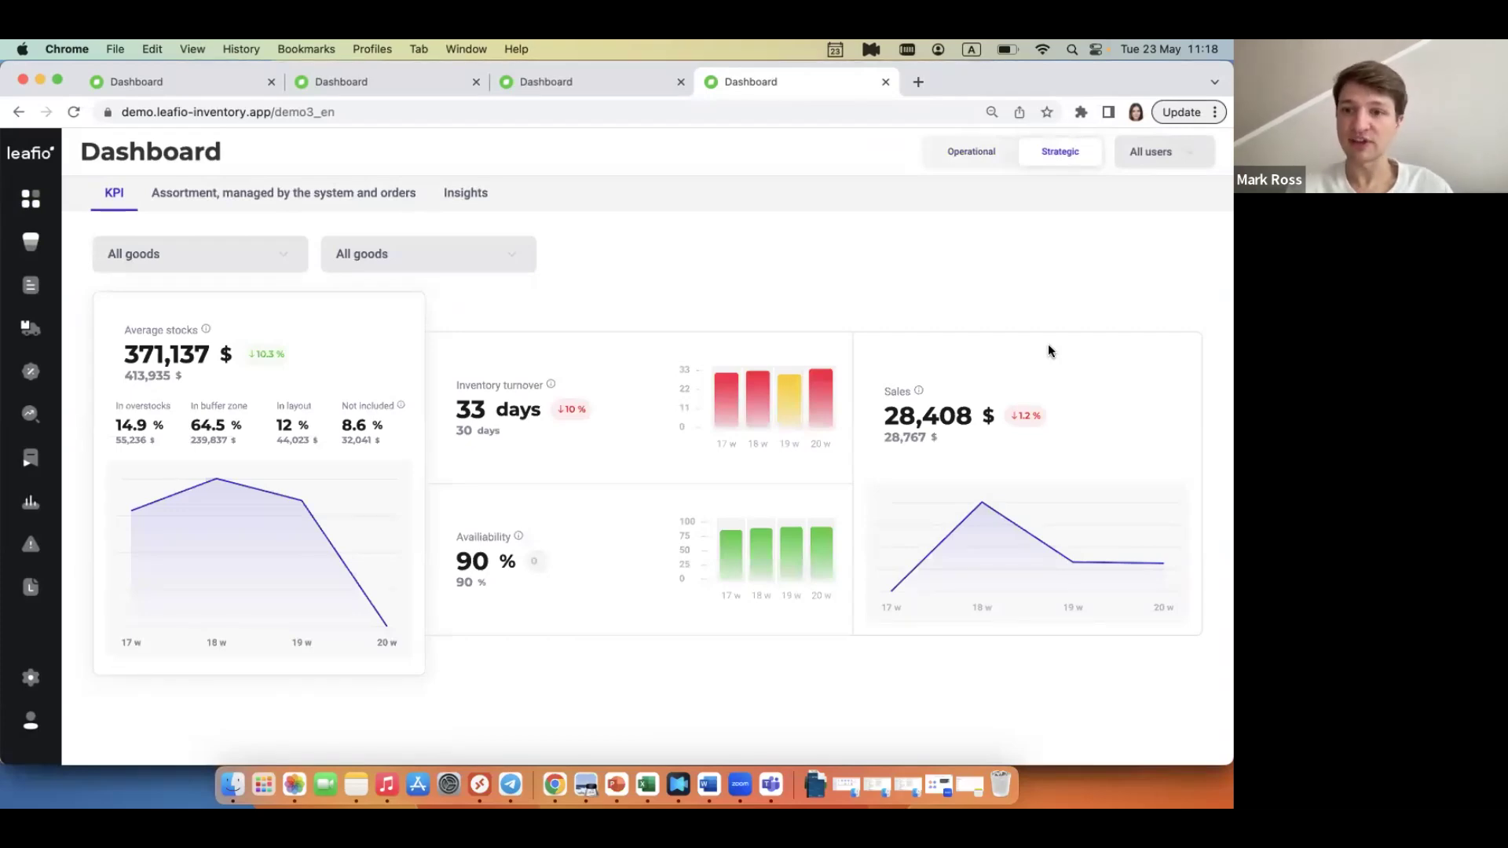
pyautogui.click(395, 511)
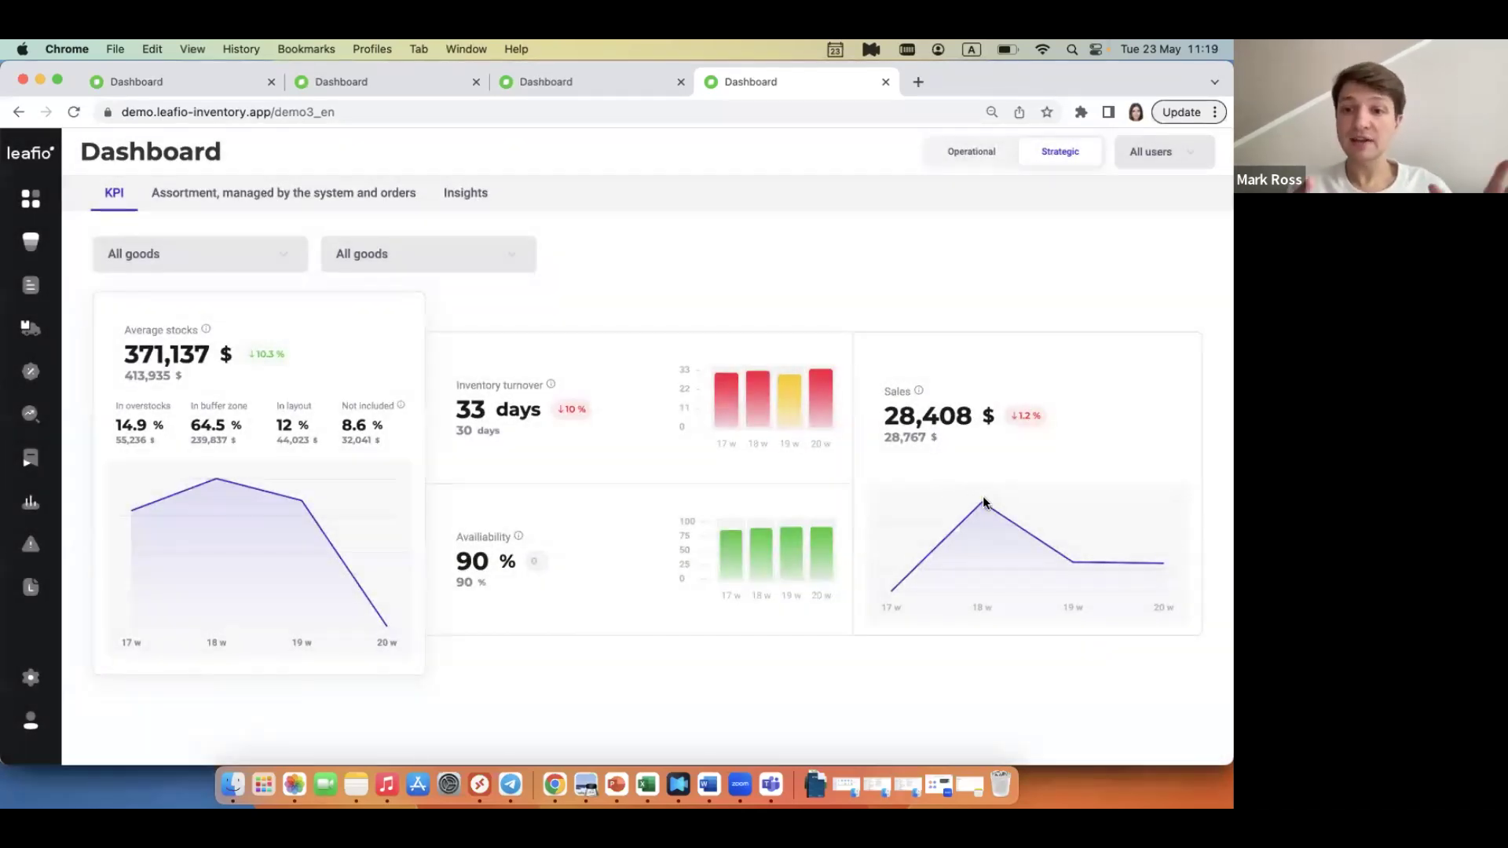
pyautogui.moveTo(983, 504)
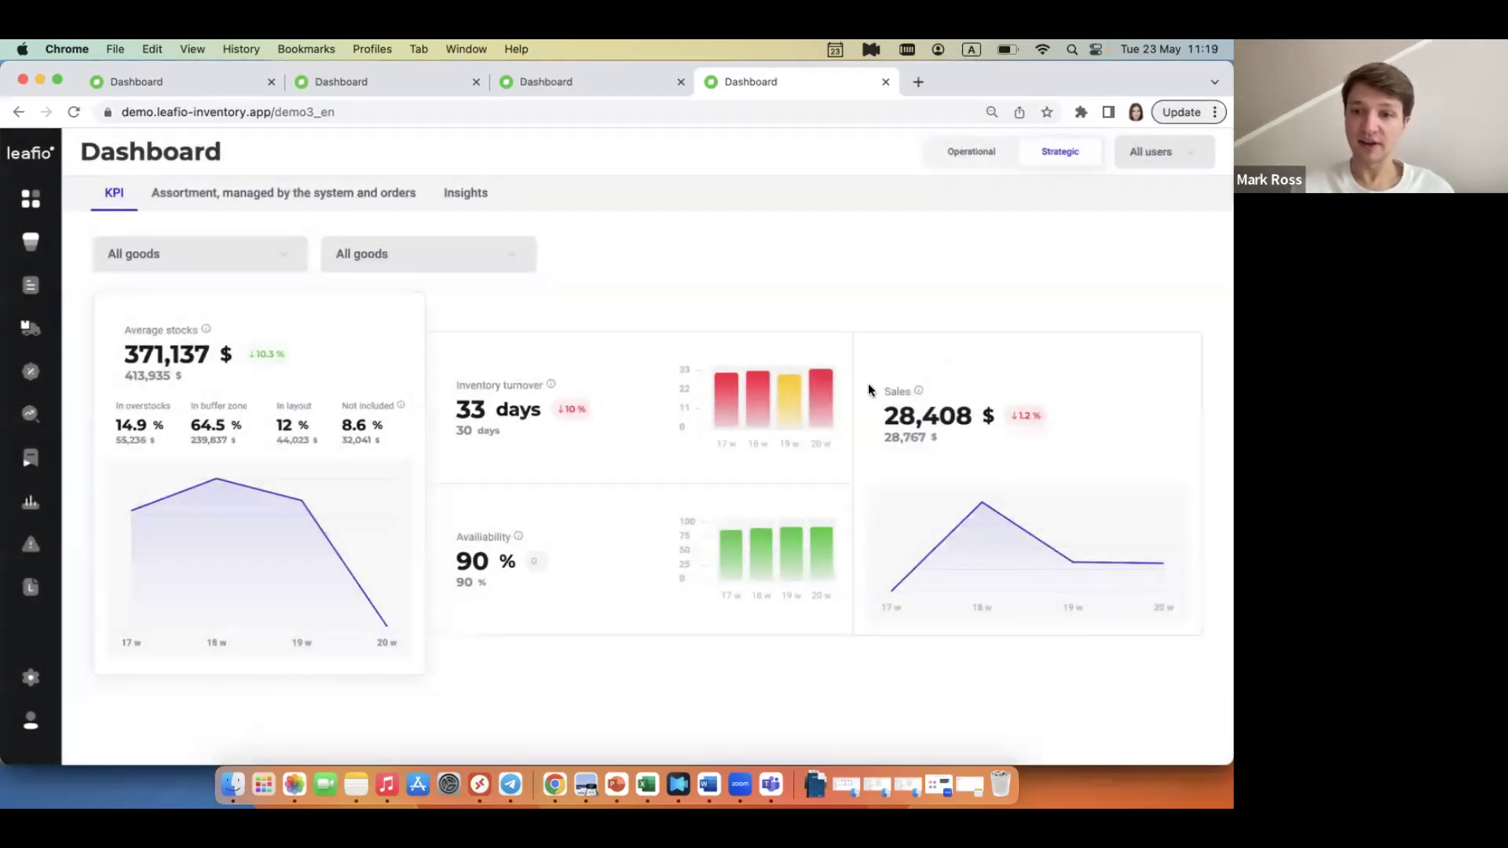
pyautogui.moveTo(820, 427)
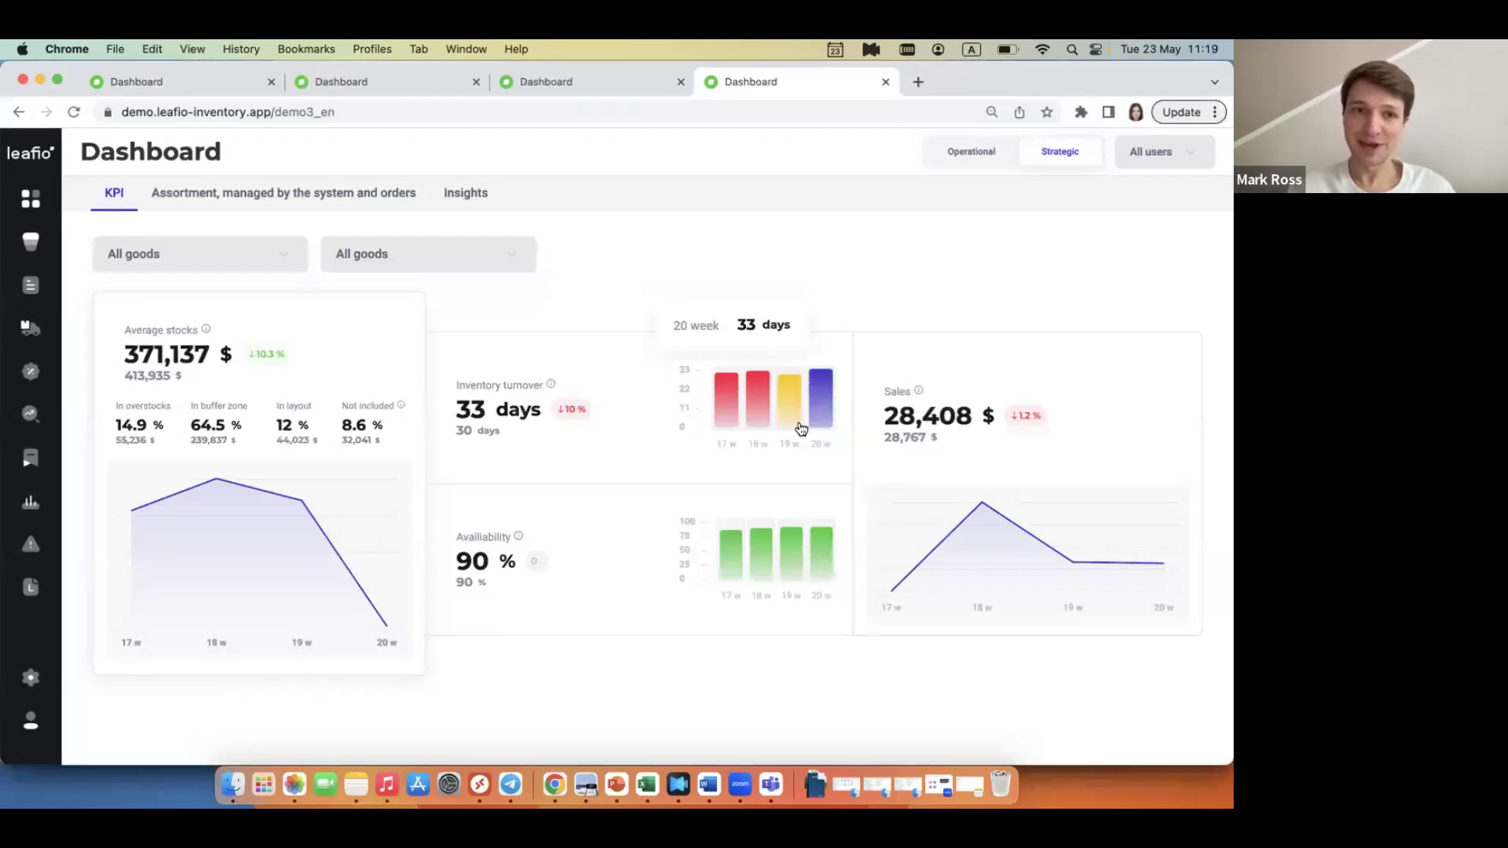
pyautogui.moveTo(798, 542)
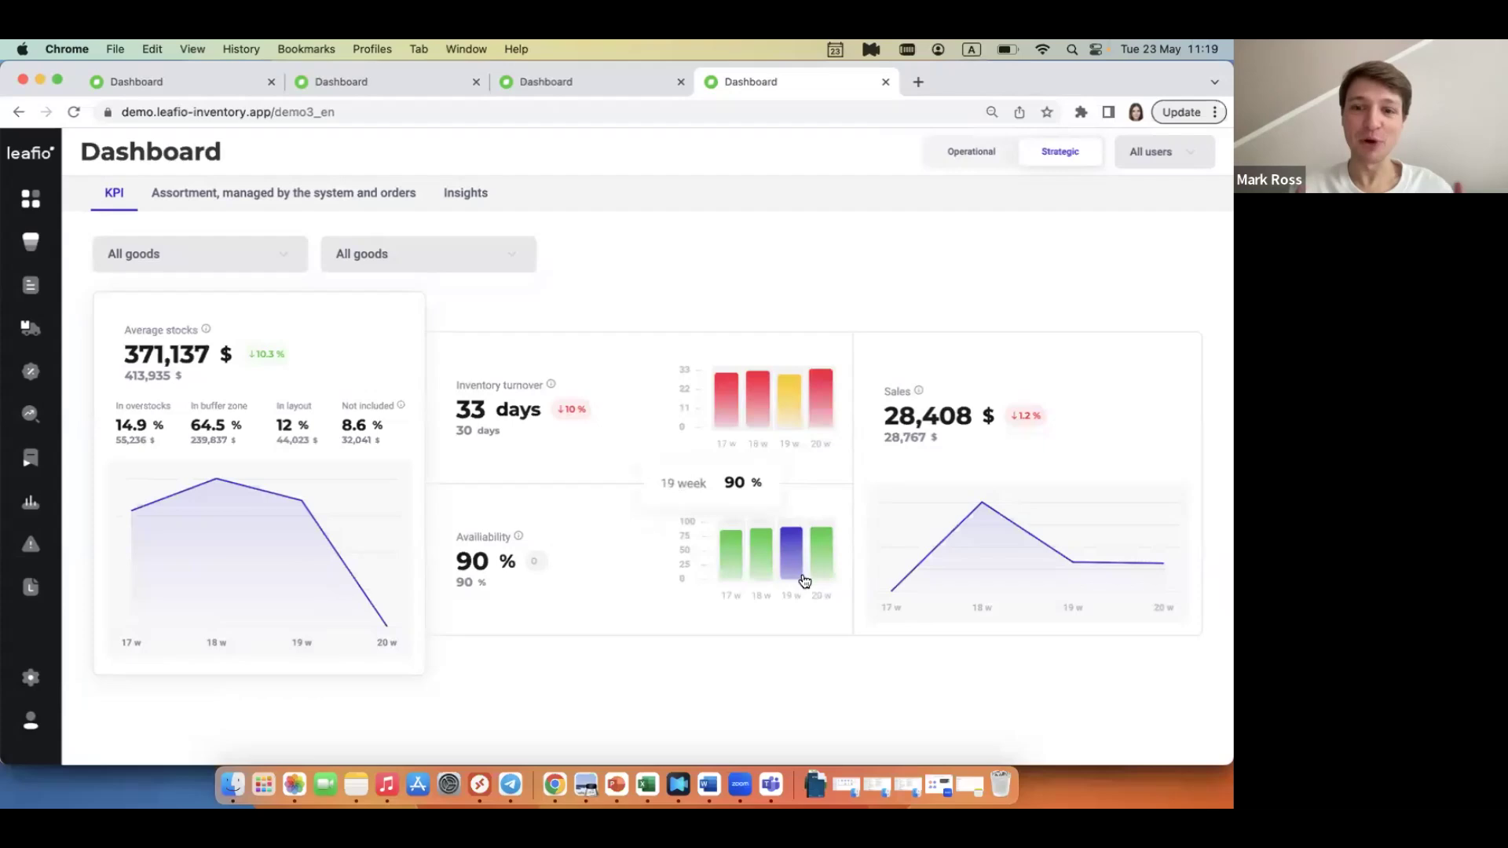
pyautogui.moveTo(826, 580)
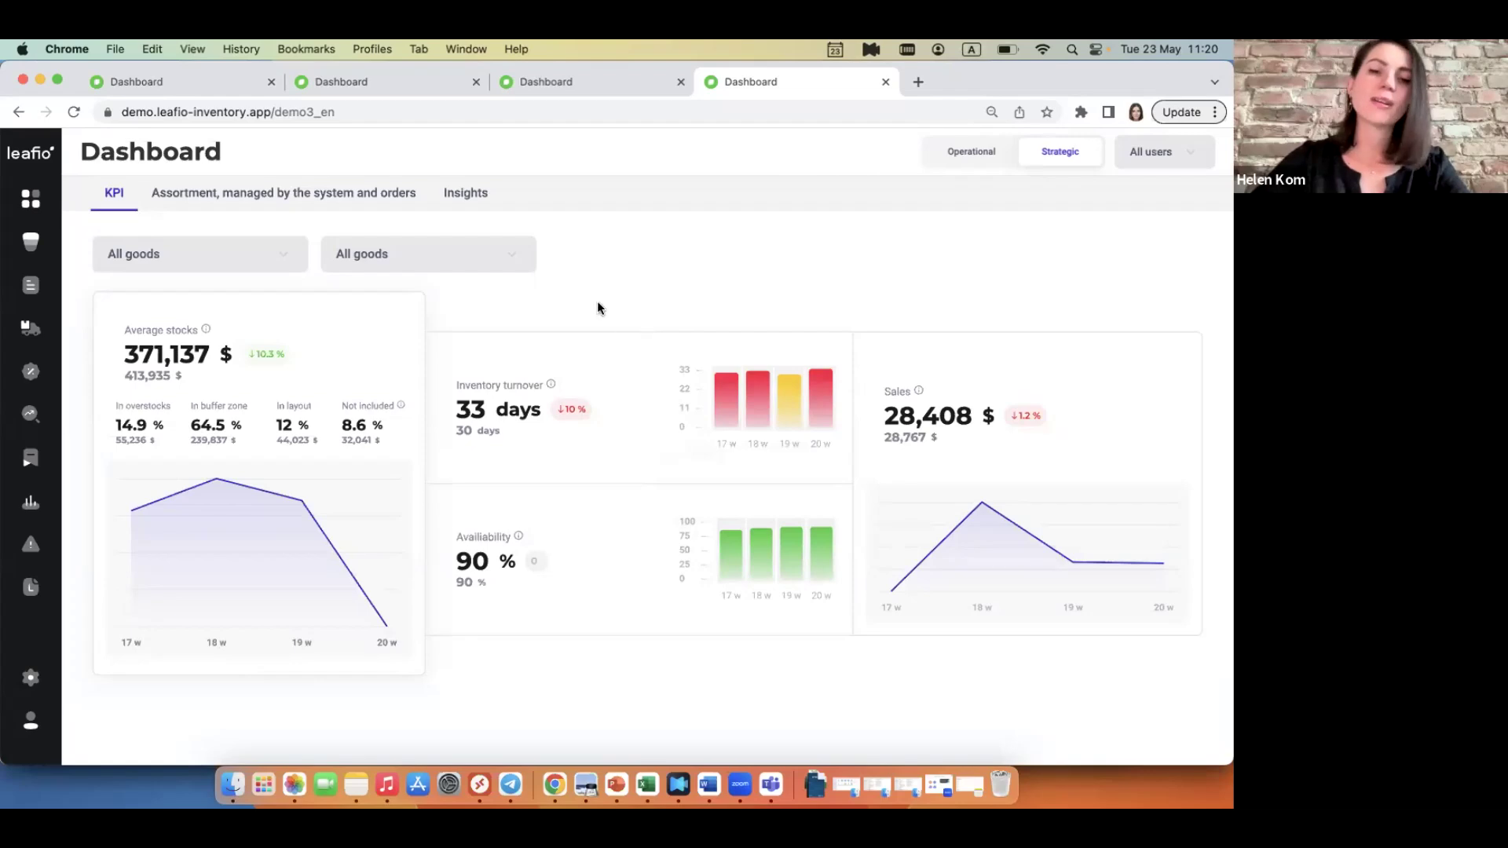
# Return to the Operational dashboard and open the active promotions with misconfigured items error from the Promotion products tasks.
pyautogui.click(31, 202)
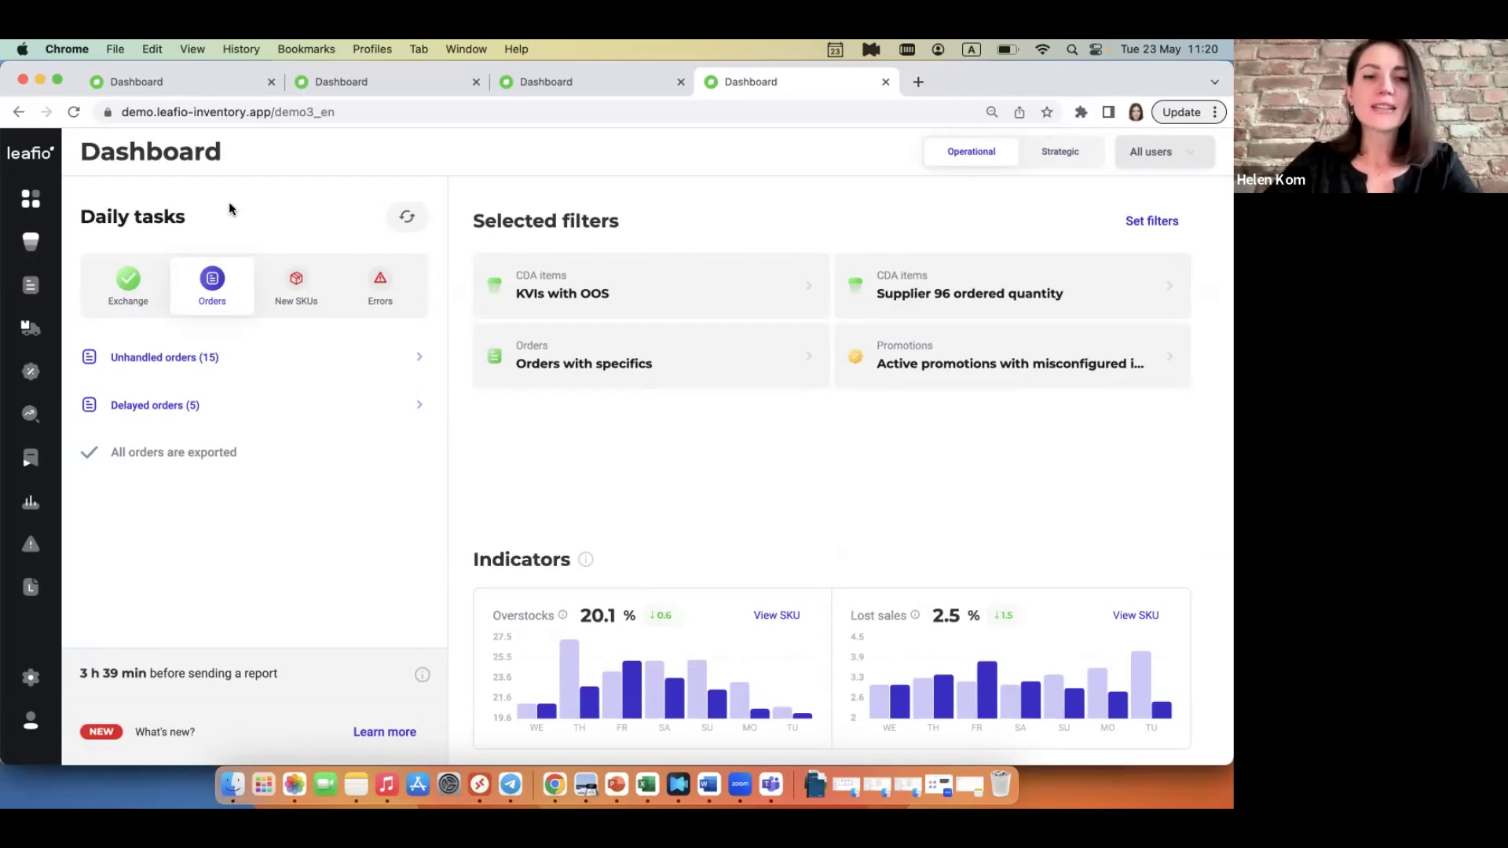
pyautogui.click(385, 289)
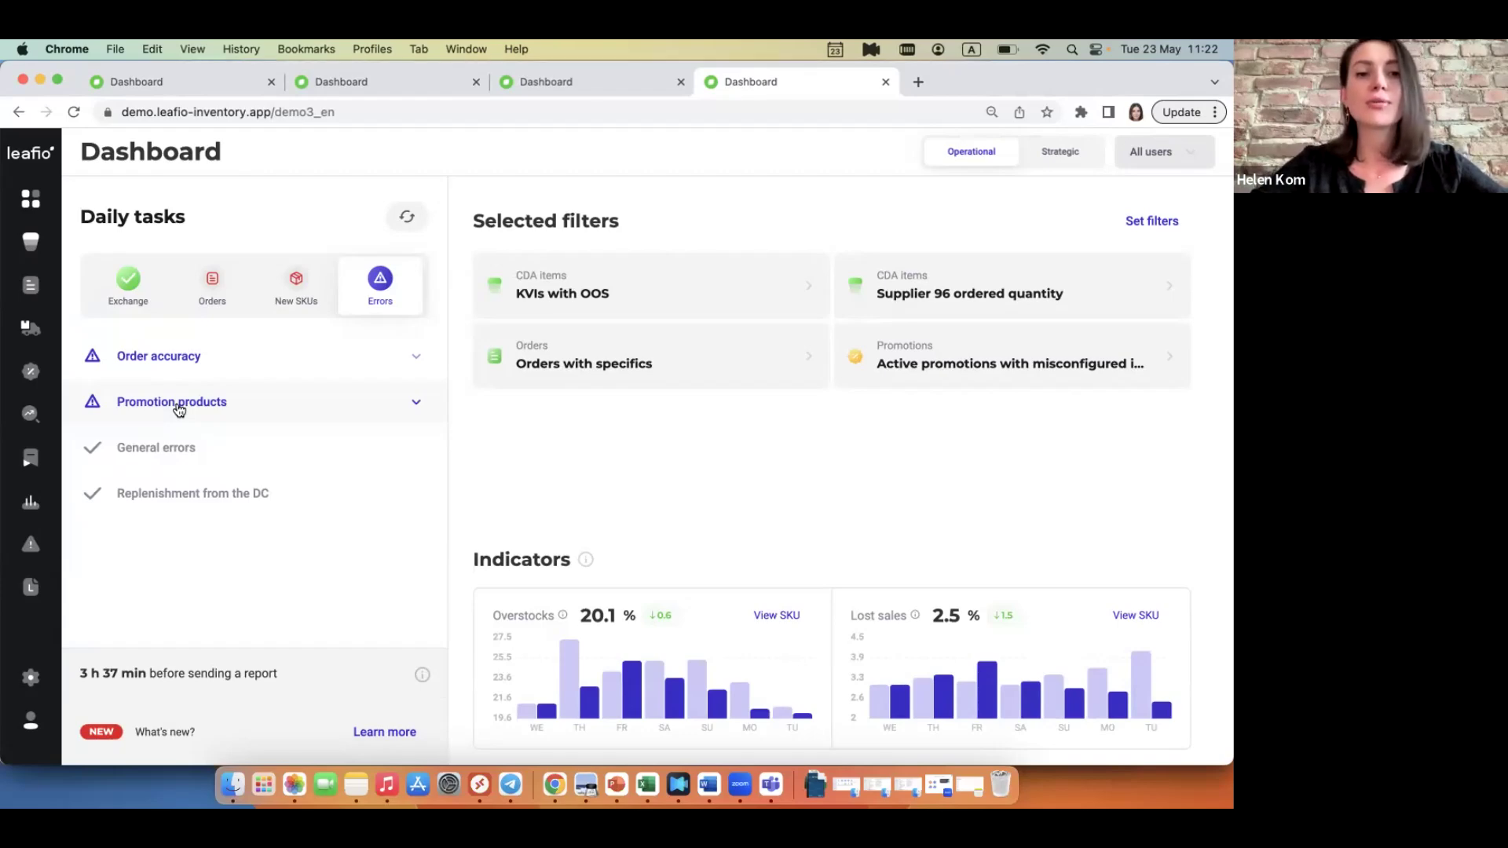
pyautogui.click(179, 405)
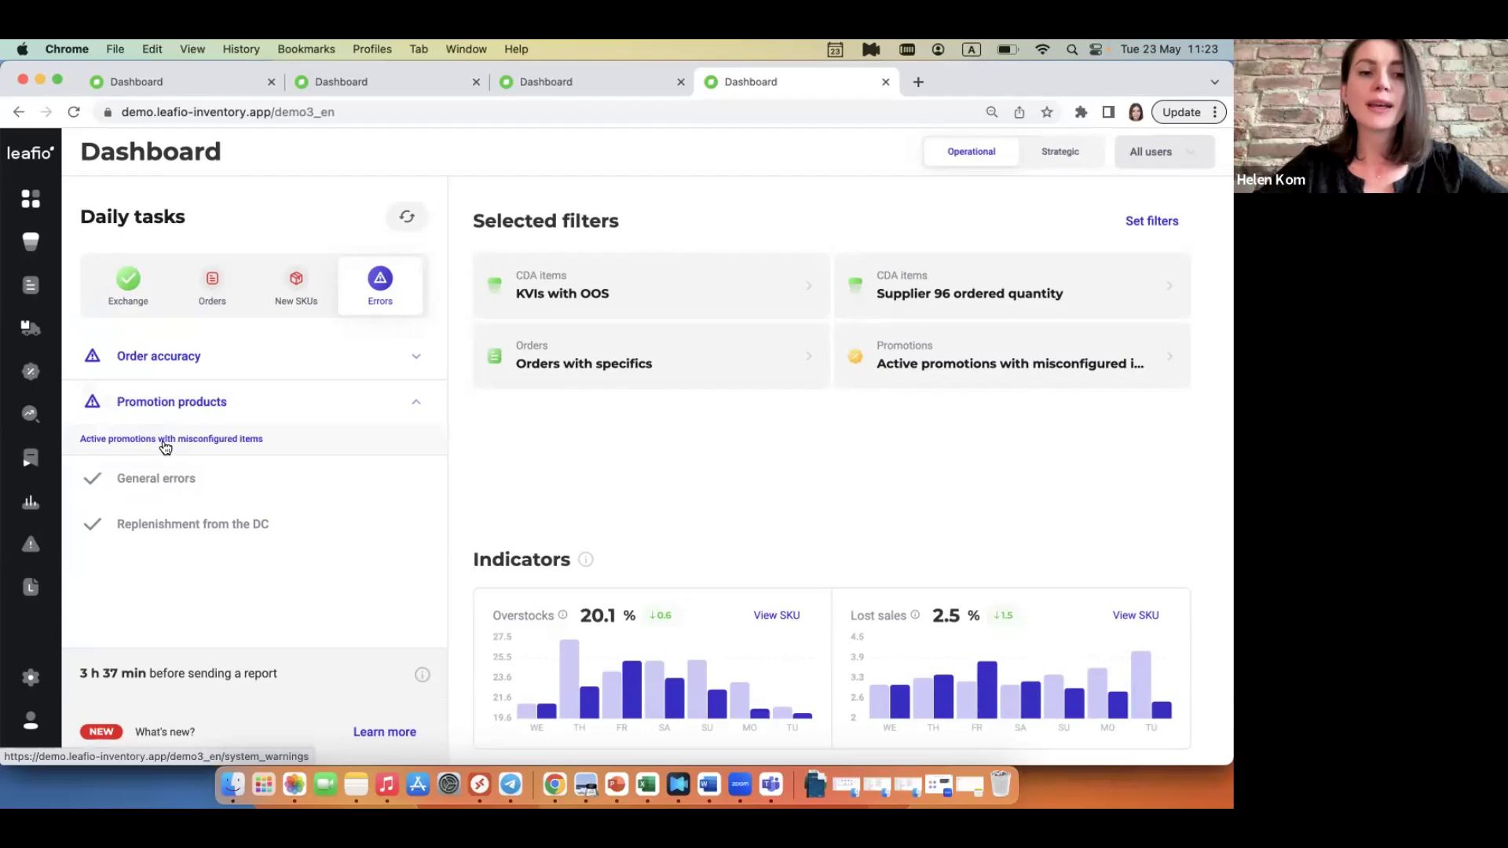
pyautogui.click(163, 440)
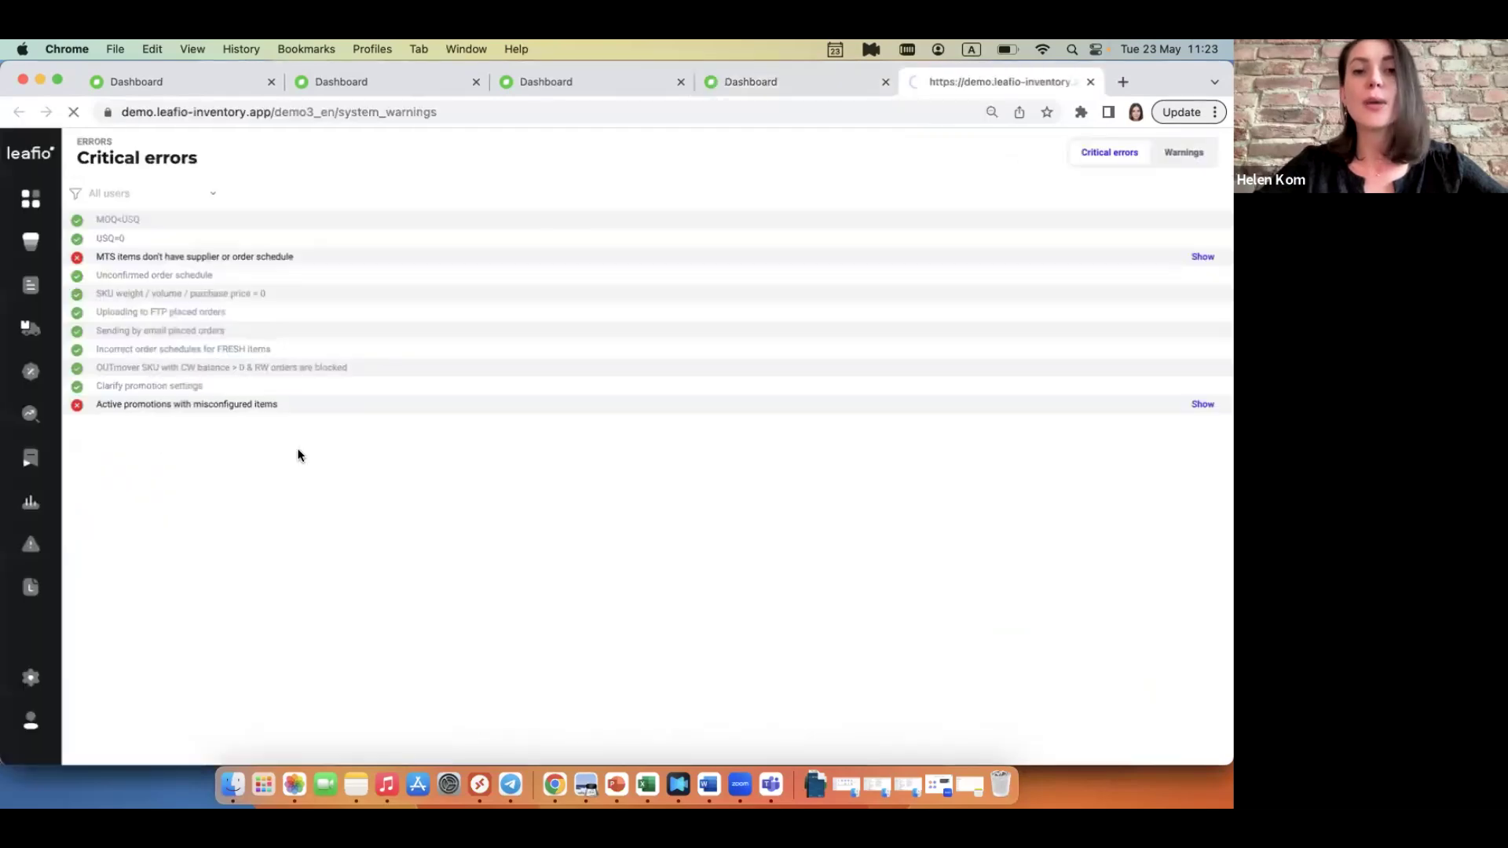
# Show the items of the active promotions with misconfigured items error and open promotion 591, Weekly sale 4.
pyautogui.click(1202, 404)
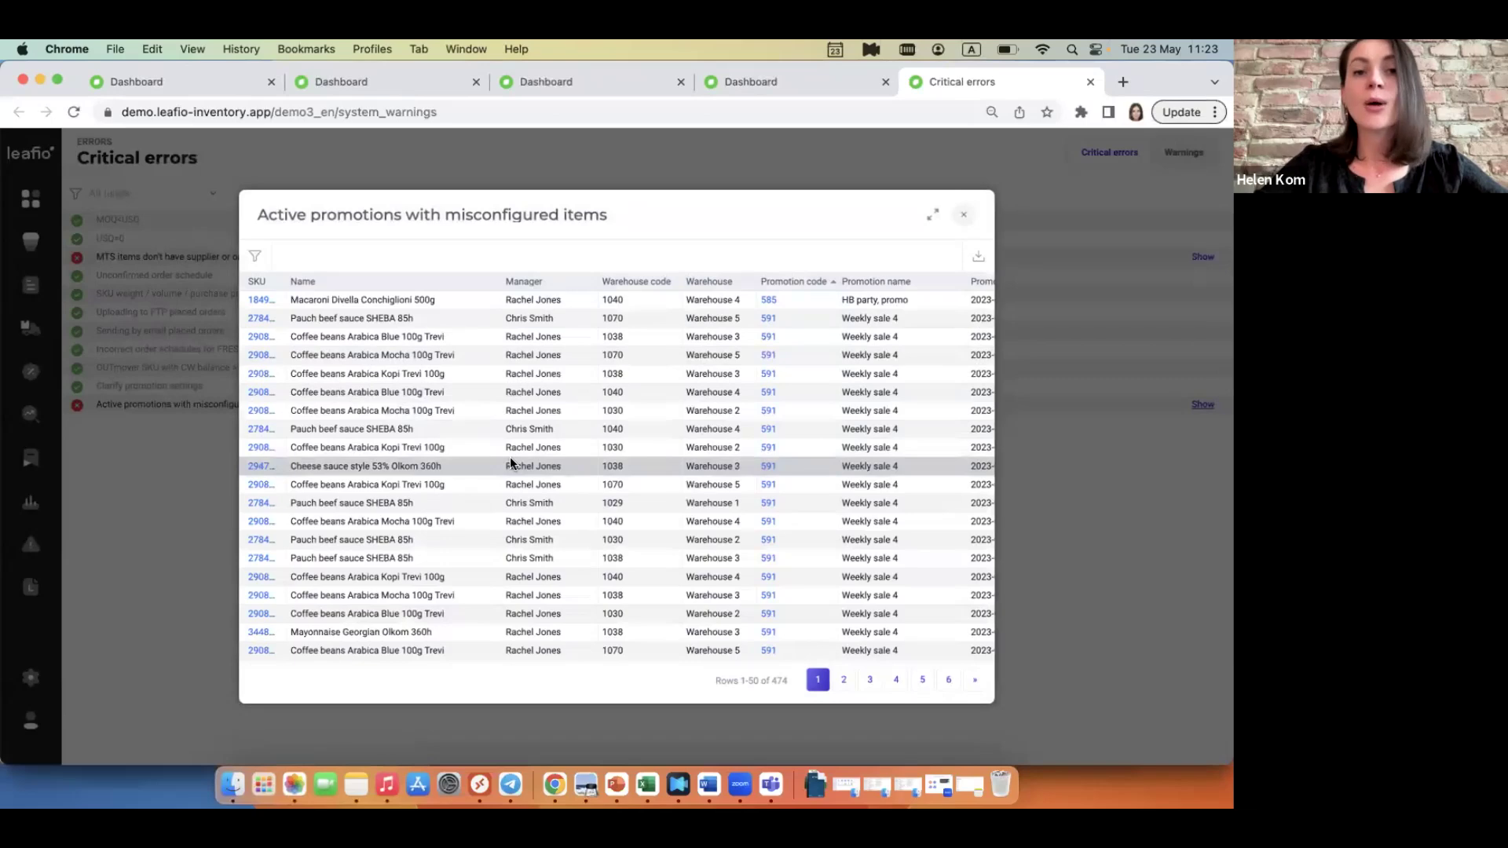
pyautogui.click(769, 376)
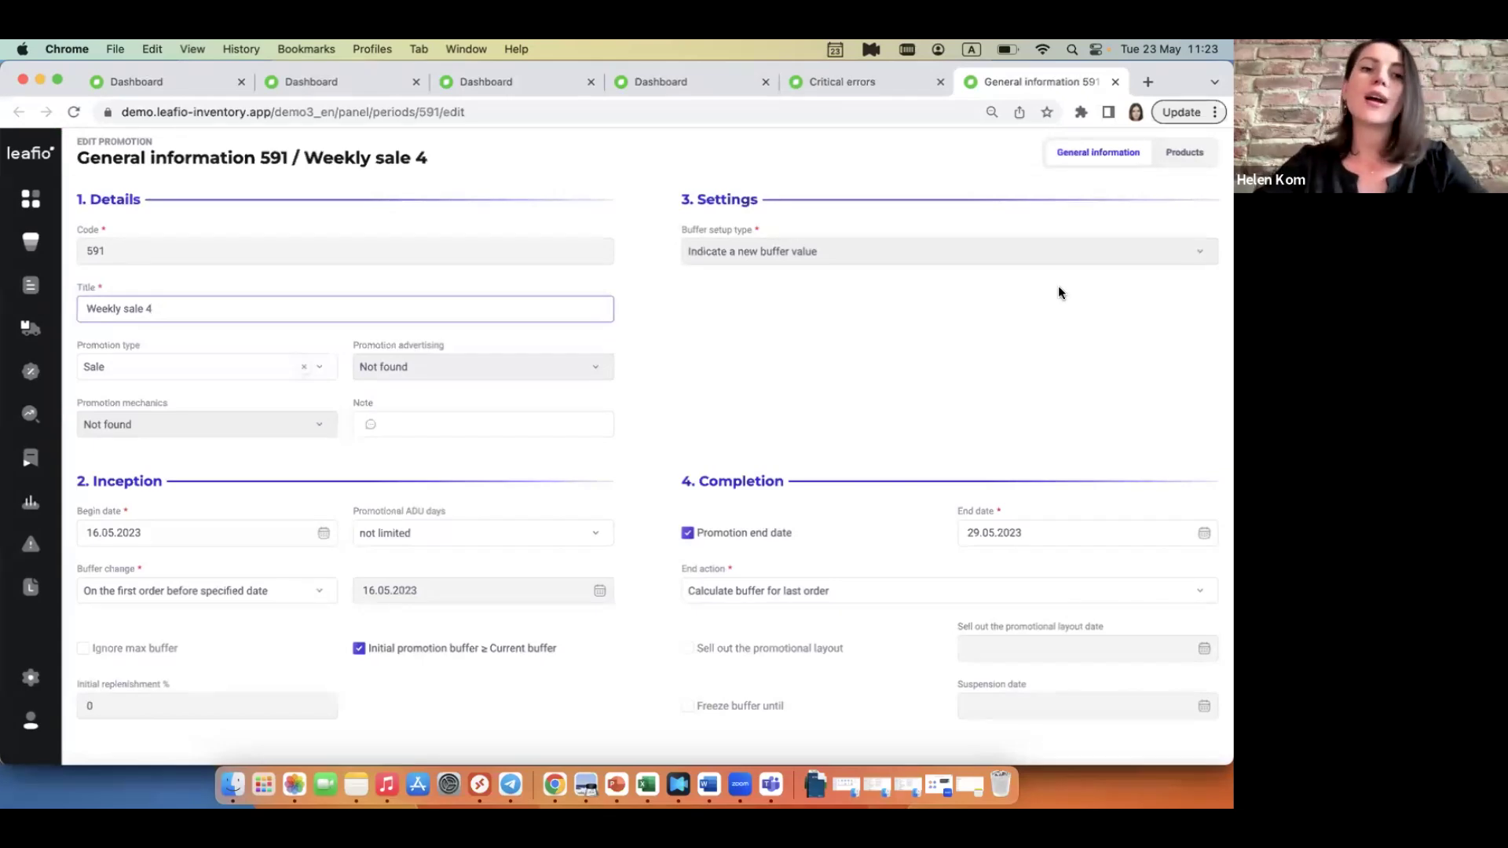
# Open the products of promotion 591, Weekly sale 4, and examine the items with a calculation error reason.
pyautogui.click(1183, 154)
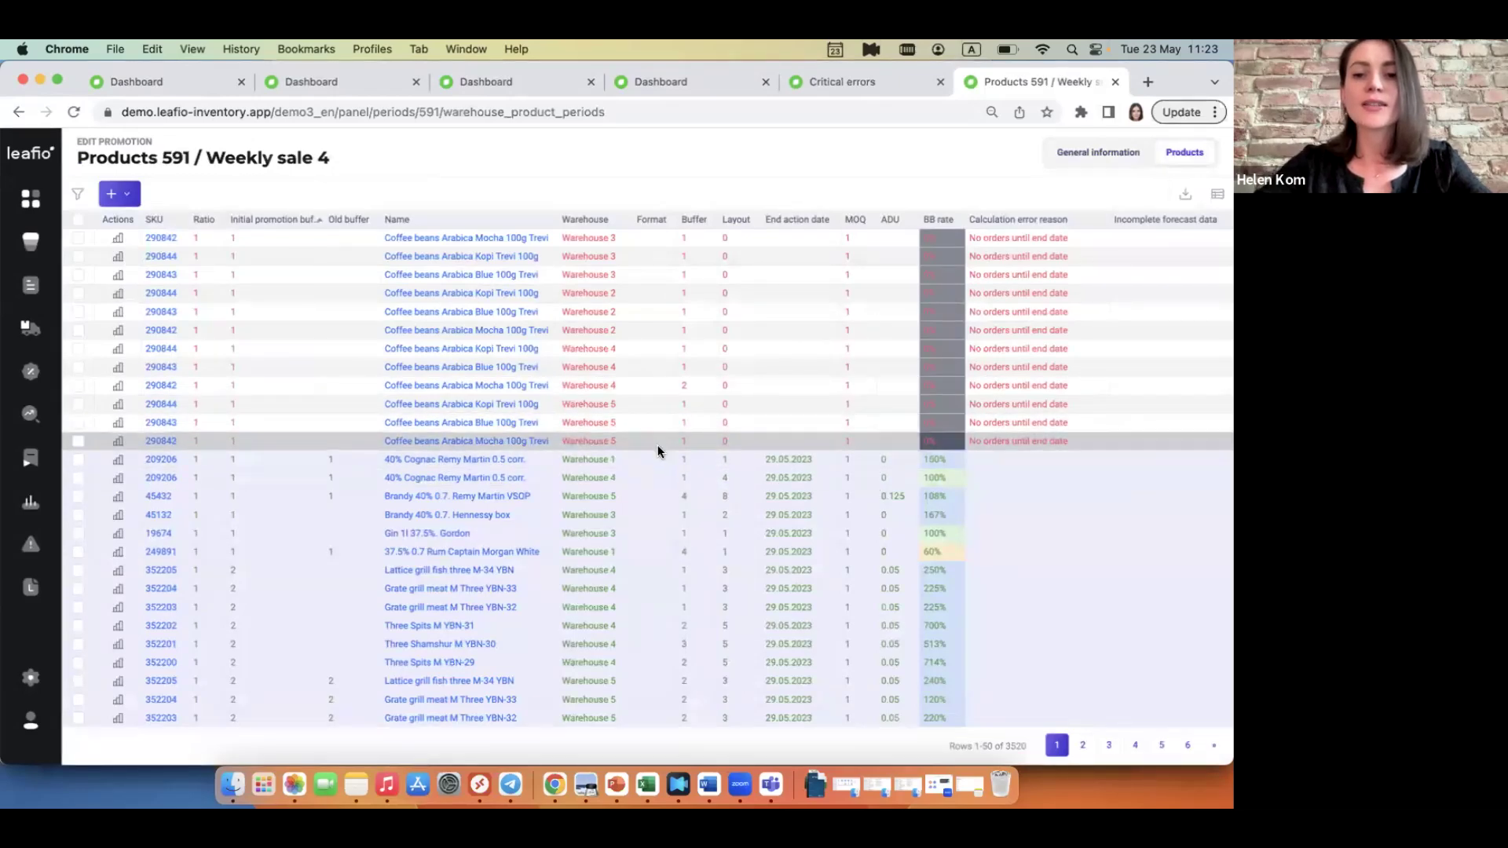
pyautogui.scroll(-3, 657, 445)
pyautogui.scroll(-4, 658, 450)
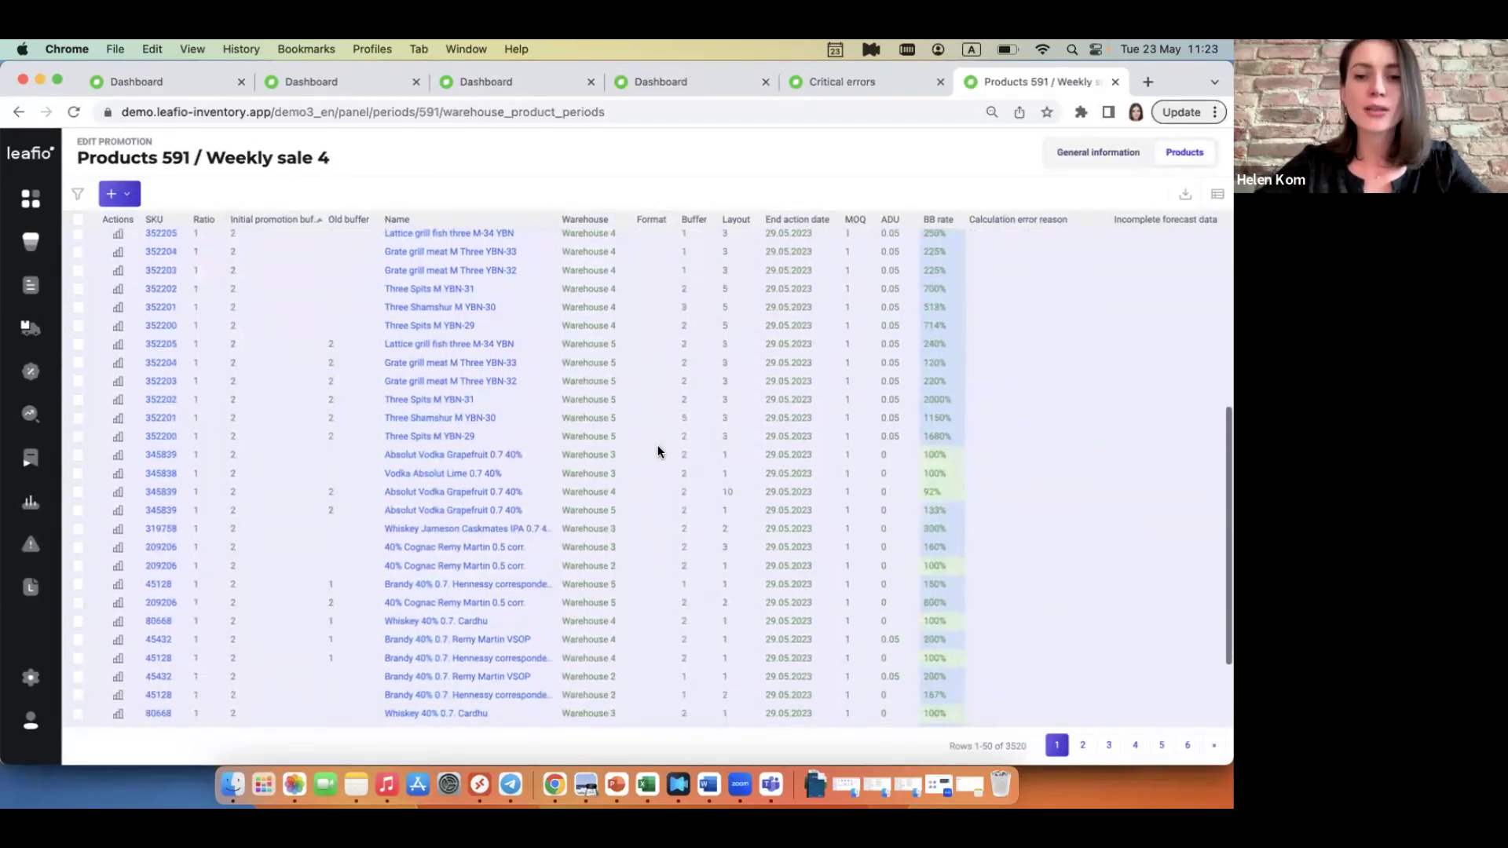
pyautogui.scroll(3, 659, 450)
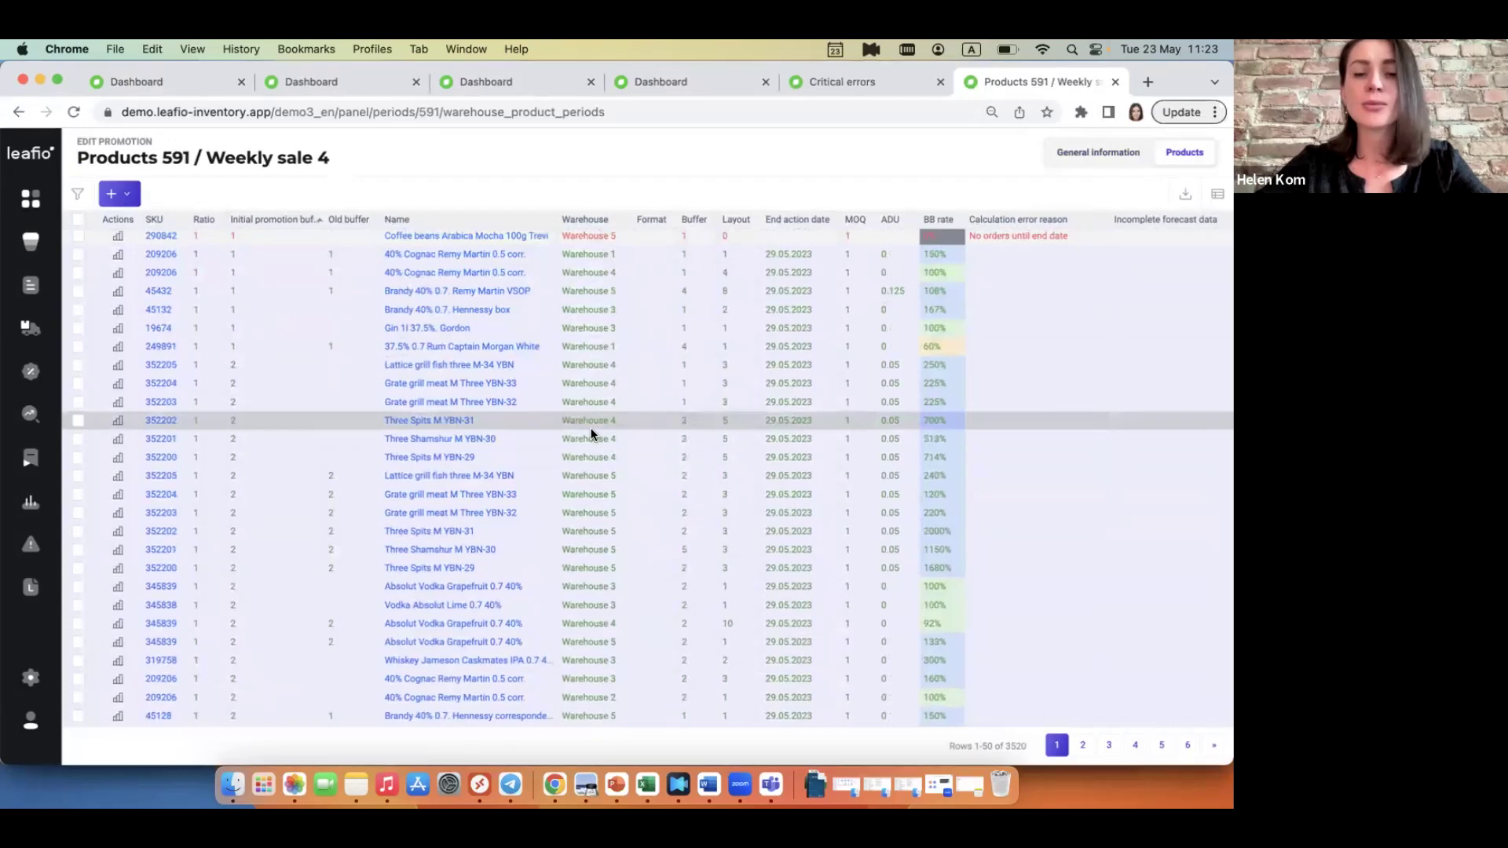
pyautogui.scroll(5, 590, 427)
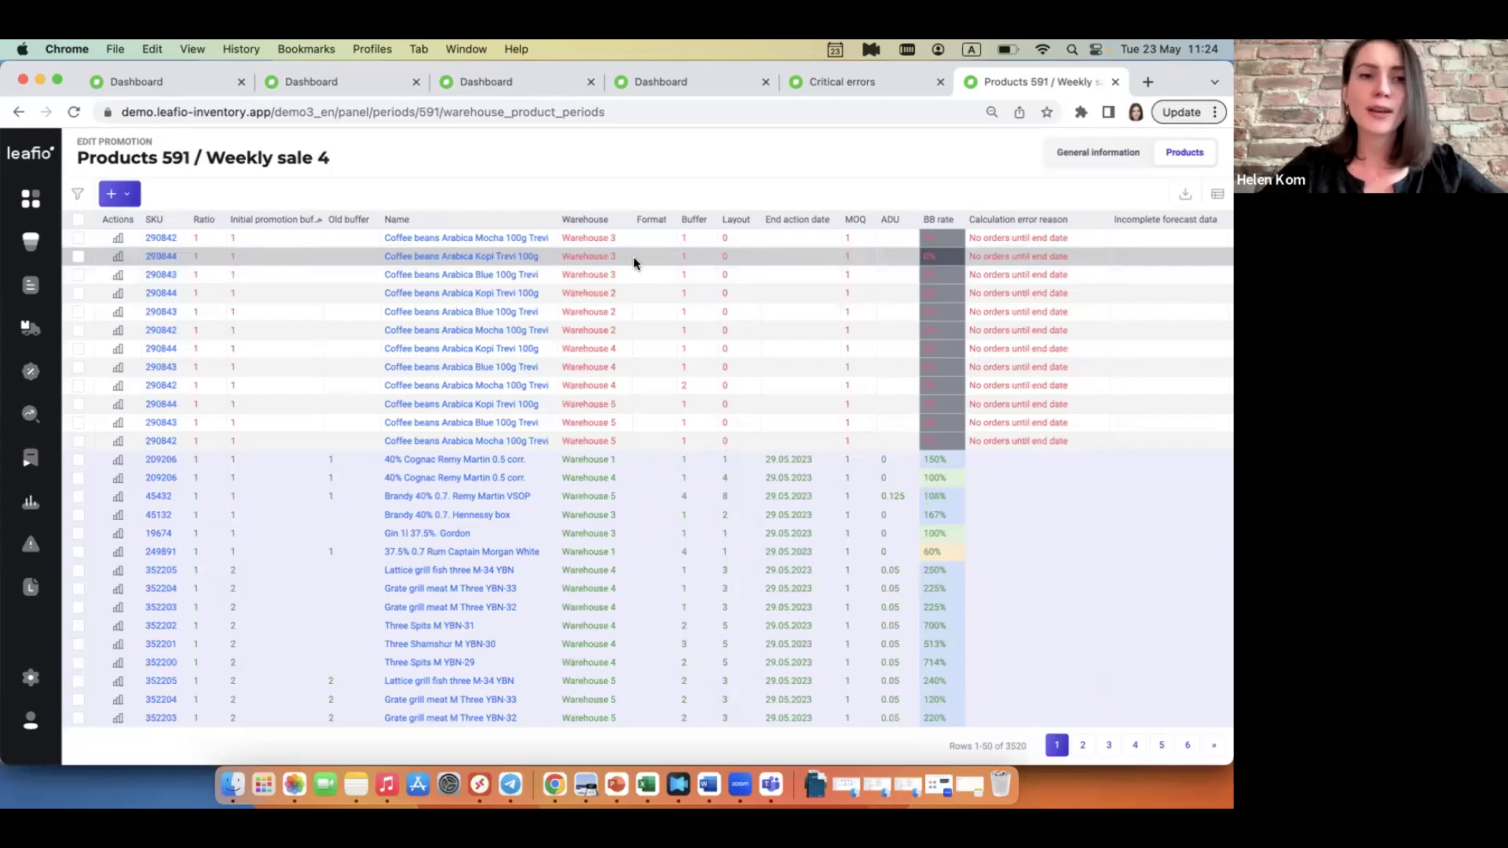
# Open the MTS items without supplier or order schedule from the dashboard's Order accuracy errors and review their inventories.
pyautogui.click(26, 203)
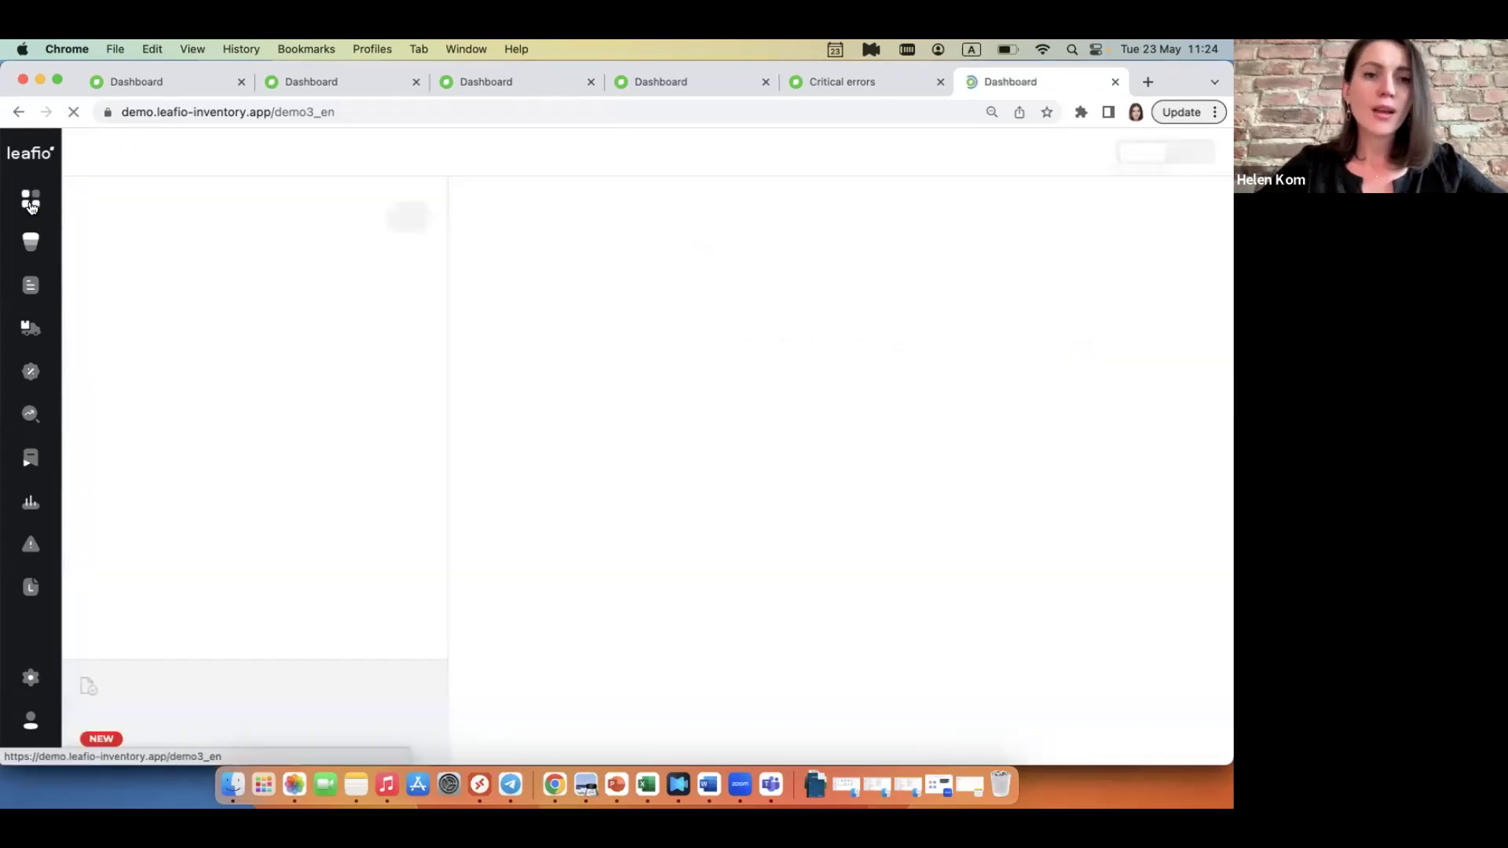
pyautogui.click(380, 294)
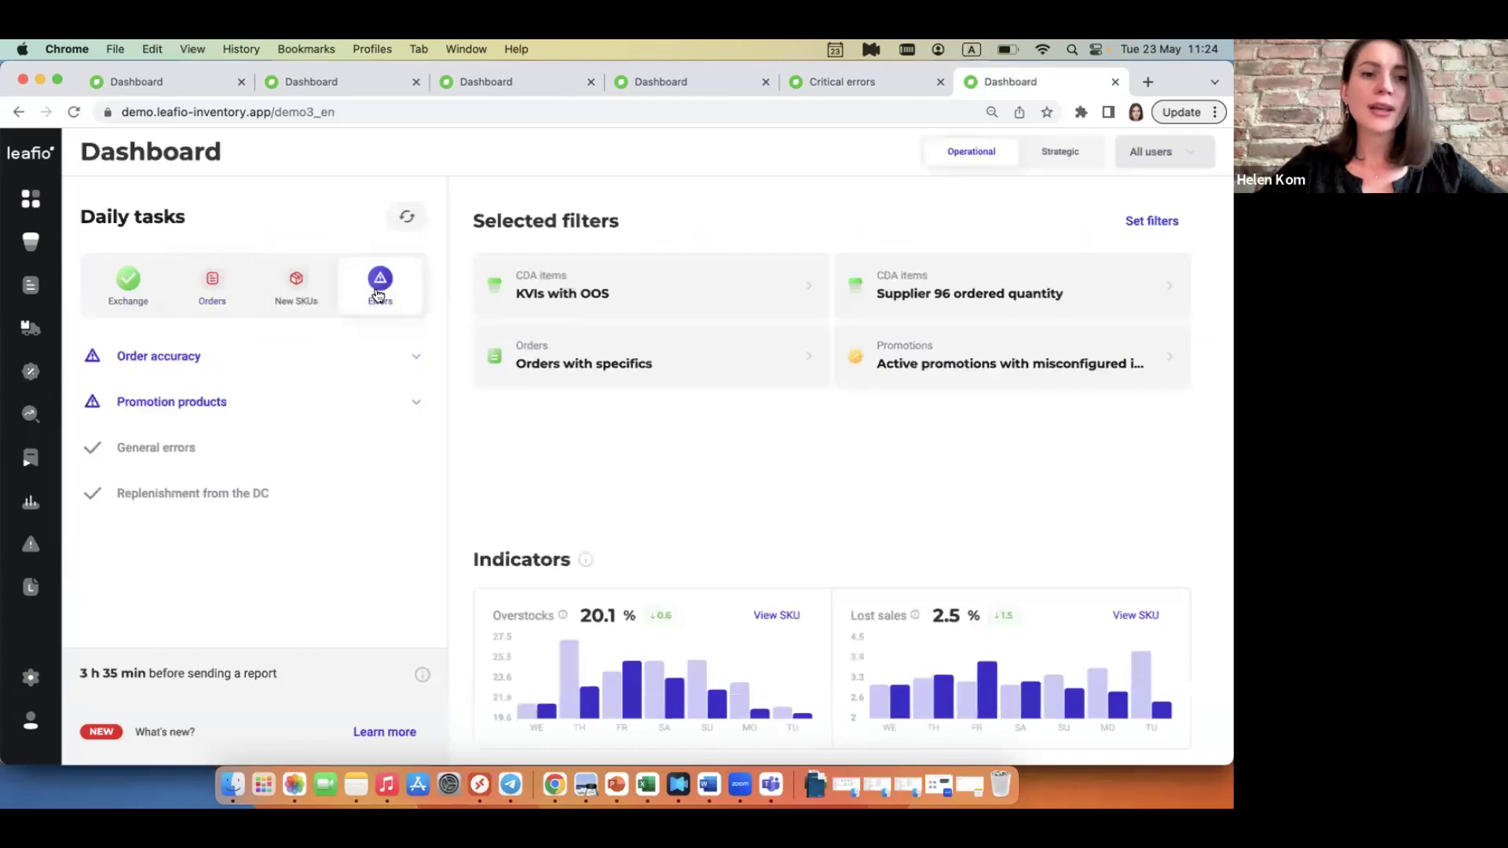
pyautogui.click(257, 366)
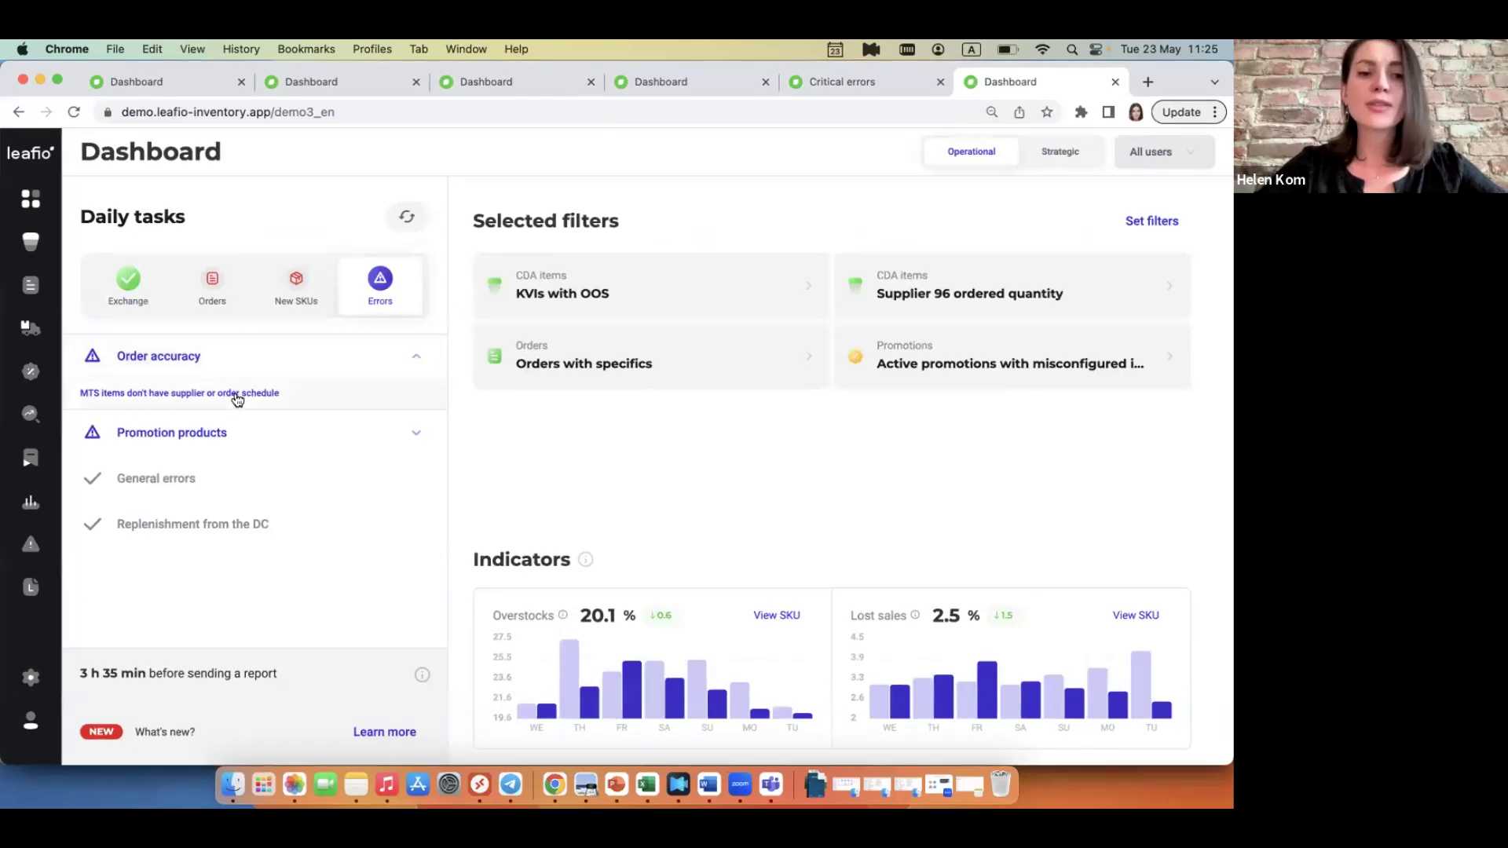
pyautogui.click(236, 393)
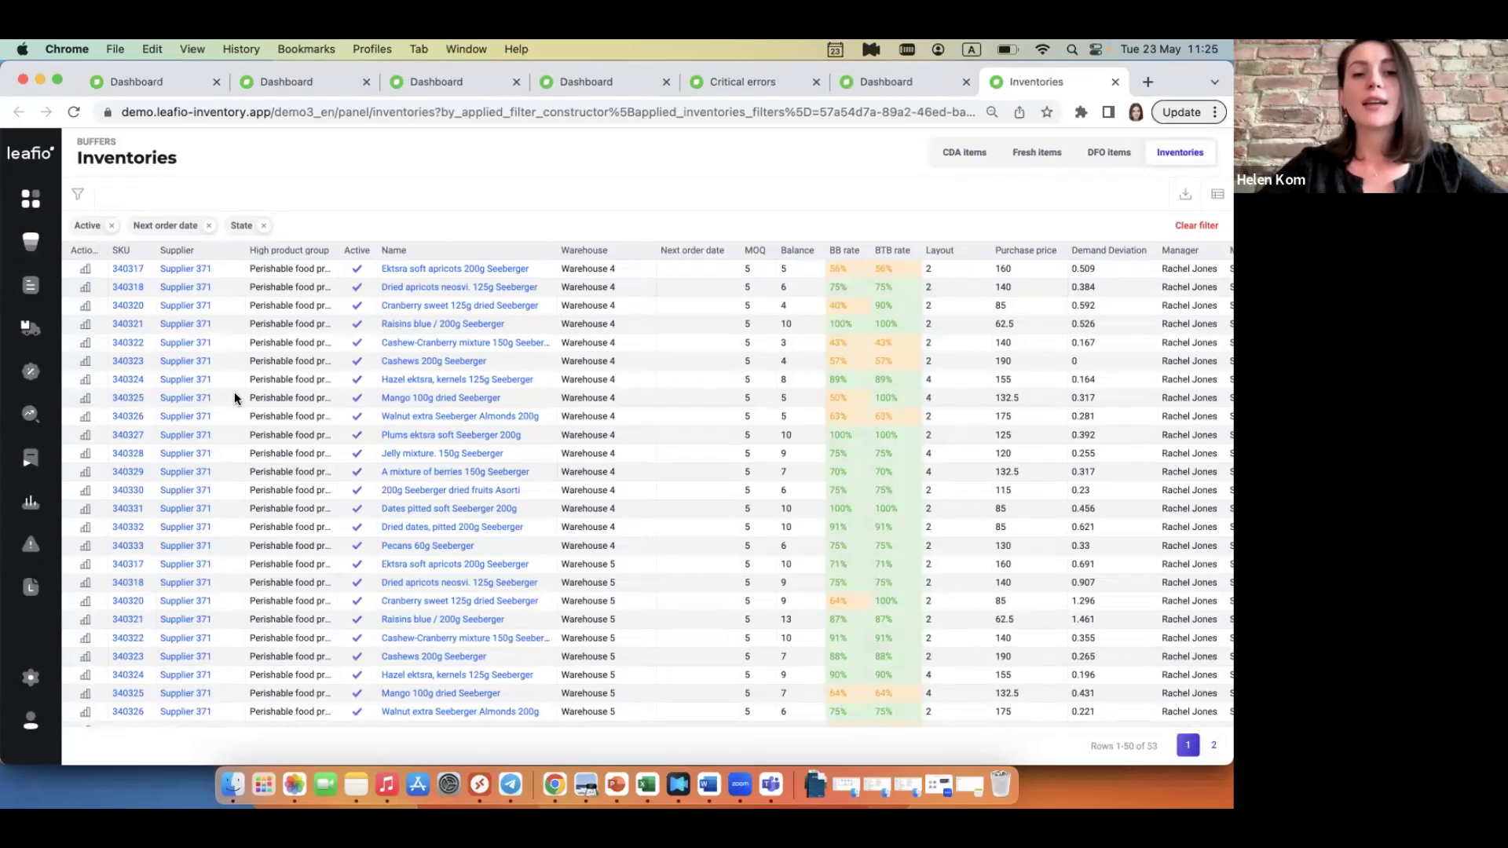
pyautogui.click(281, 302)
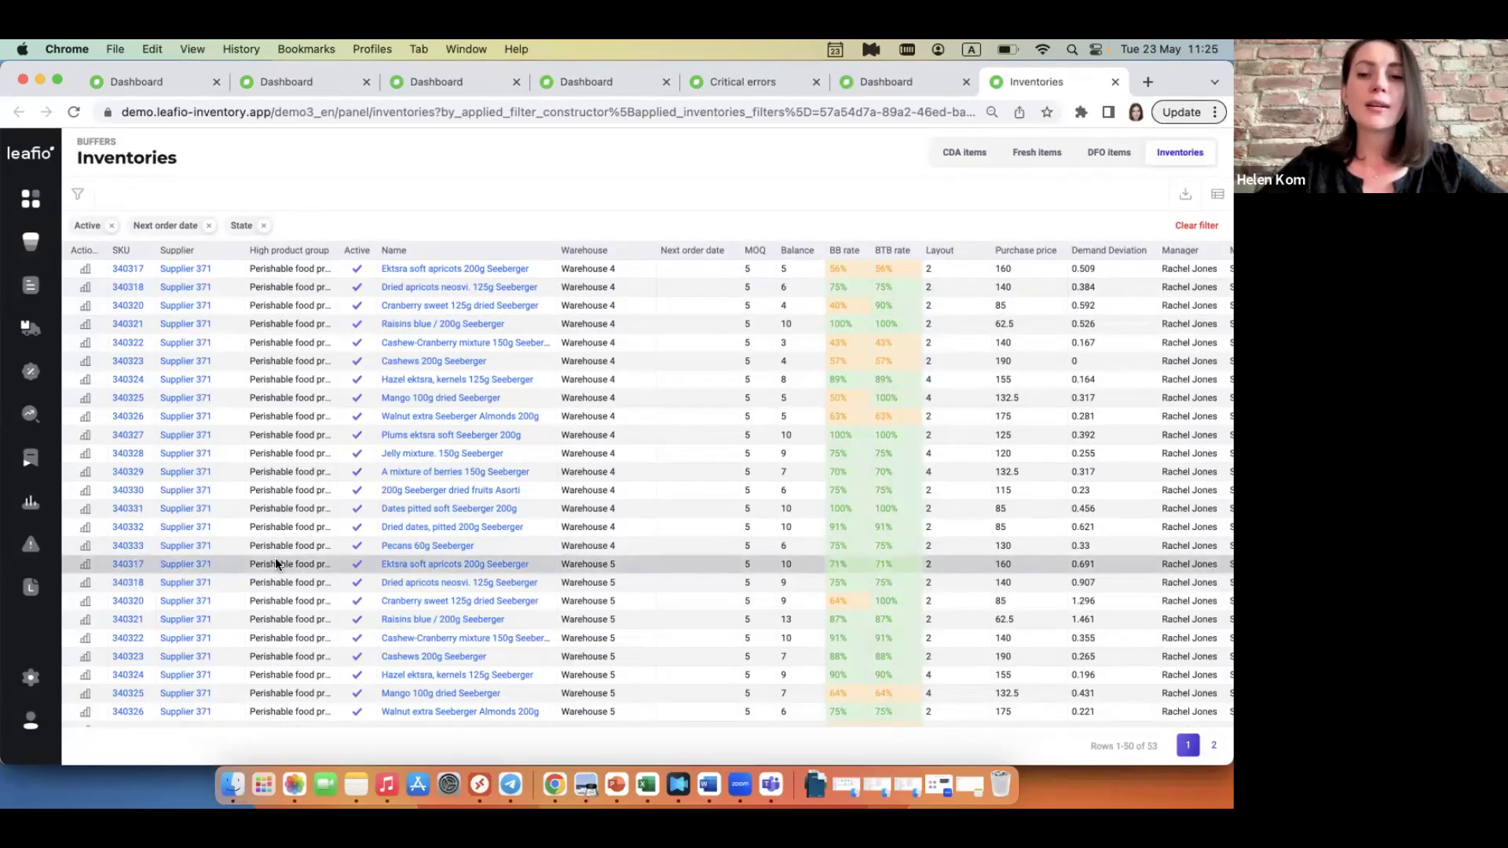
pyautogui.scroll(-5, 275, 556)
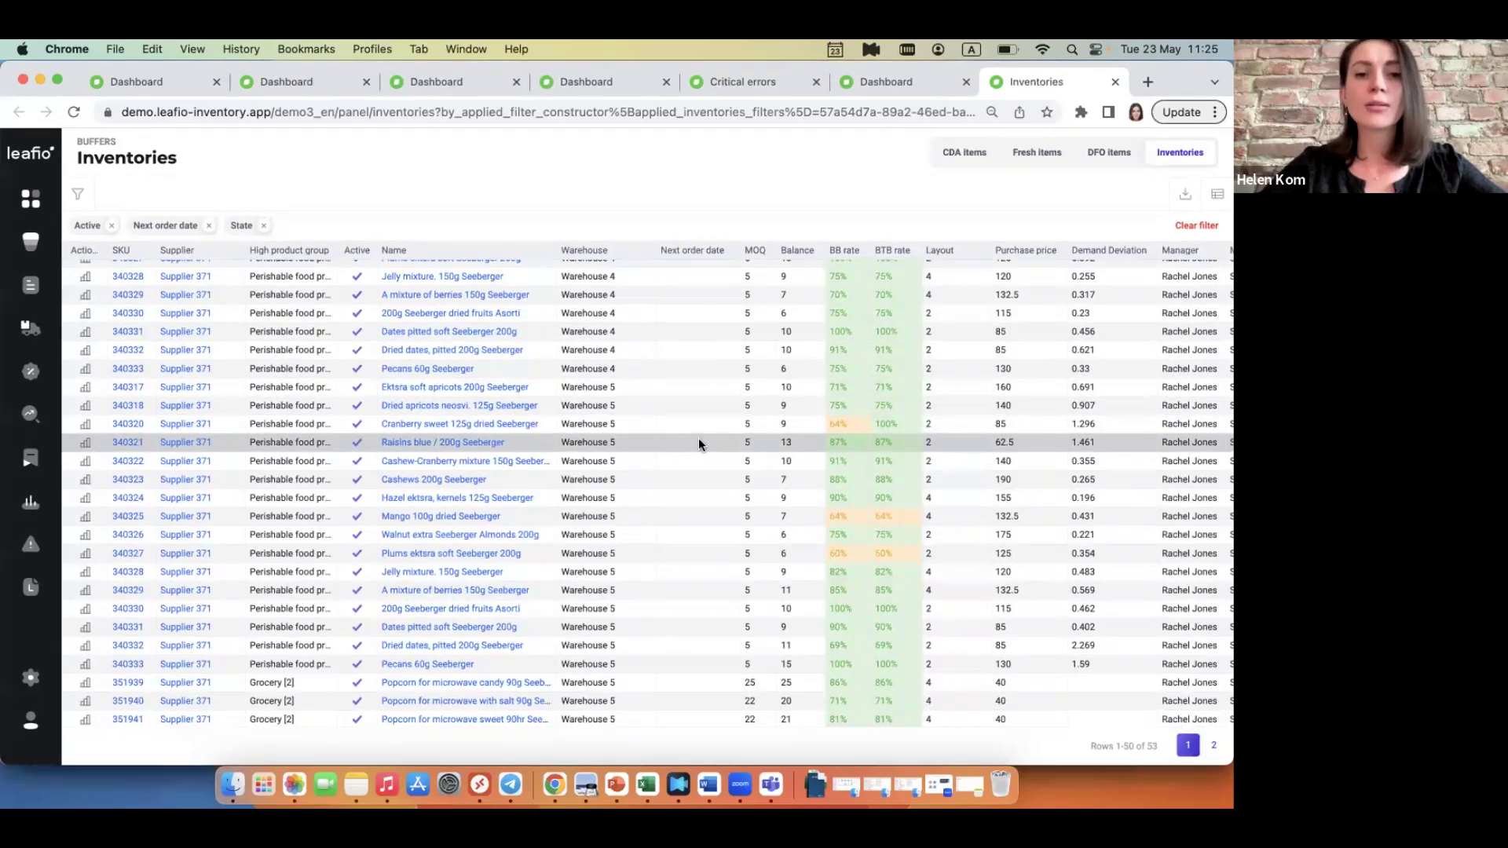
pyautogui.scroll(3, 699, 442)
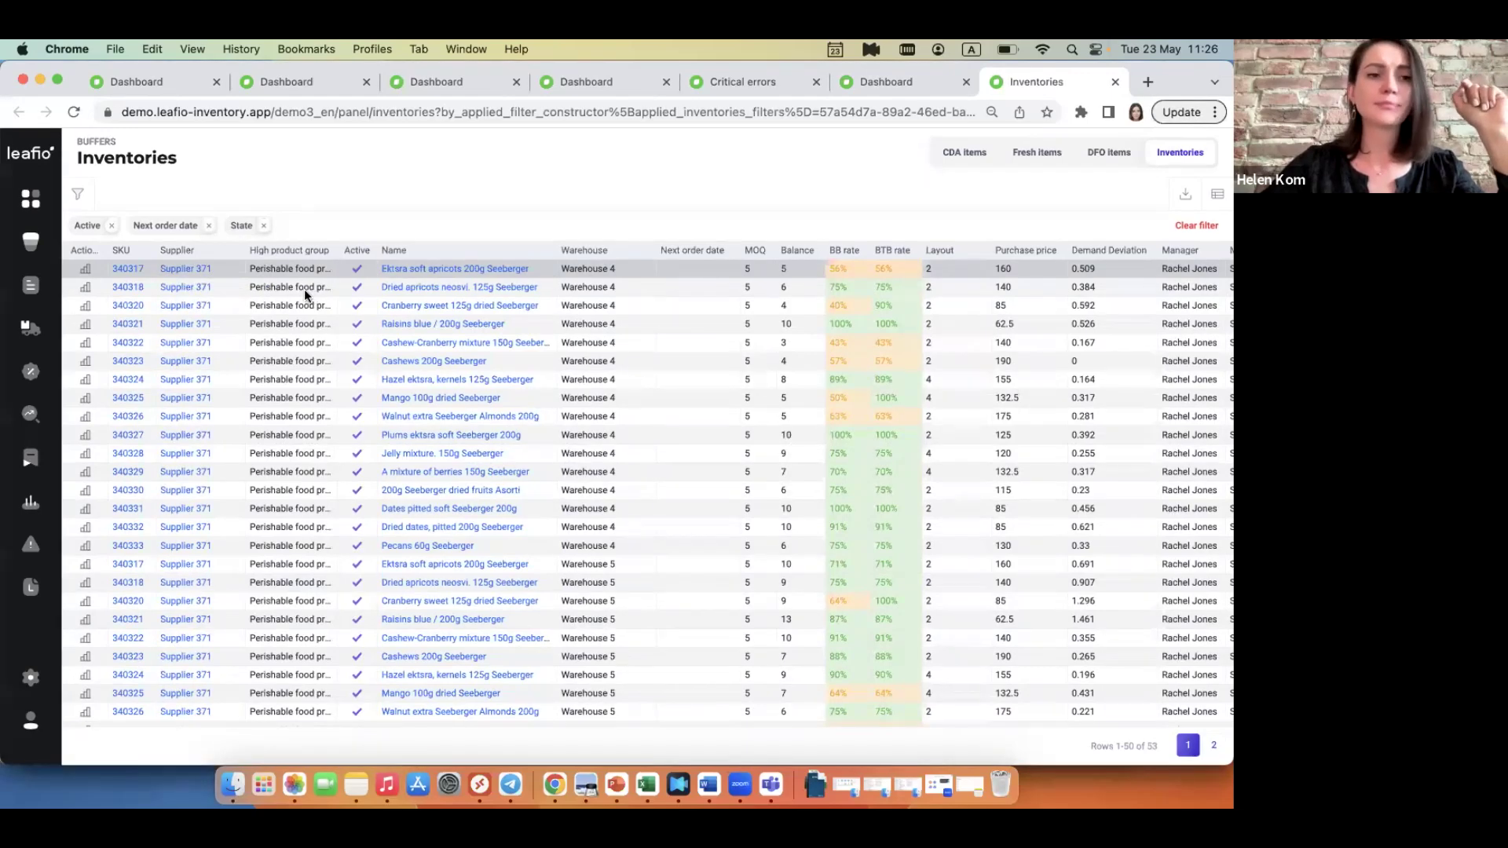
# Return to the dashboard and open the LFL analysis report.
pyautogui.click(27, 203)
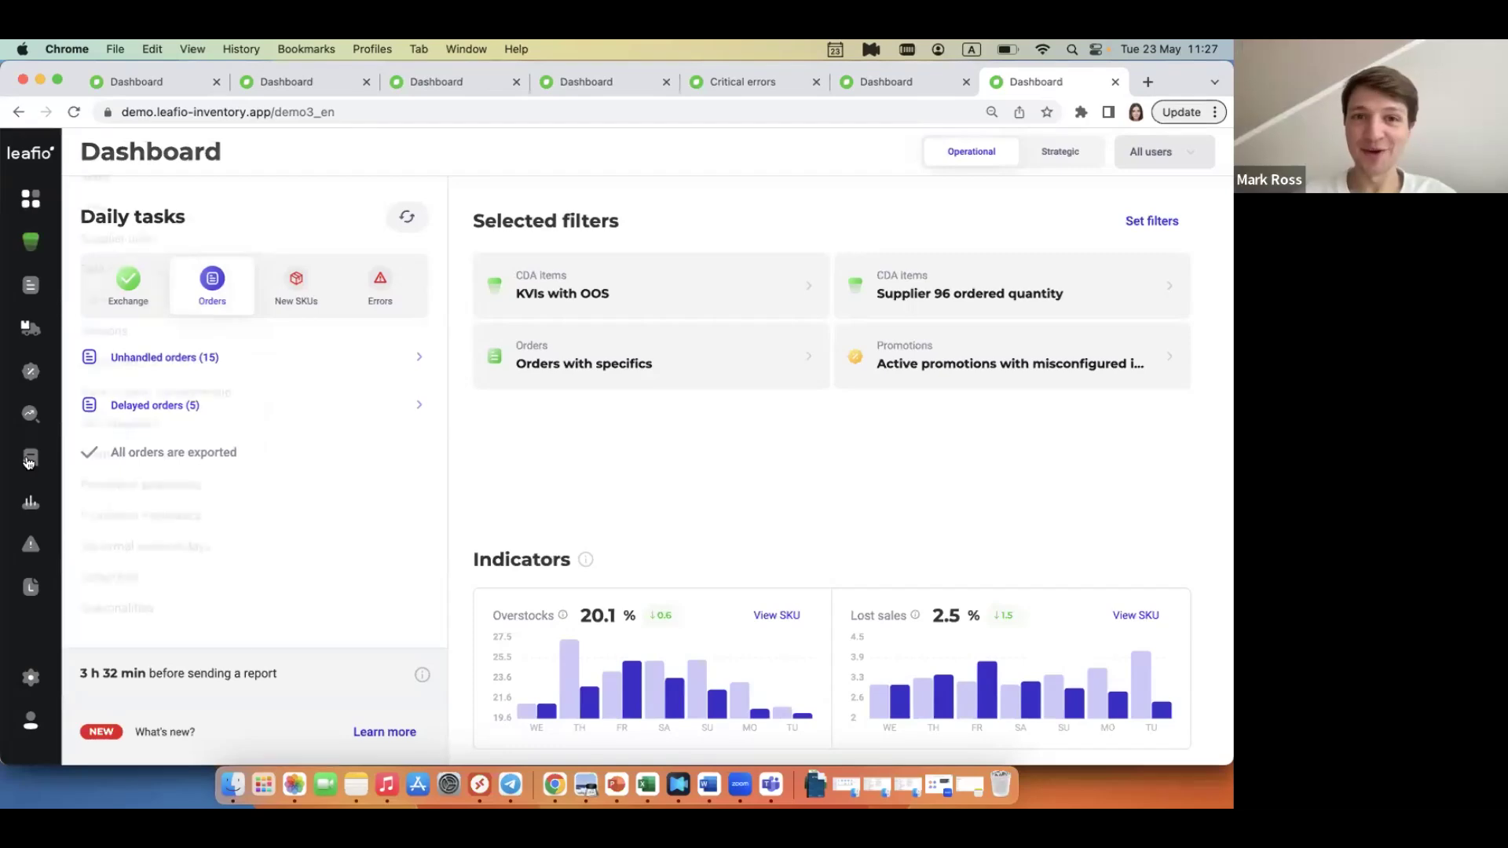
pyautogui.moveTo(27, 493)
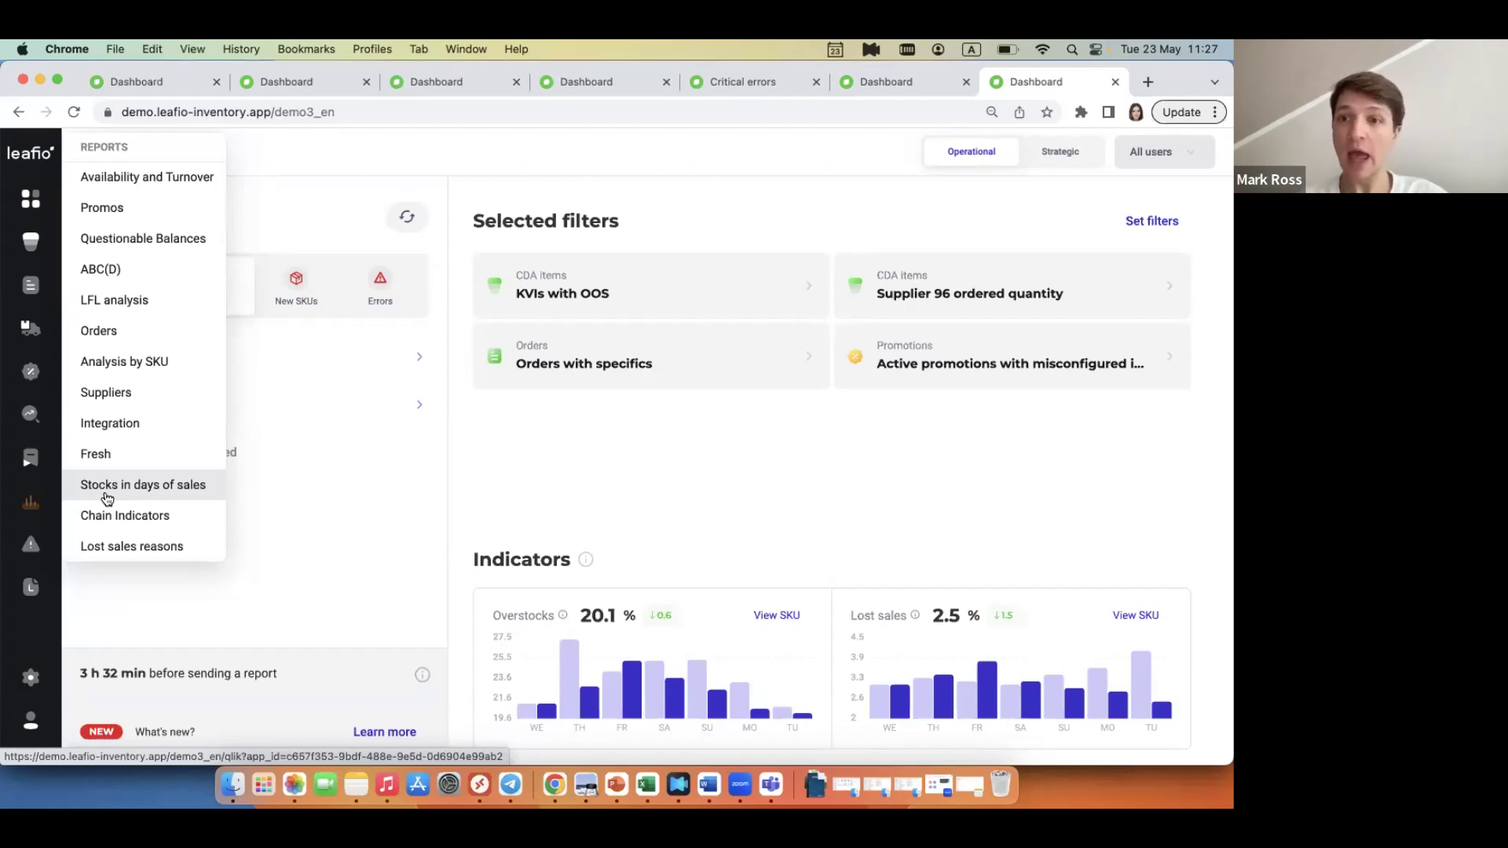
pyautogui.click(128, 307)
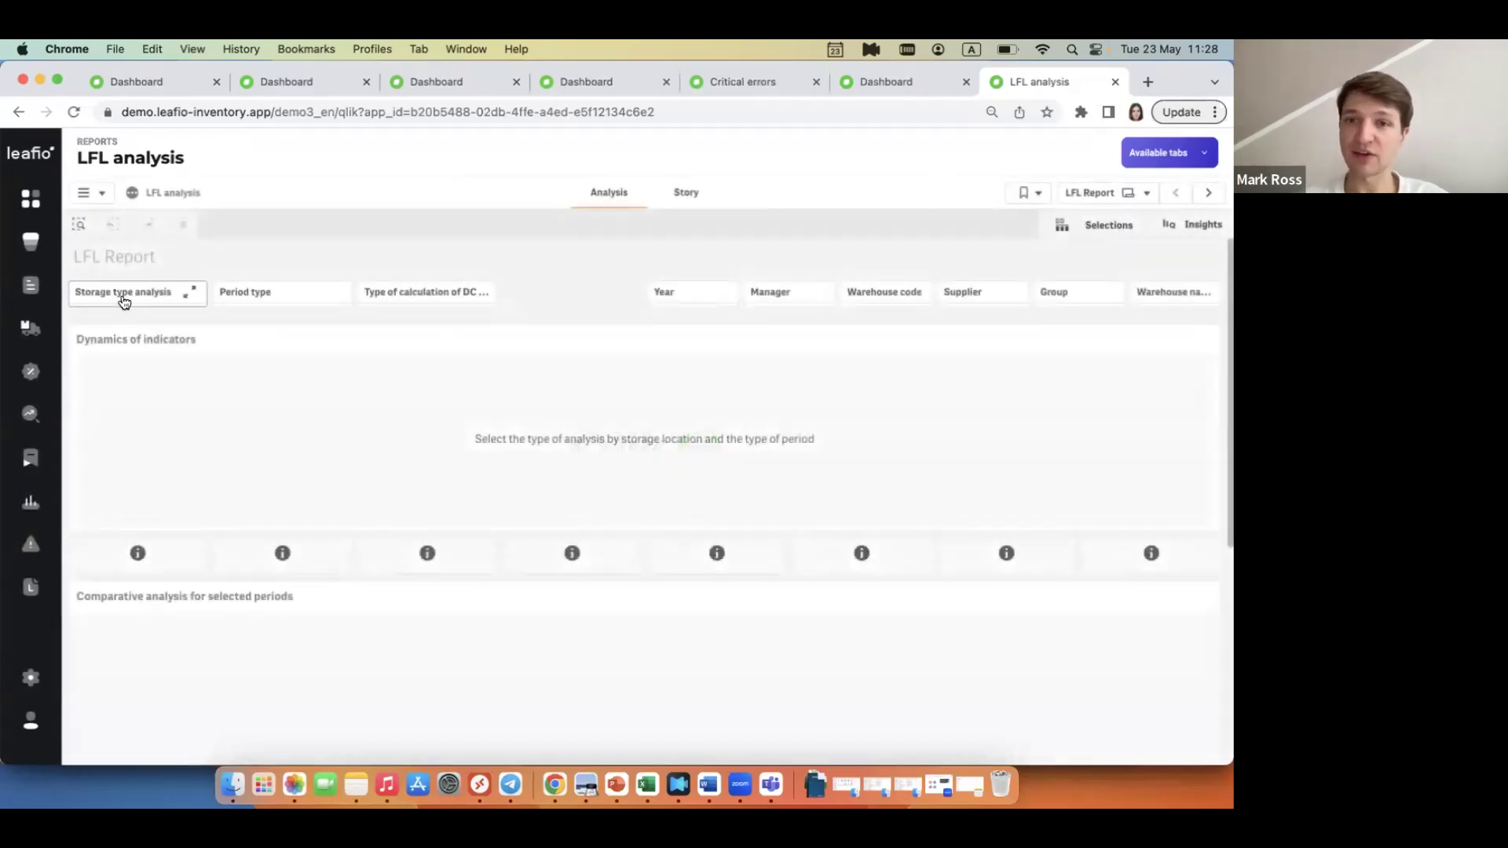
# Filter the LFL report to the All storage locations analysis type and the Months period type.
pyautogui.click(124, 300)
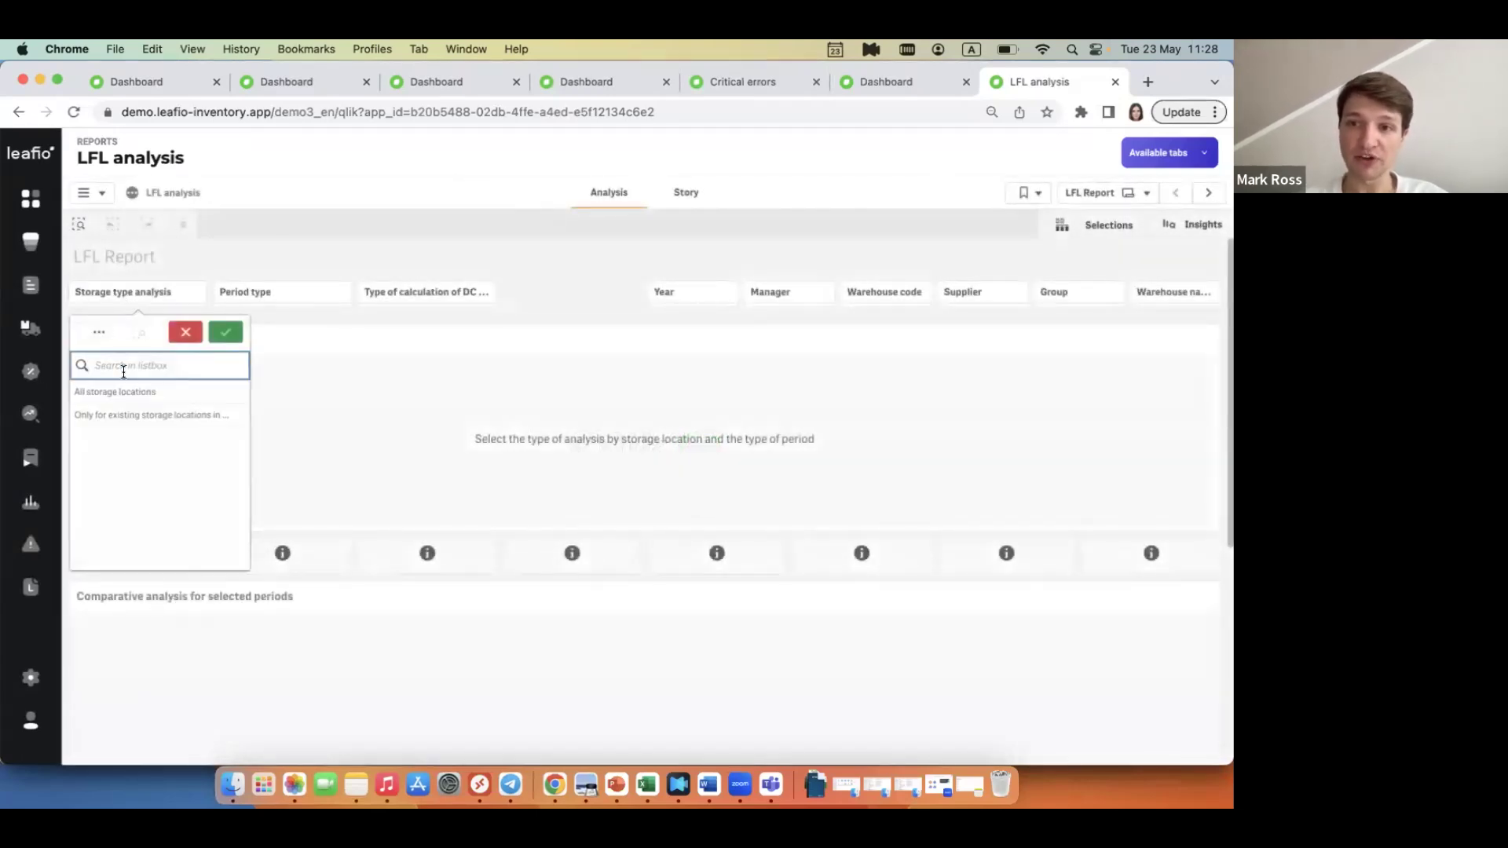
pyautogui.click(122, 392)
pyautogui.click(227, 332)
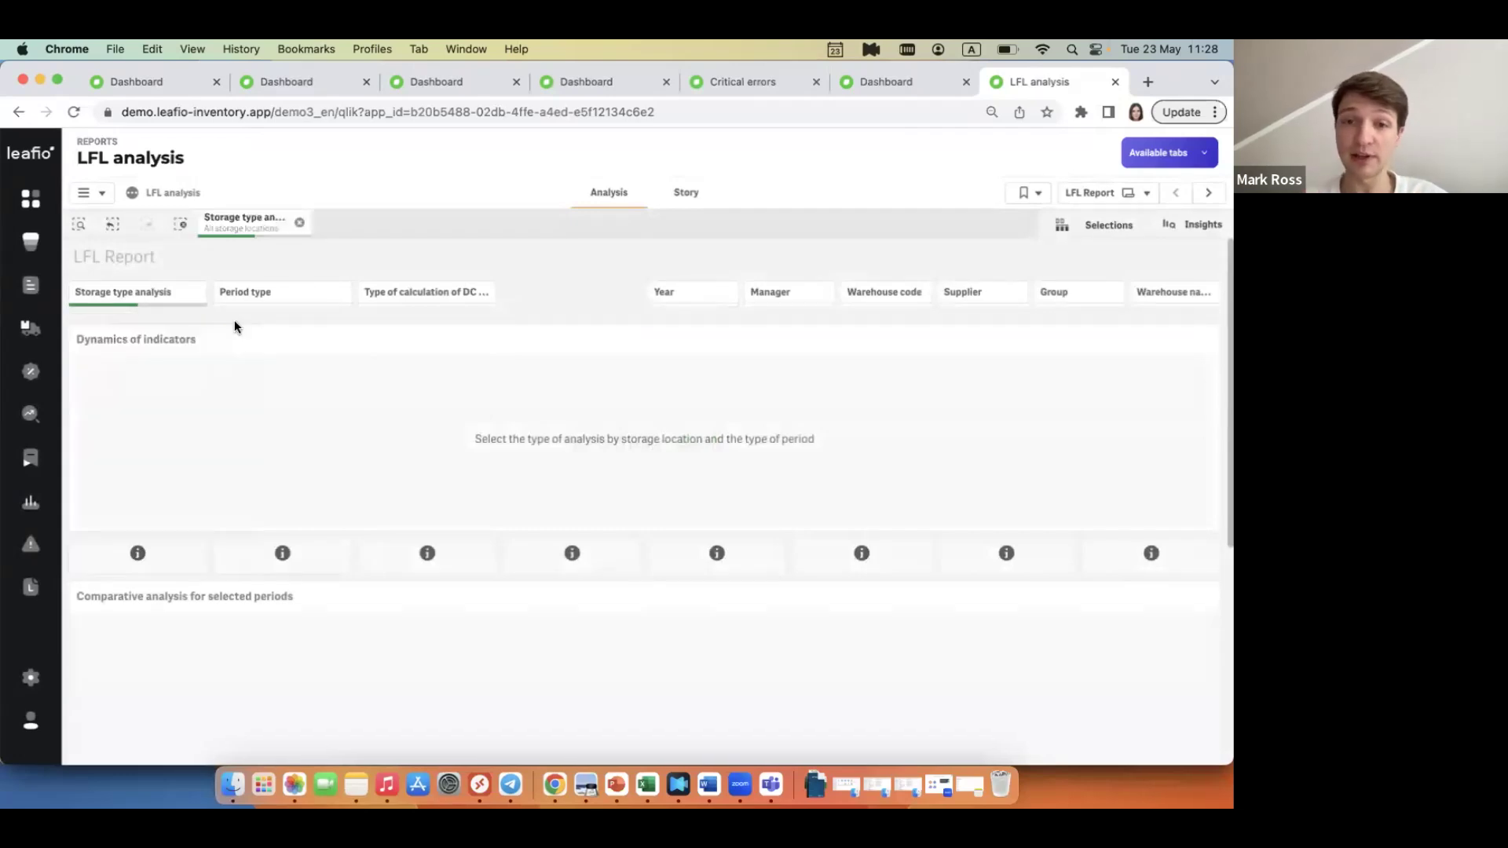
pyautogui.click(248, 293)
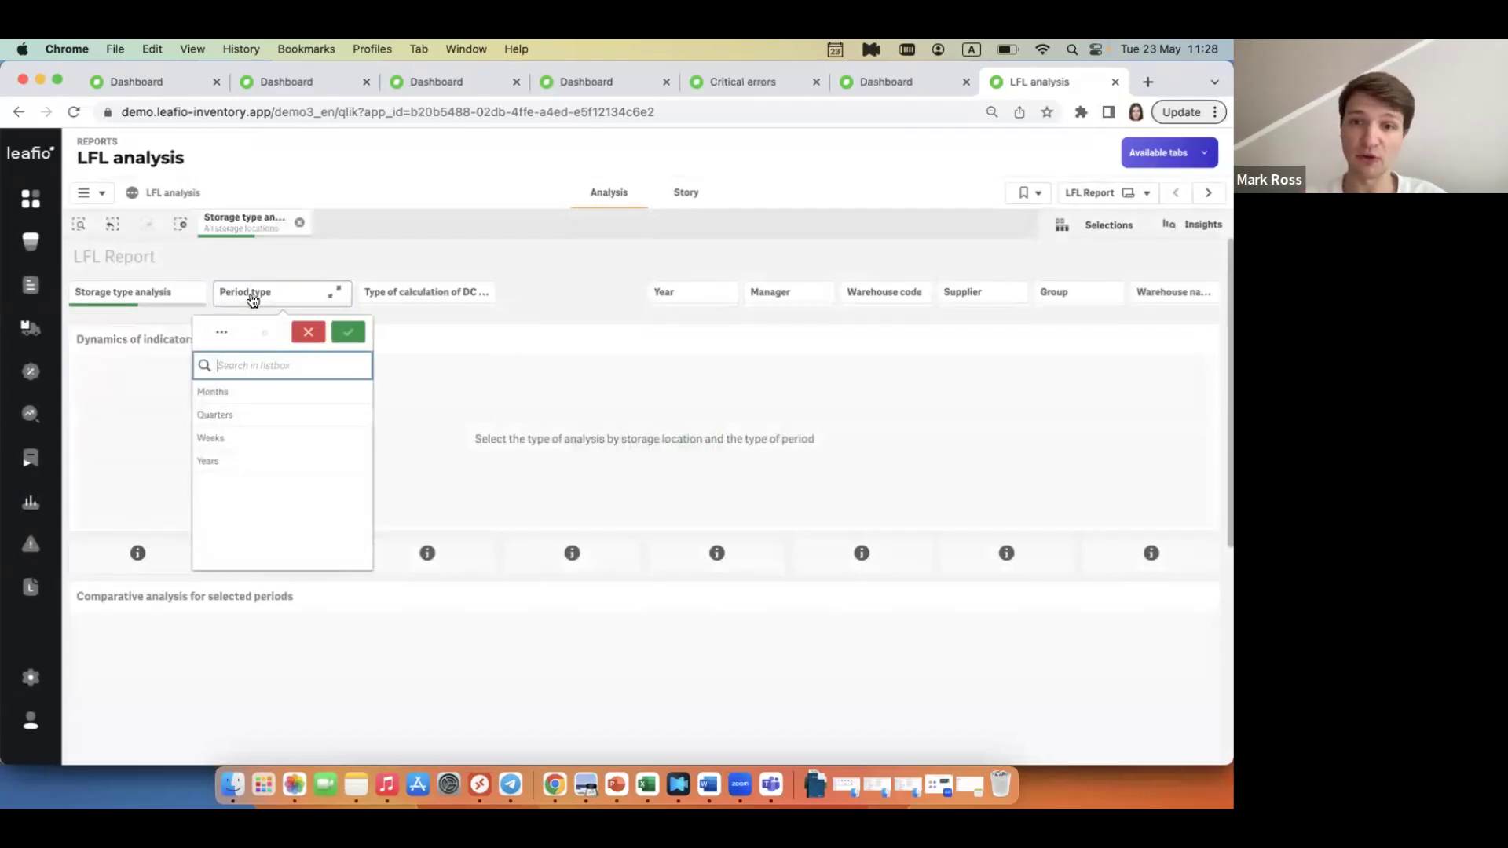
pyautogui.click(234, 392)
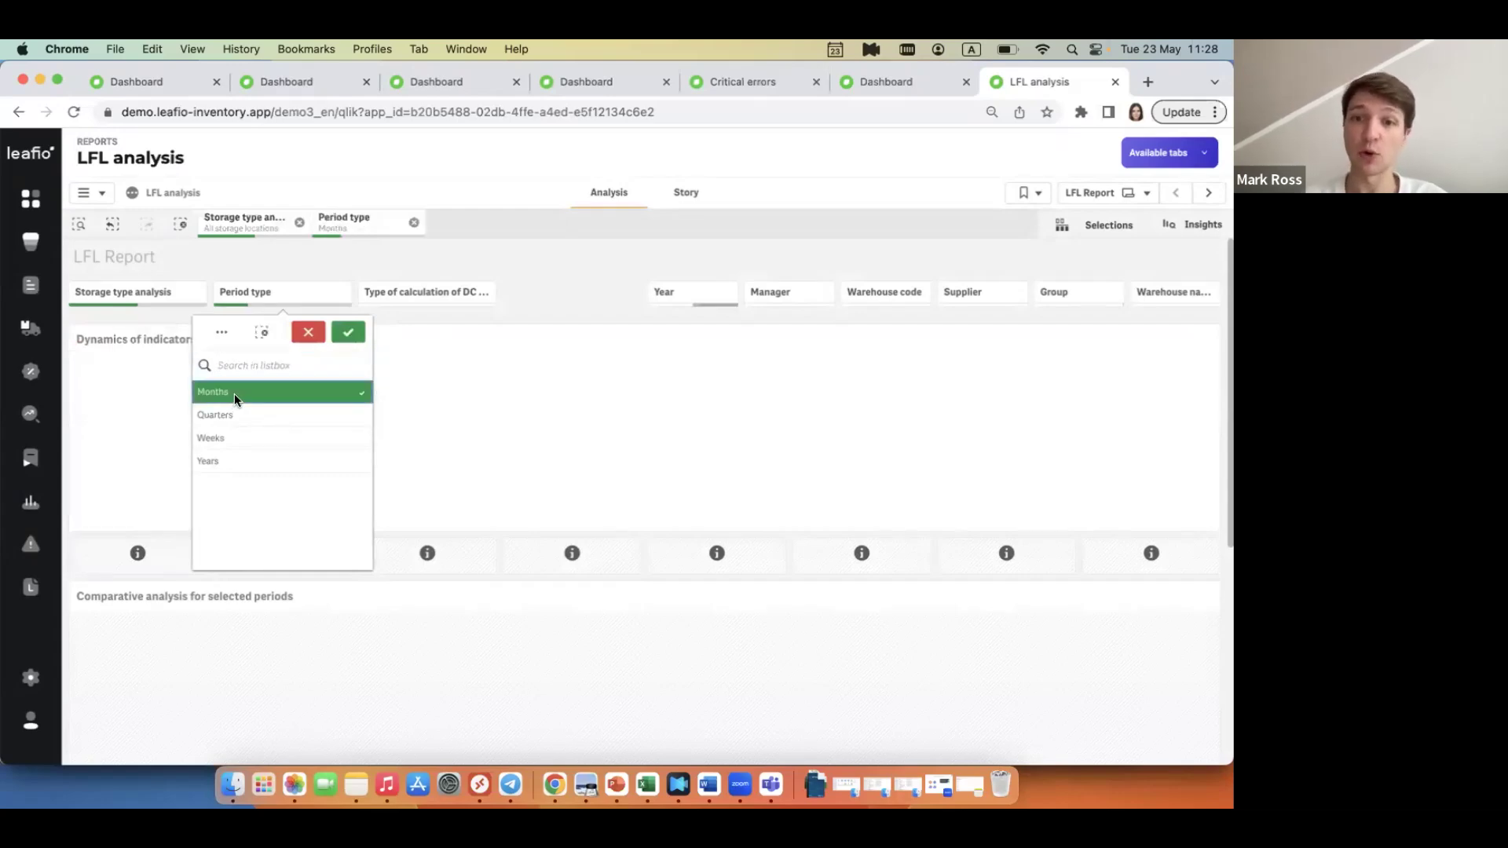
pyautogui.click(351, 334)
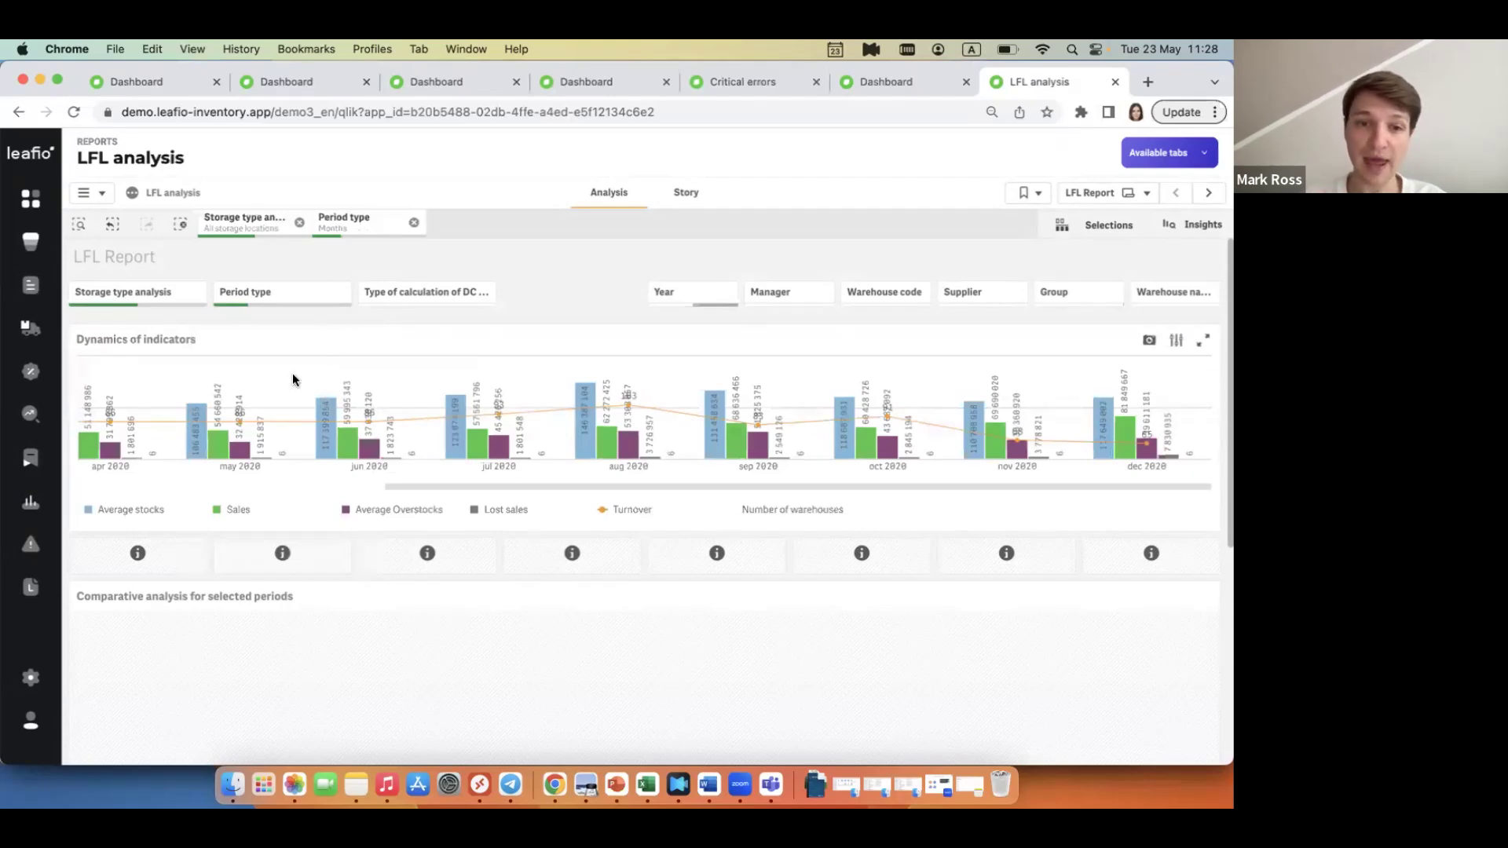
# Select May 2020 and September 2020 in the Dynamics of indicators chart to compare the two months.
pyautogui.click(222, 438)
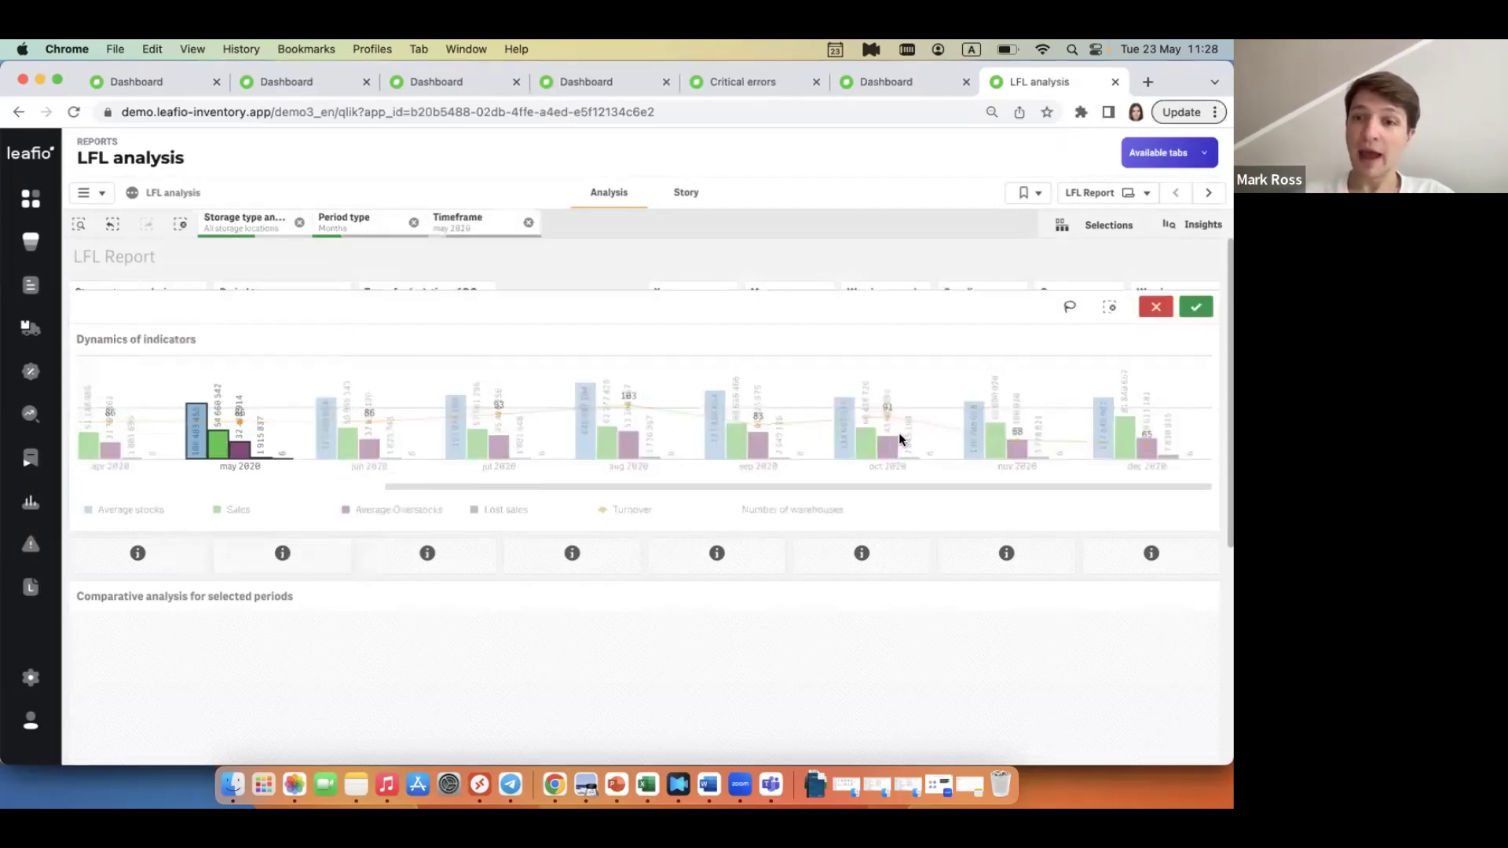
pyautogui.click(746, 452)
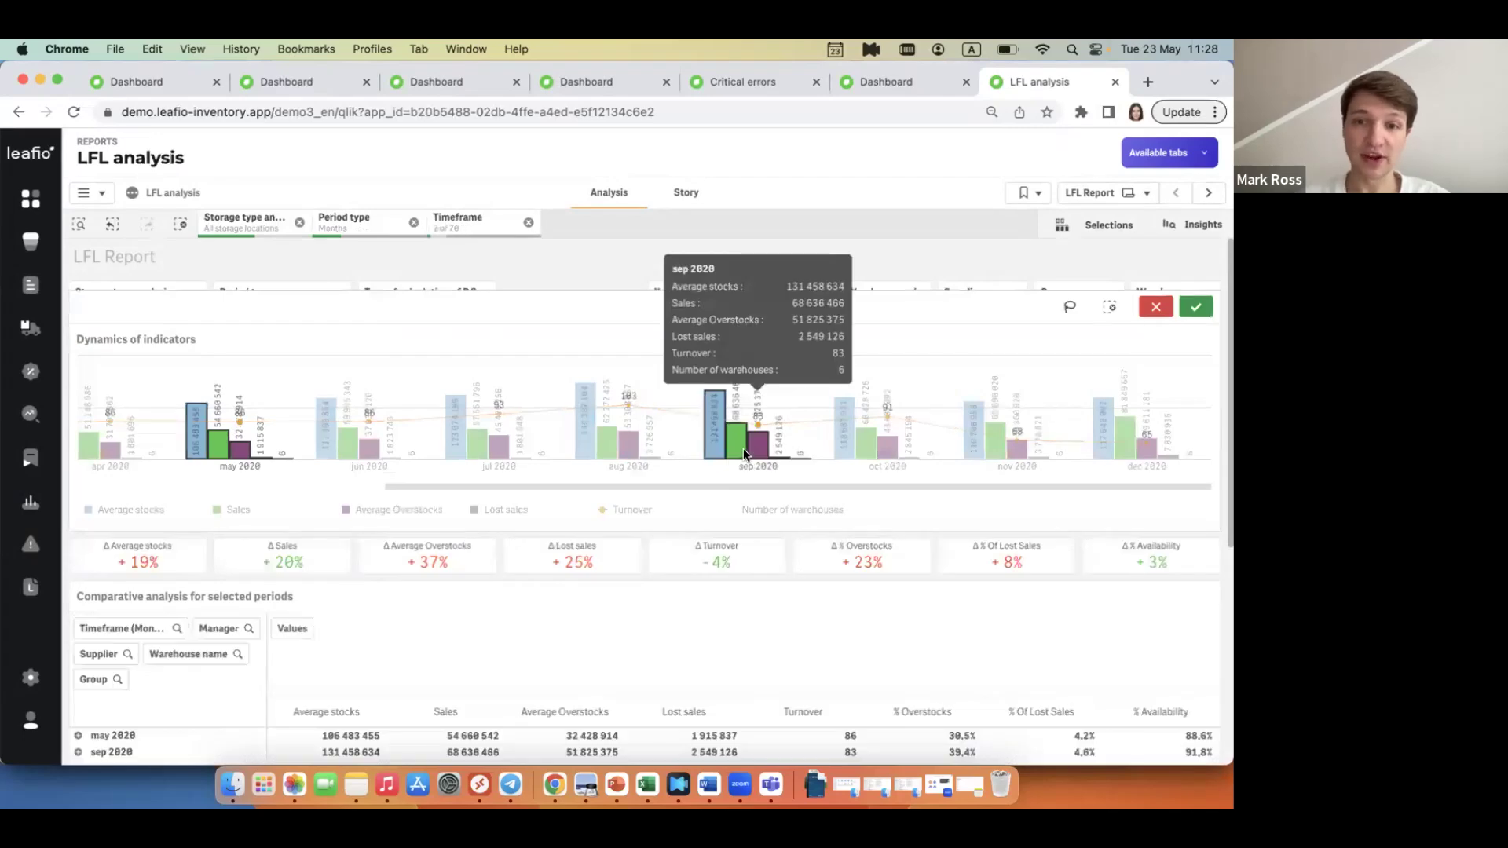
pyautogui.click(1196, 307)
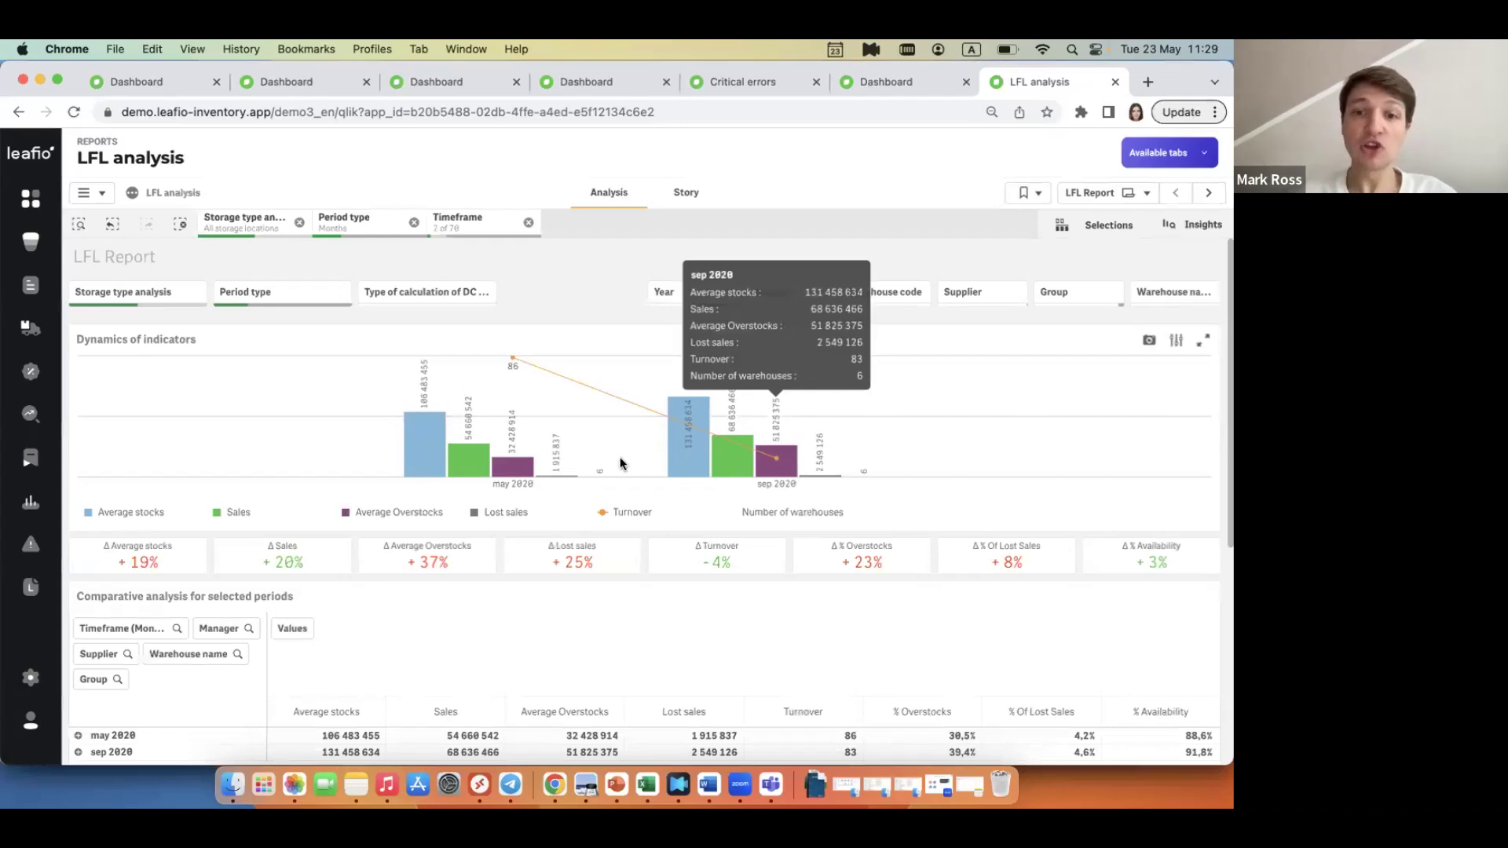
pyautogui.moveTo(487, 463)
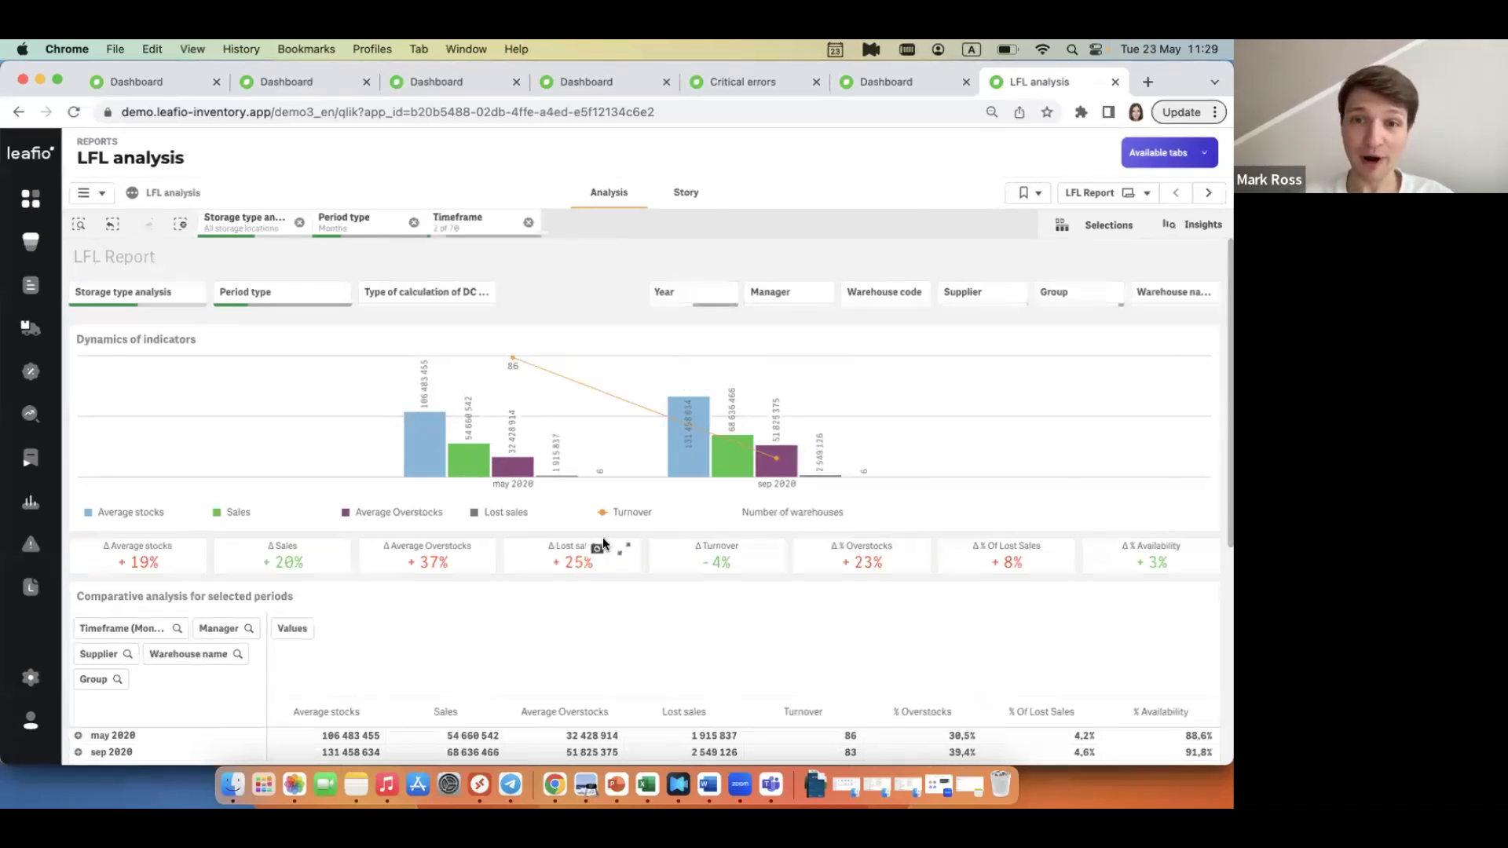
# Switch to the Lost sales reasons report and show its sheet with lost sales for 3 previous weeks.
pyautogui.click(1161, 165)
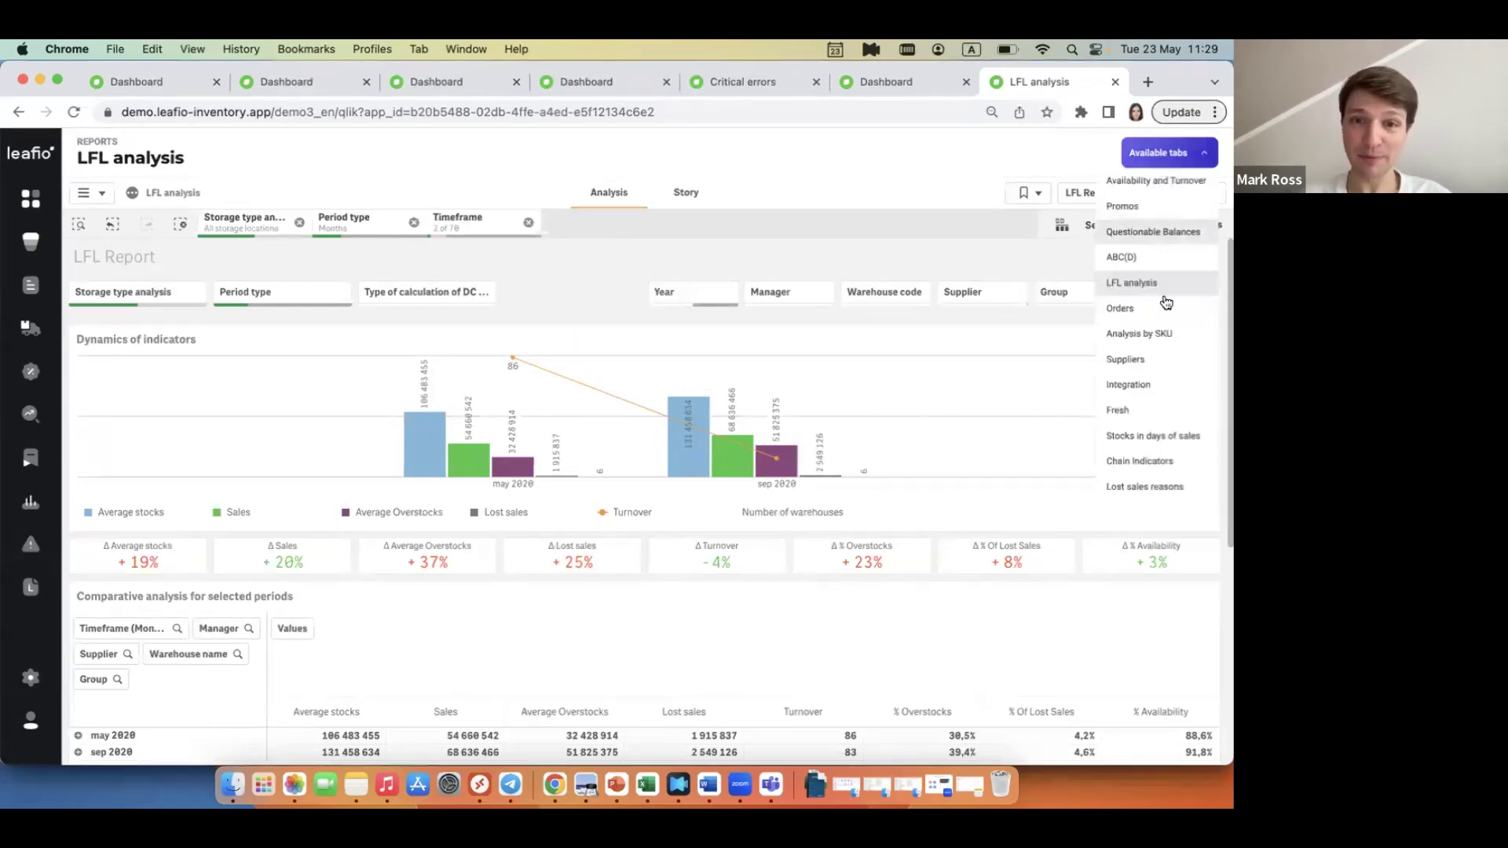
pyautogui.click(1157, 487)
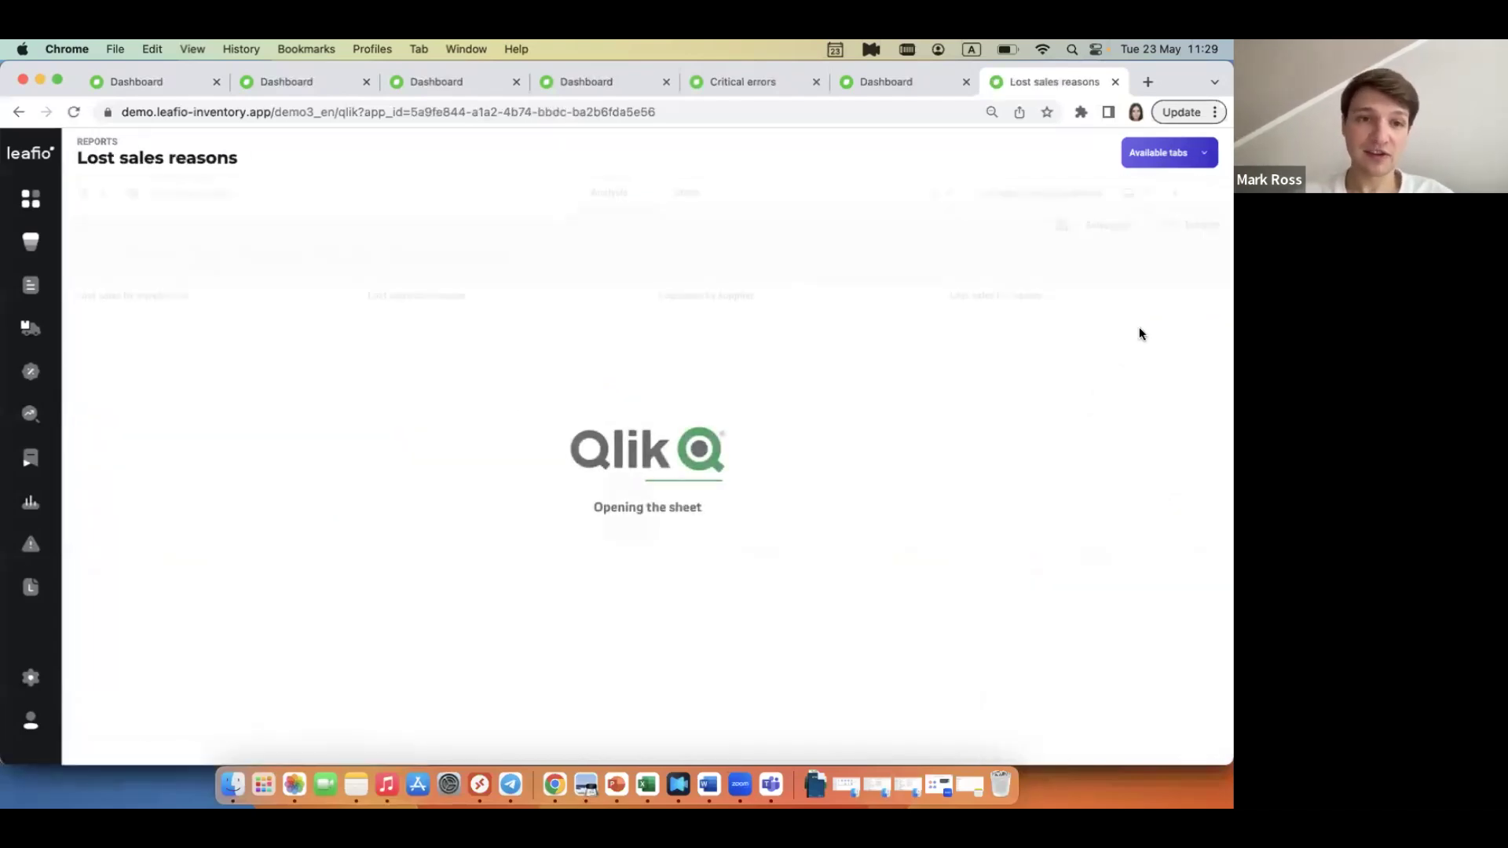
pyautogui.click(1101, 194)
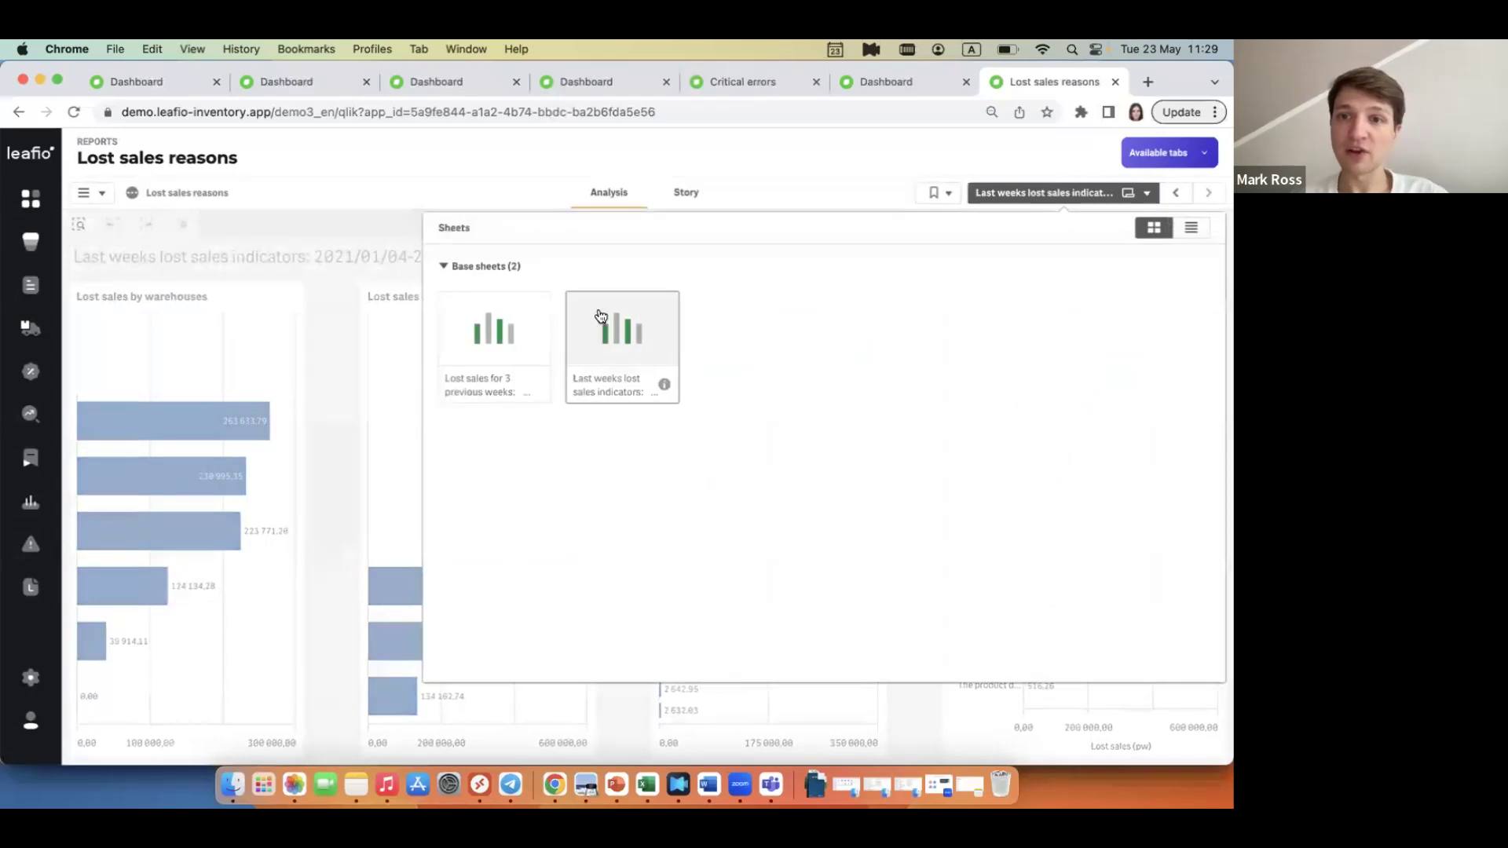
pyautogui.click(512, 333)
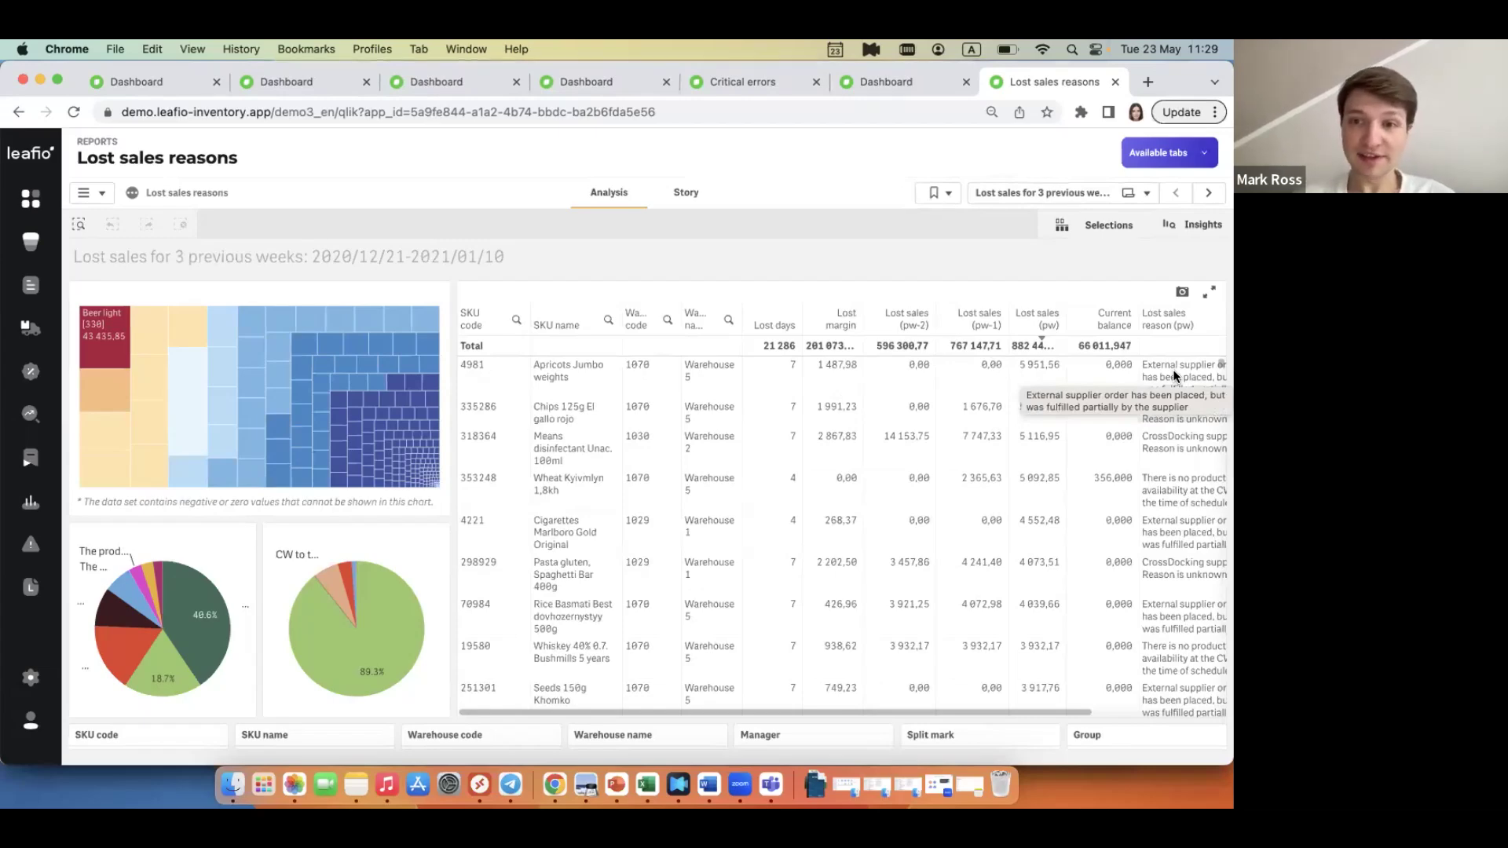
# Enlarge the lost sales reason pie chart, filter by external supplier orders fulfilled partially by the supplier, and close the full-screen view.
pyautogui.click(237, 537)
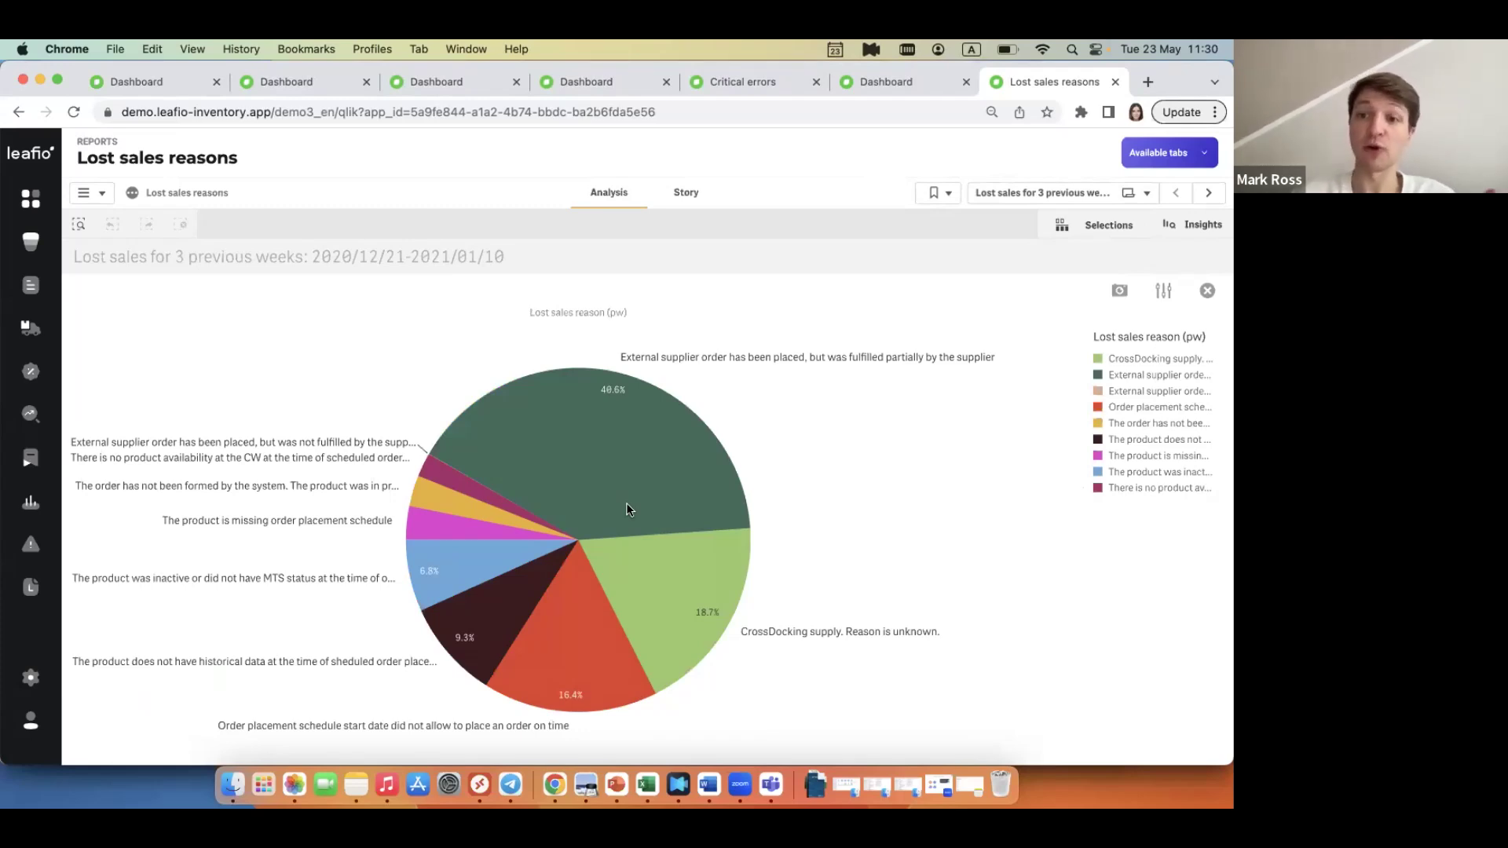
pyautogui.click(670, 358)
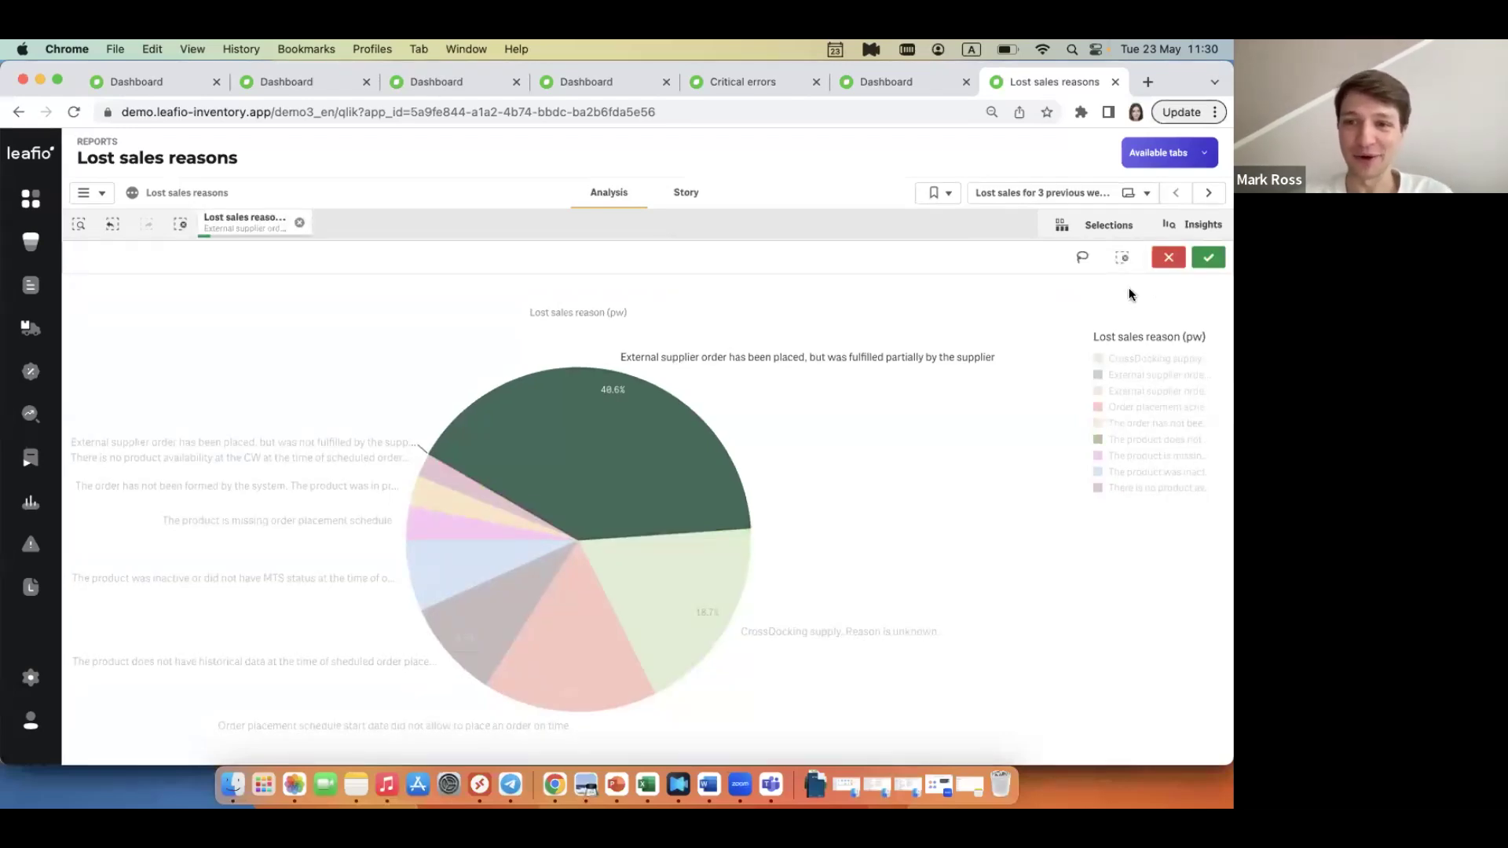
pyautogui.click(1209, 258)
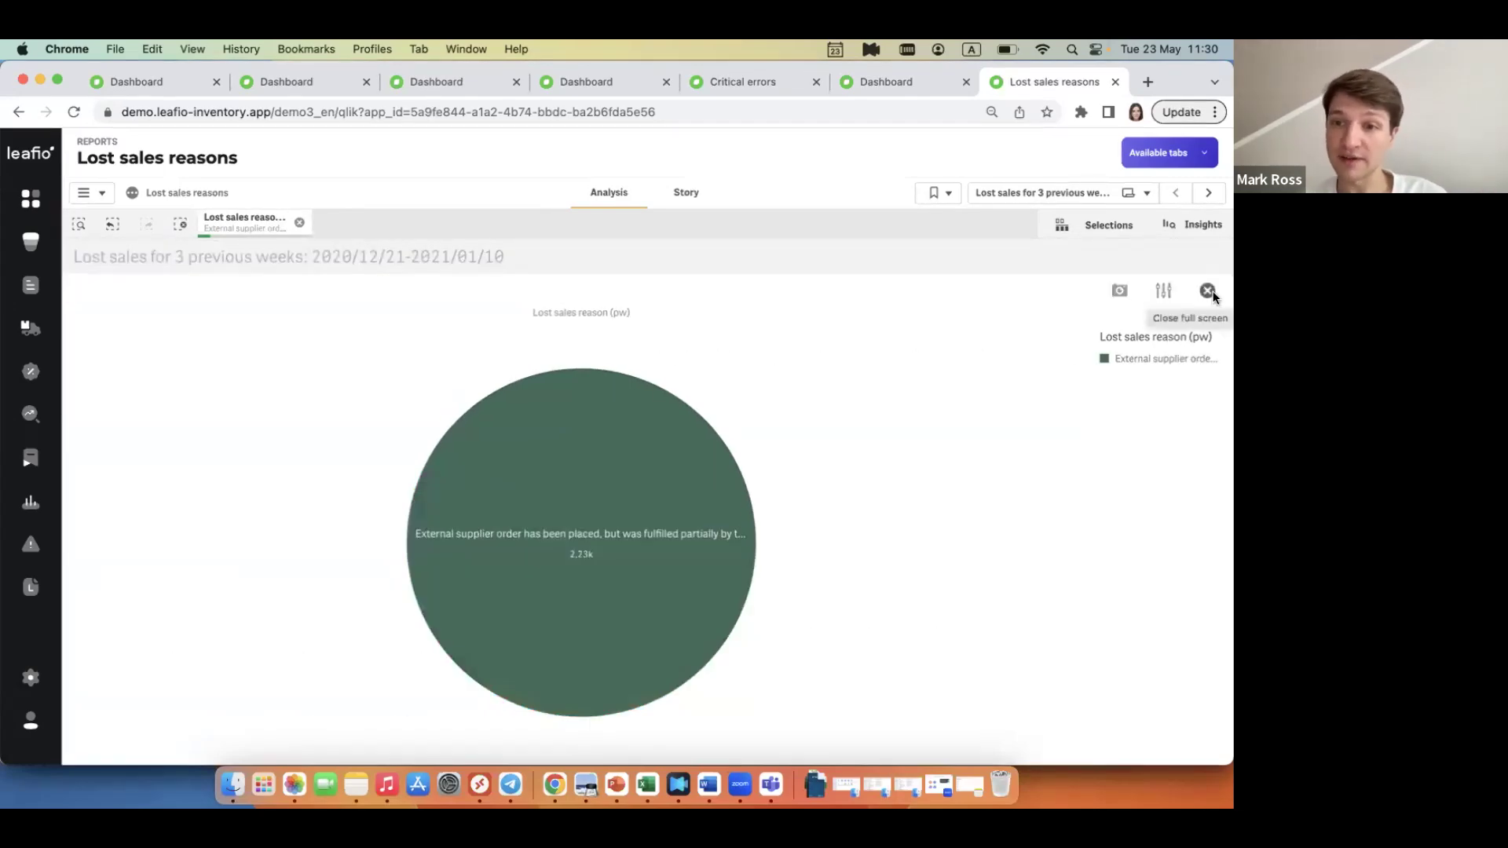
pyautogui.click(1205, 293)
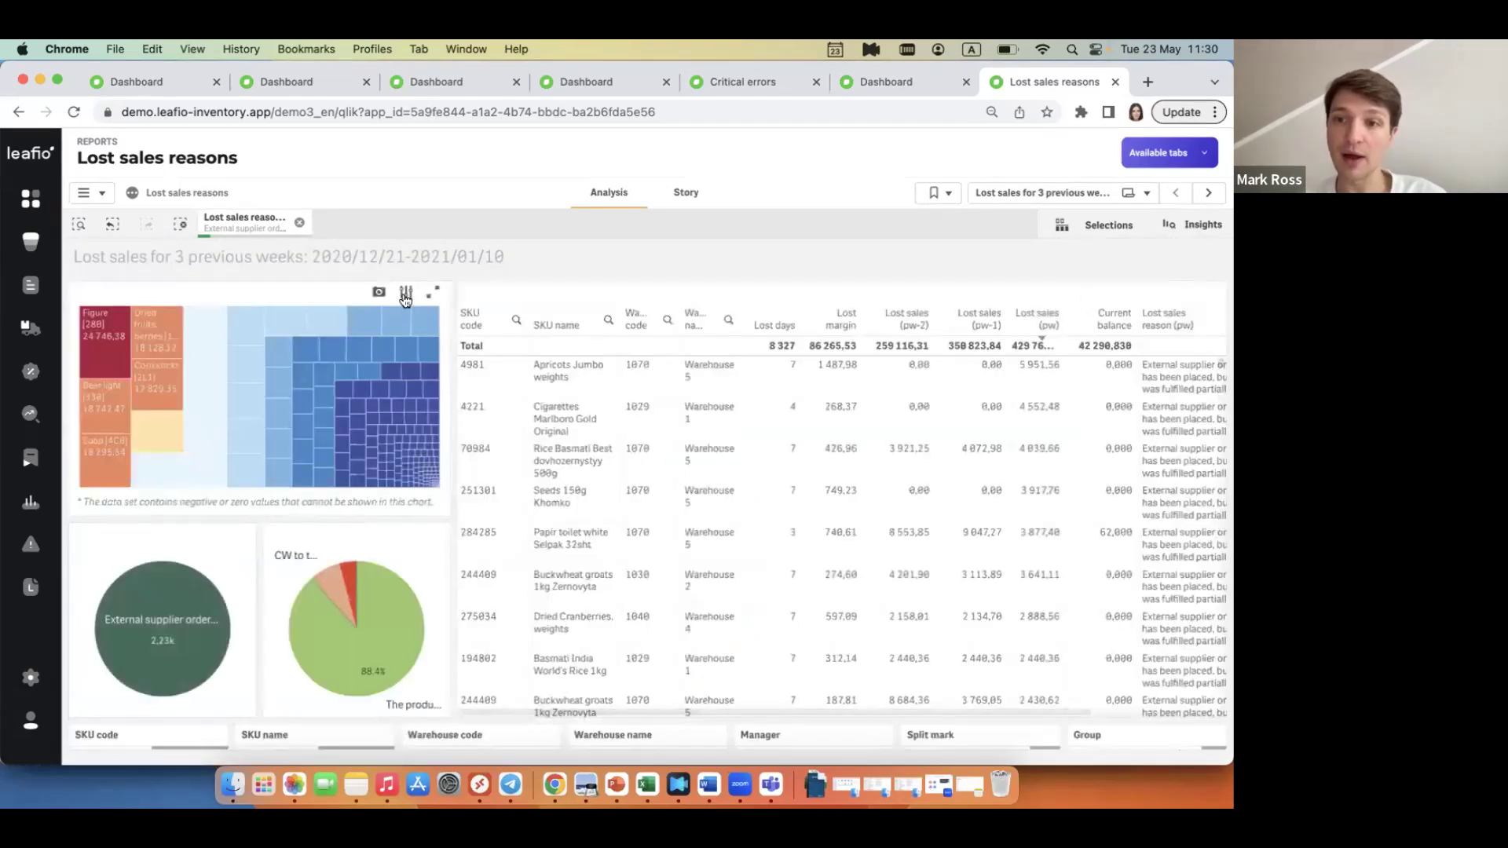
# Change the lost sales treemap's dimension from Group to Supplier's name and inspect the lost sales of Supplier 345.
pyautogui.click(404, 293)
pyautogui.click(1078, 346)
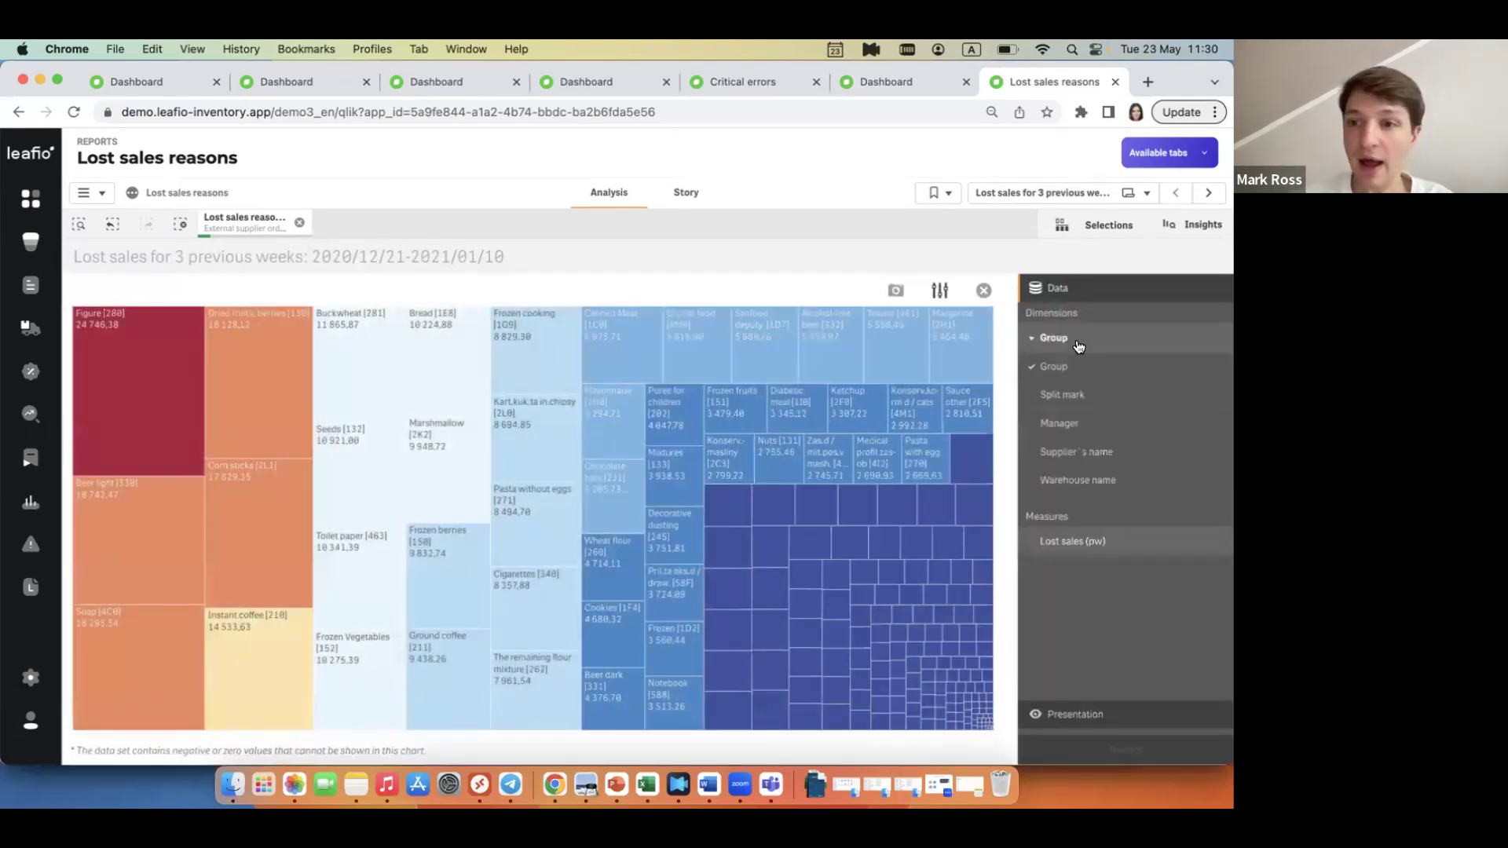
pyautogui.click(1088, 453)
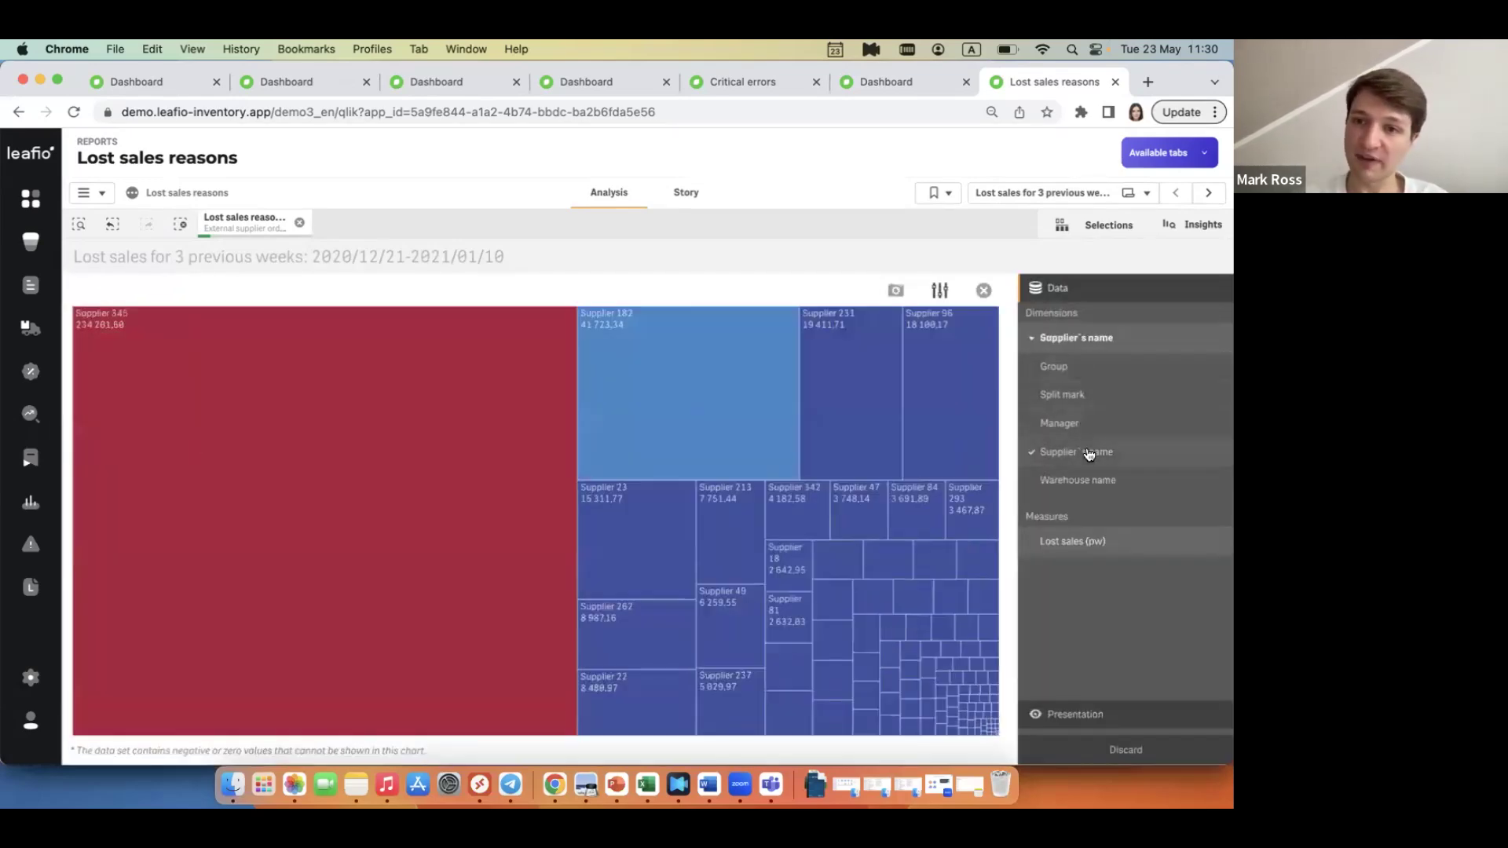
pyautogui.click(983, 290)
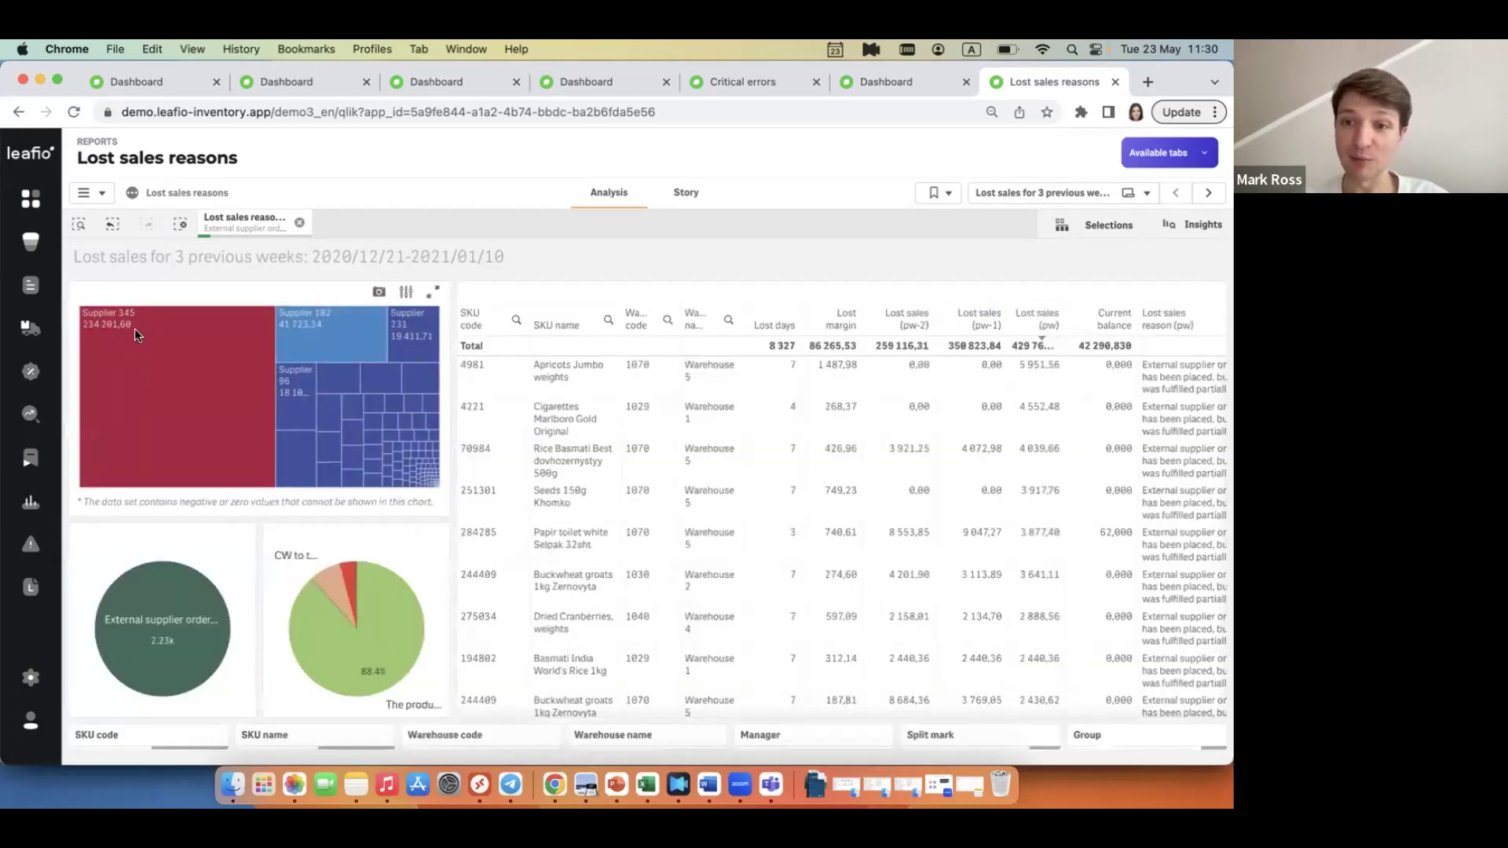
pyautogui.moveTo(135, 328)
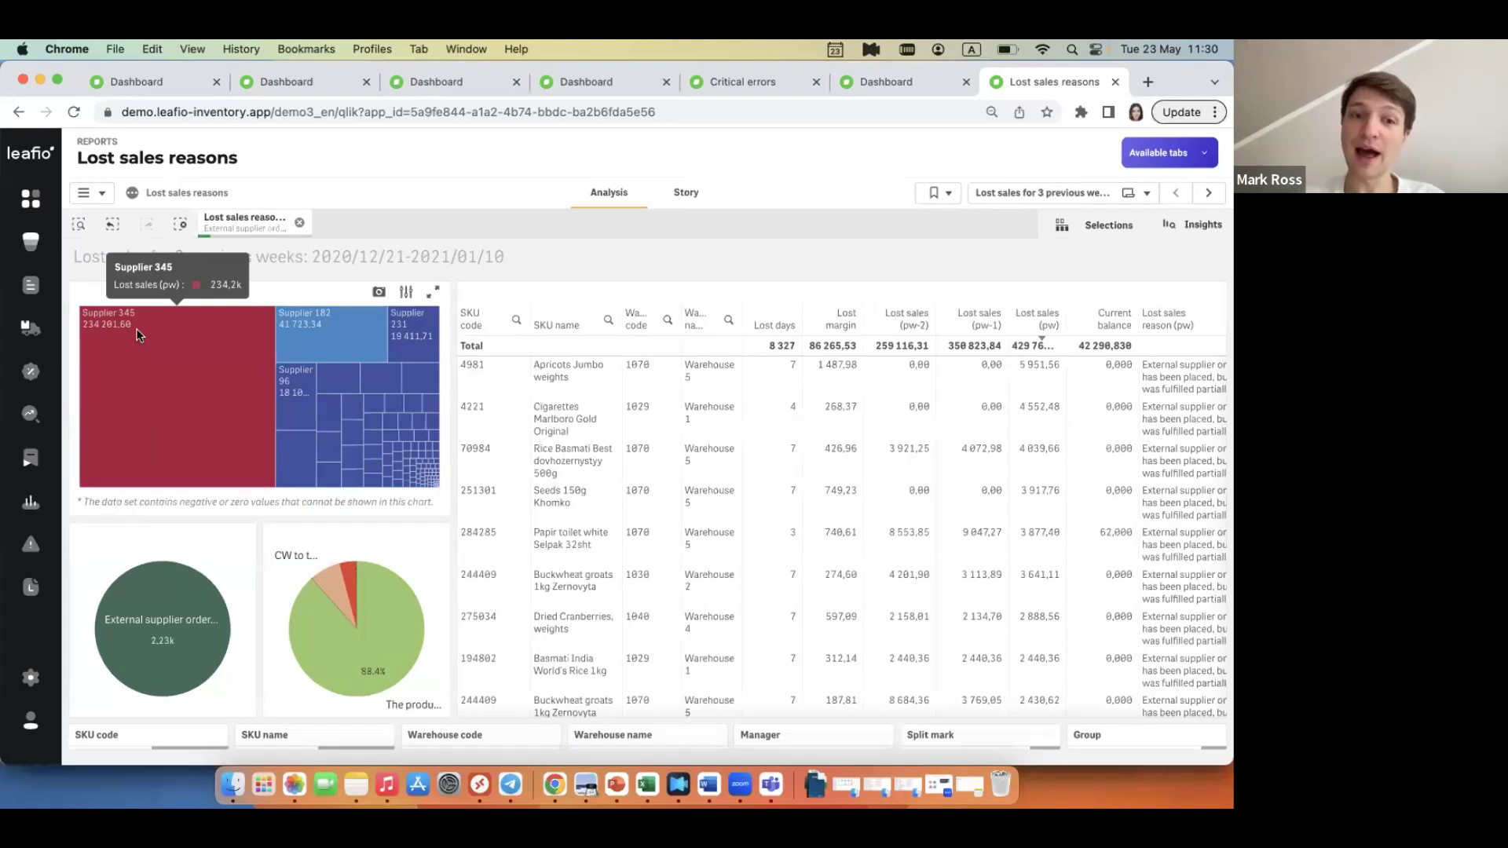
# Switch to the Suppliers report and filter the supplier's reliability table to Supplier 345.
pyautogui.click(1167, 160)
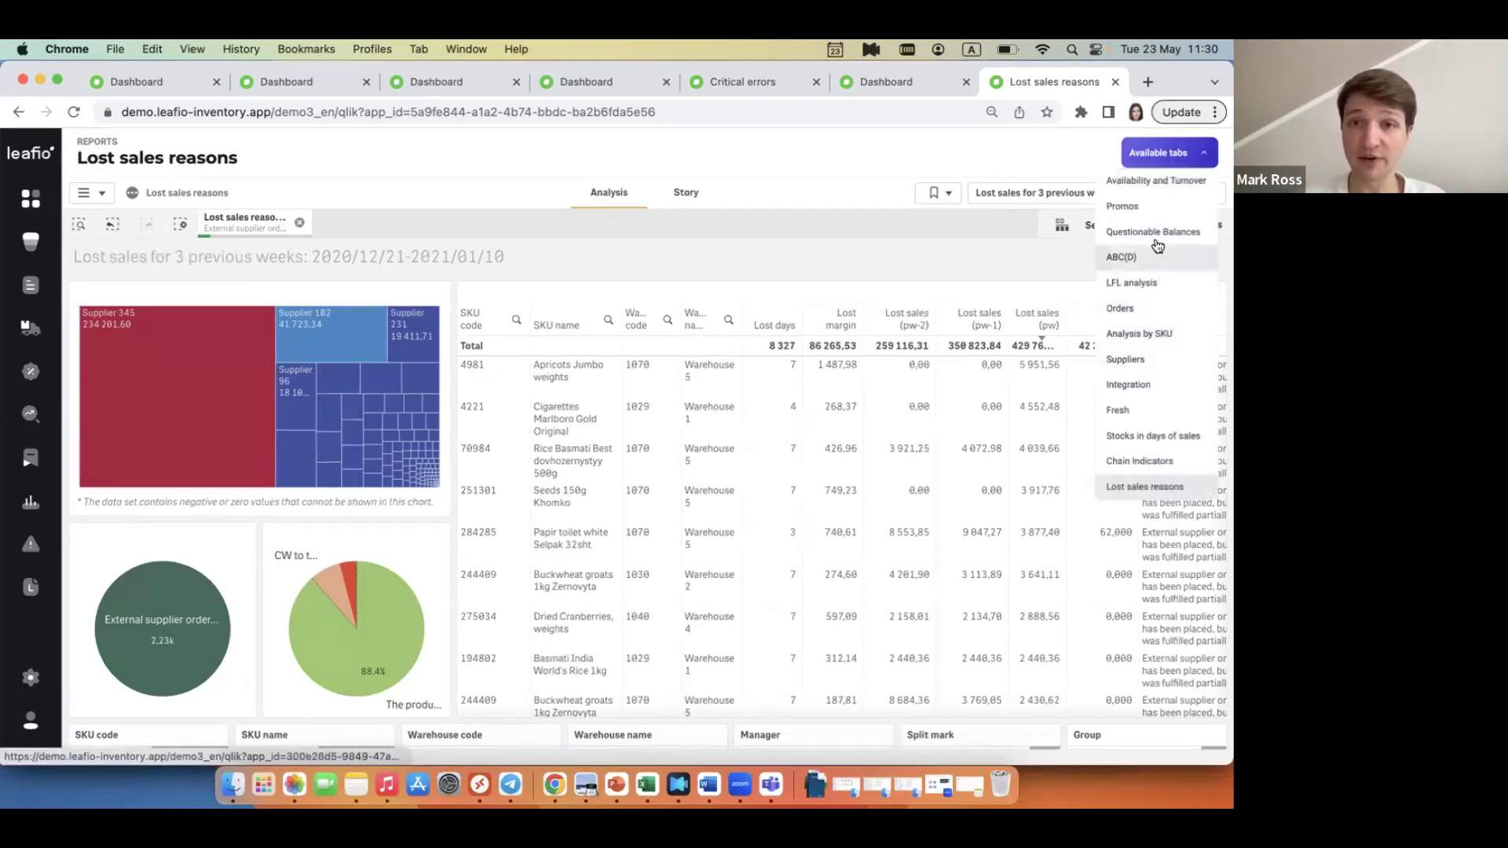
pyautogui.click(1146, 360)
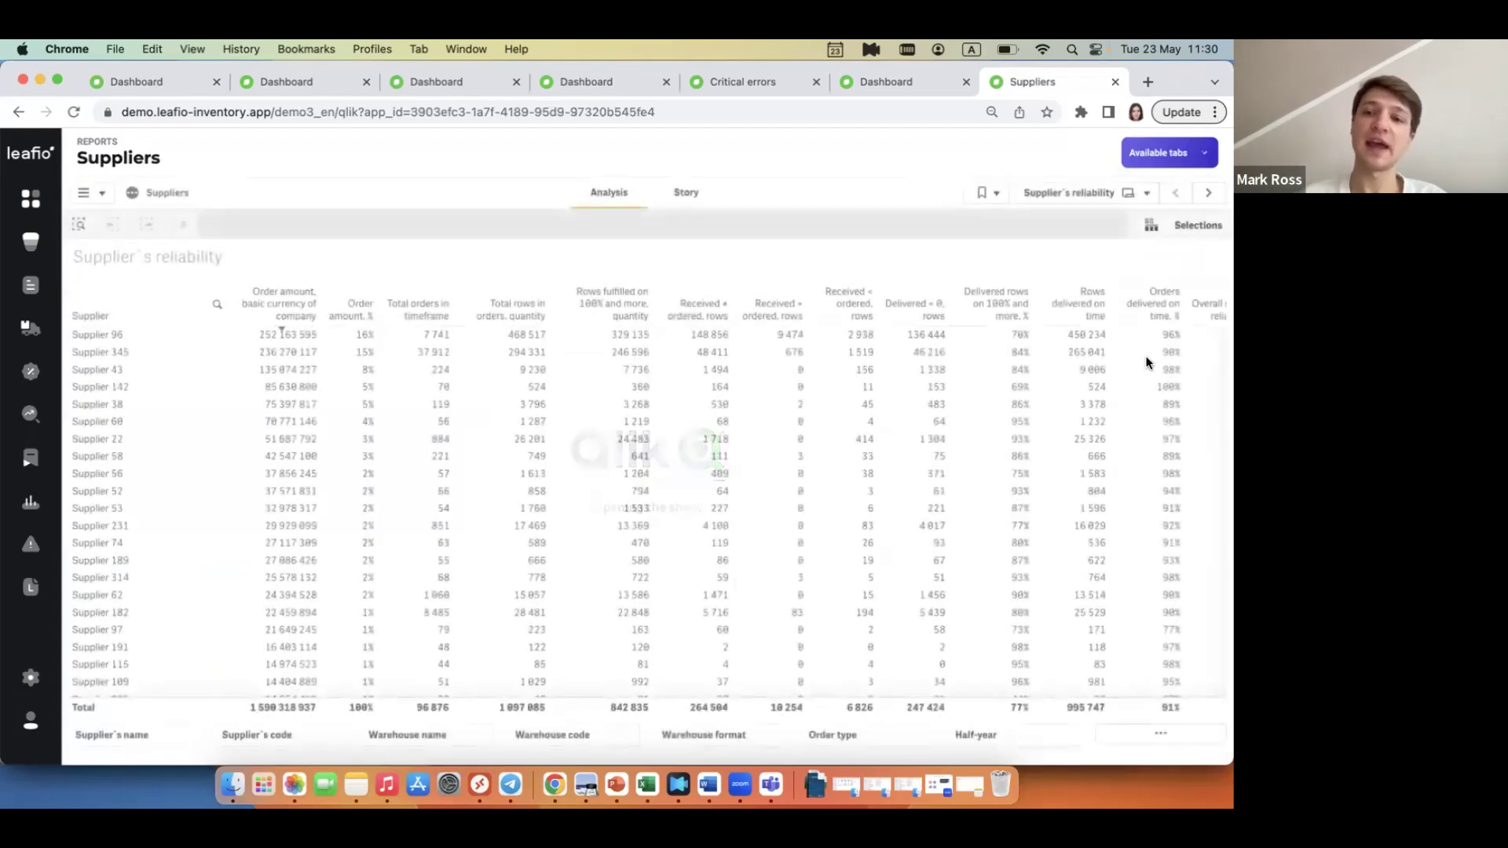
pyautogui.click(139, 353)
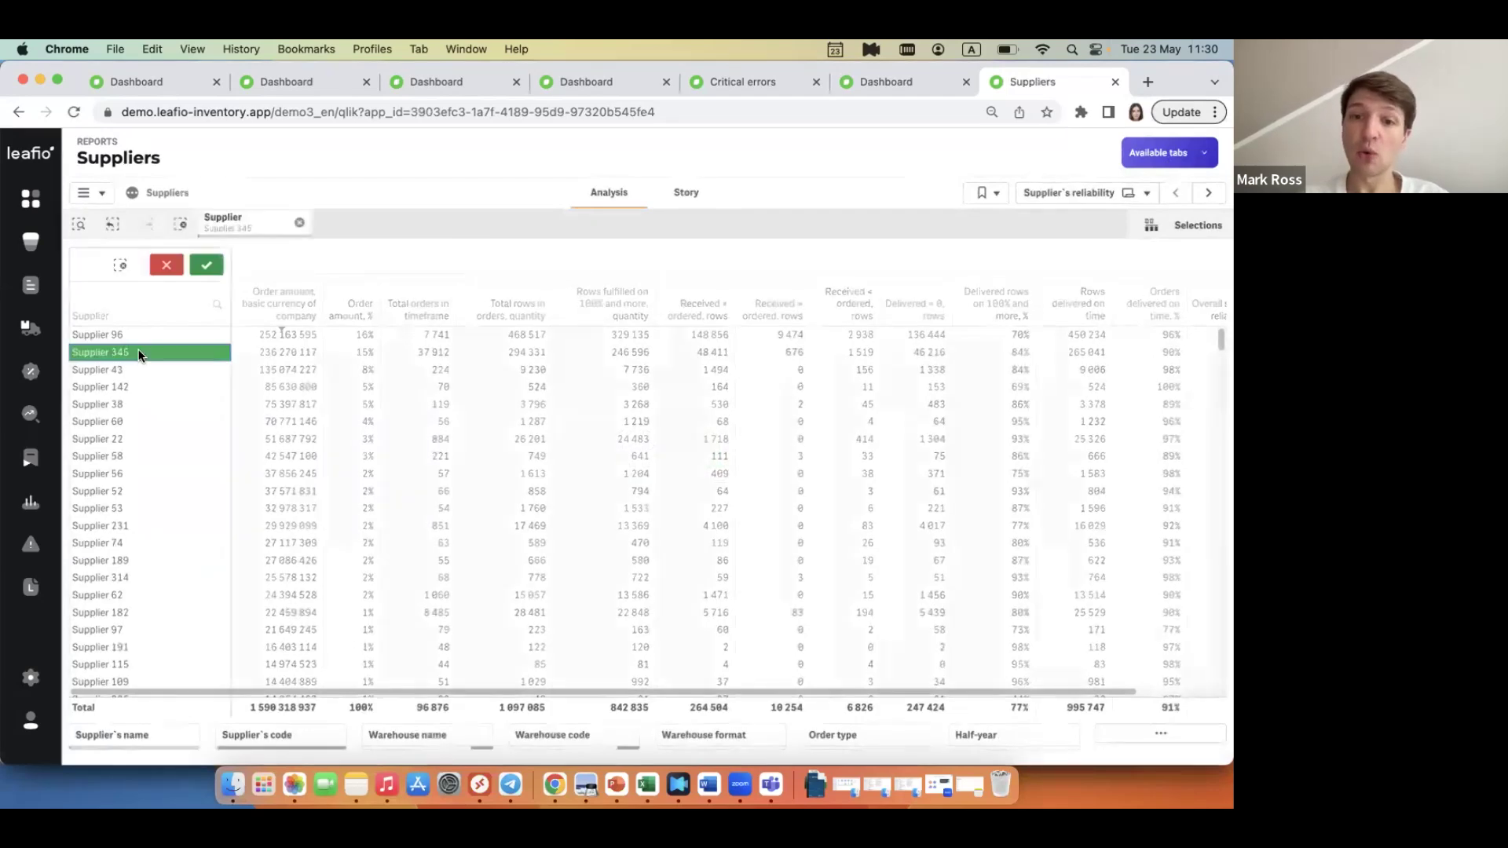
pyautogui.click(205, 267)
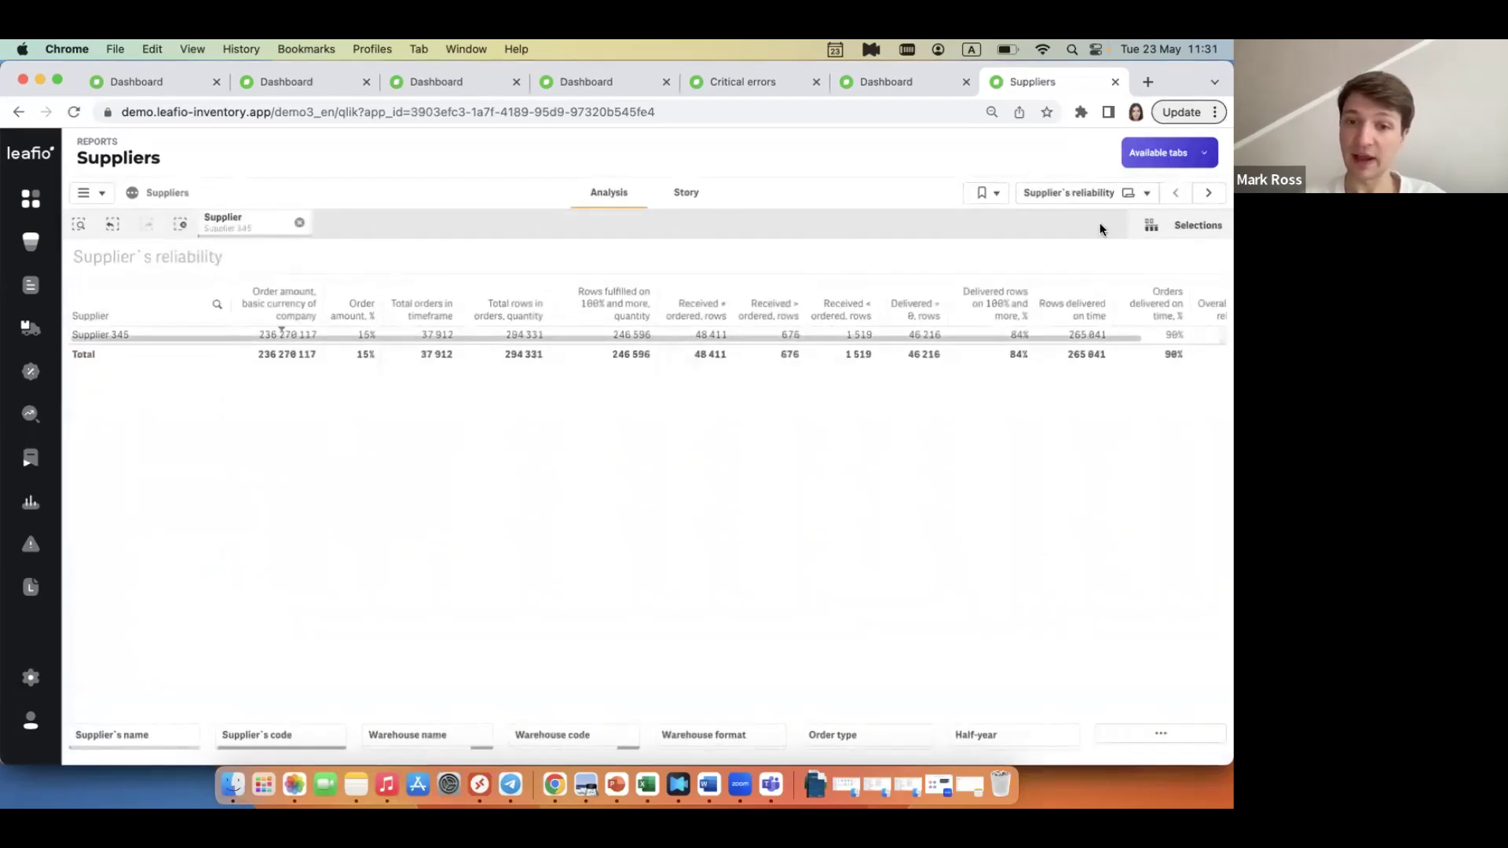
# Show the Supplier's statistics sheet for the selected supplier to review its sales, balances, overstocks and order fulfilment.
pyautogui.click(1120, 196)
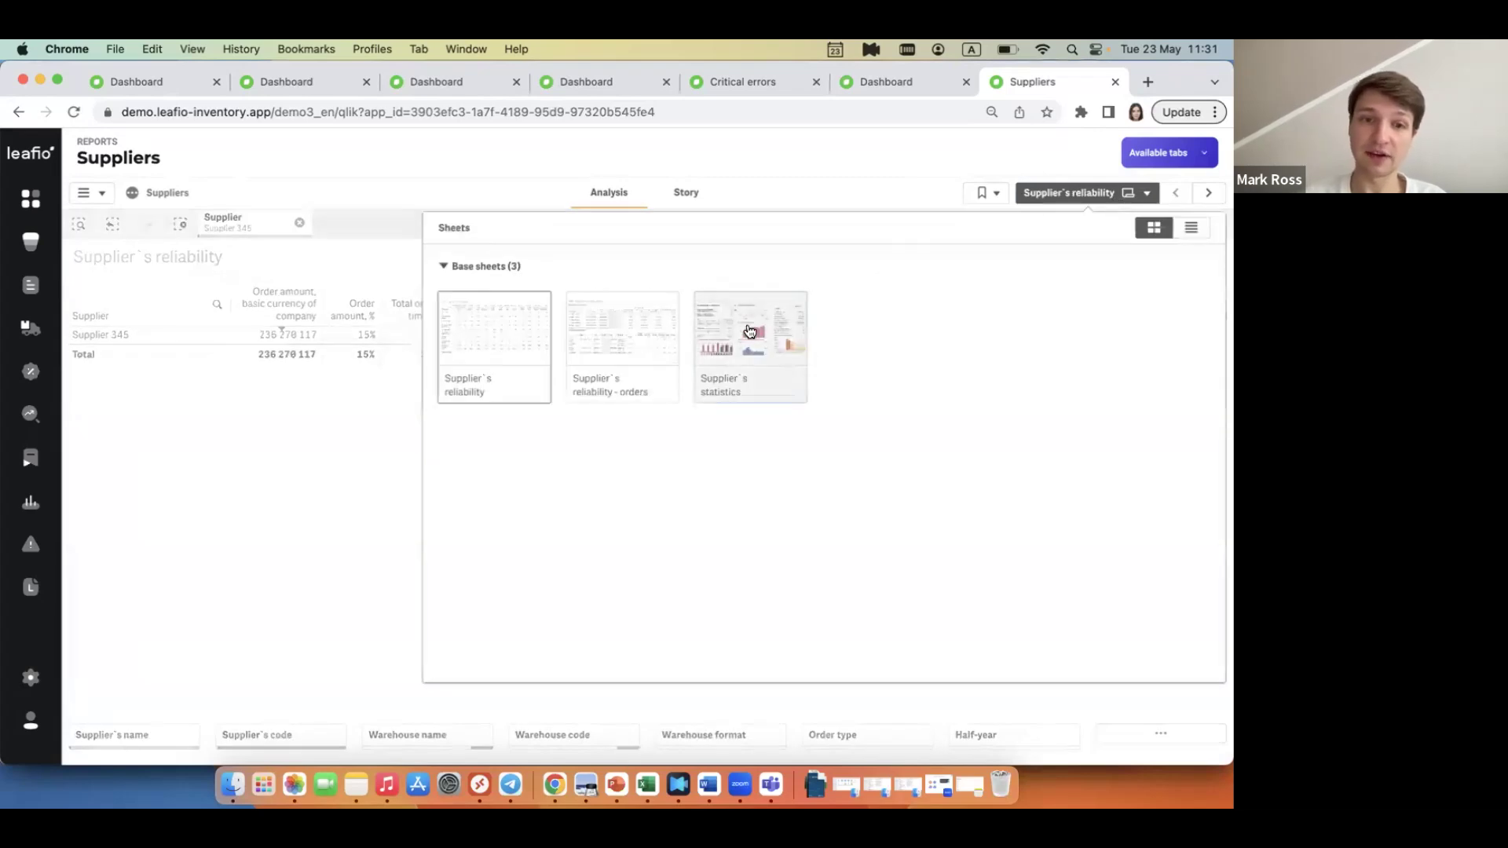
pyautogui.click(749, 330)
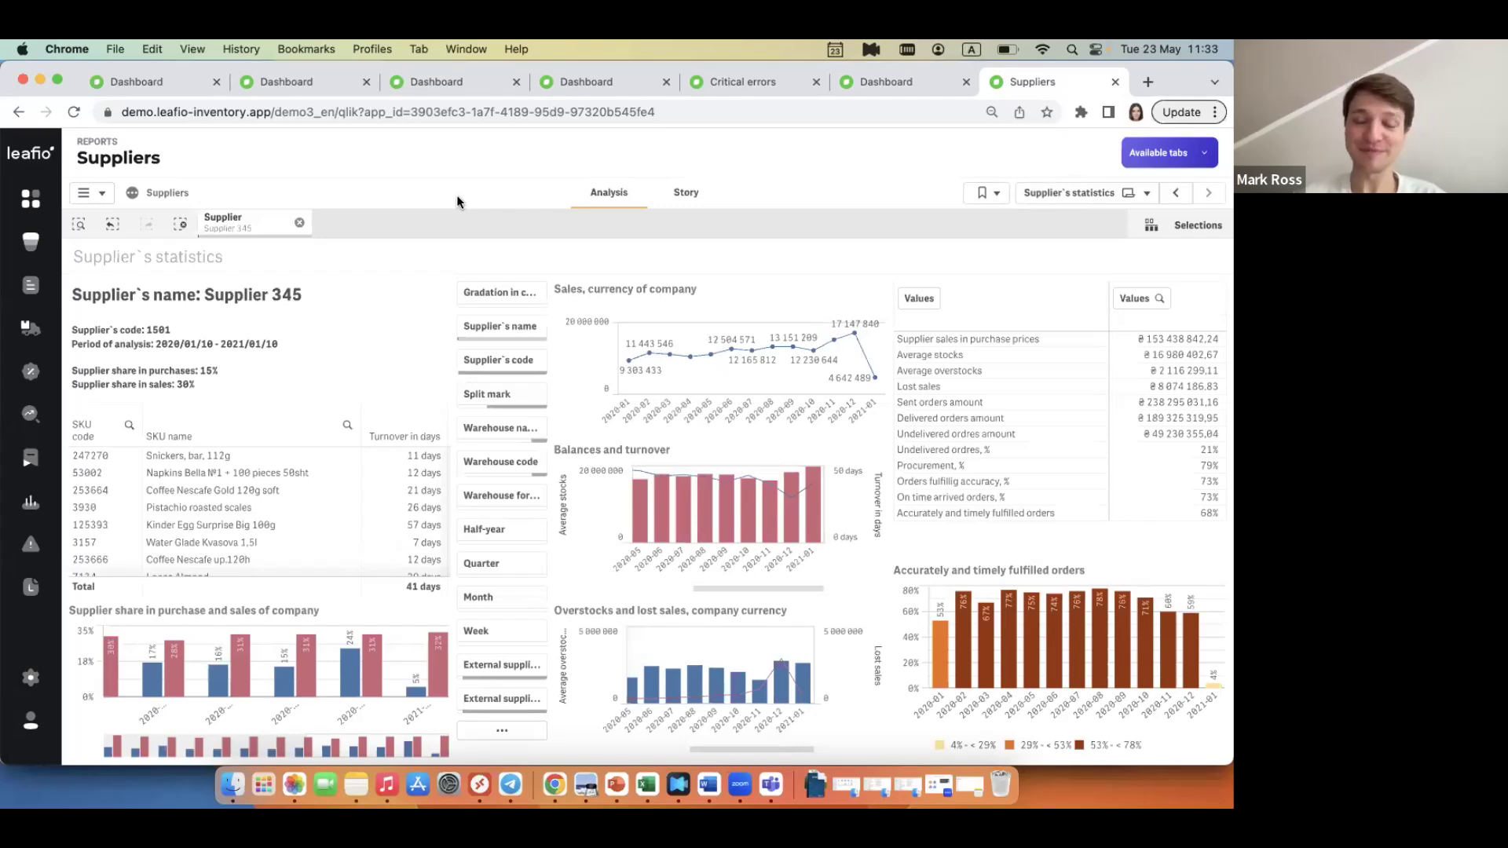
# Return to the Leafio dashboard and switch to the full-screen slide presentation, showing the "How can get there" slide.
pyautogui.click(32, 204)
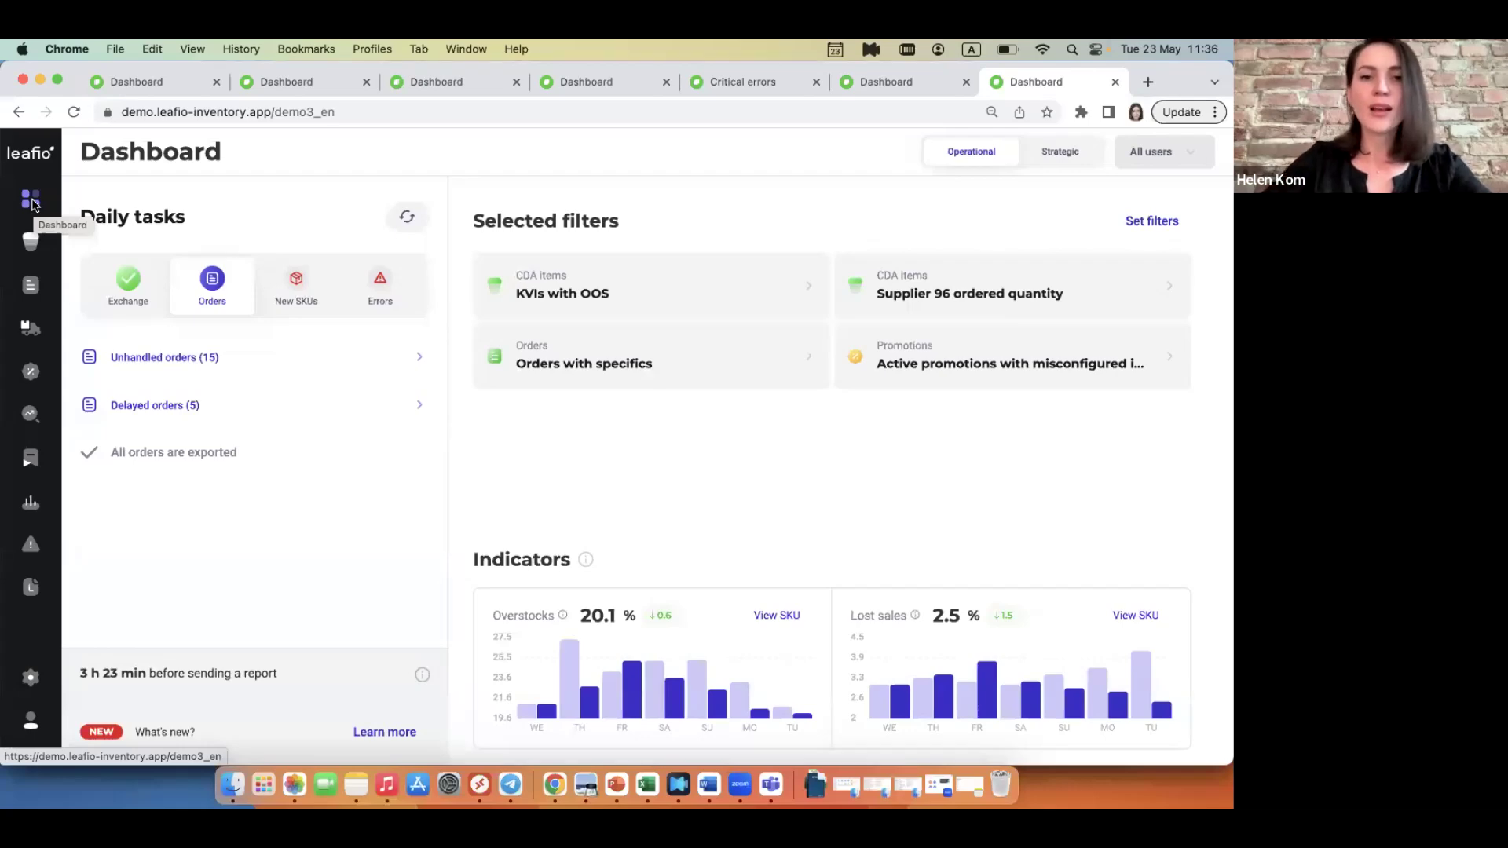
pyautogui.hotkey('ctrl', 'Right')
pyautogui.press('Right')
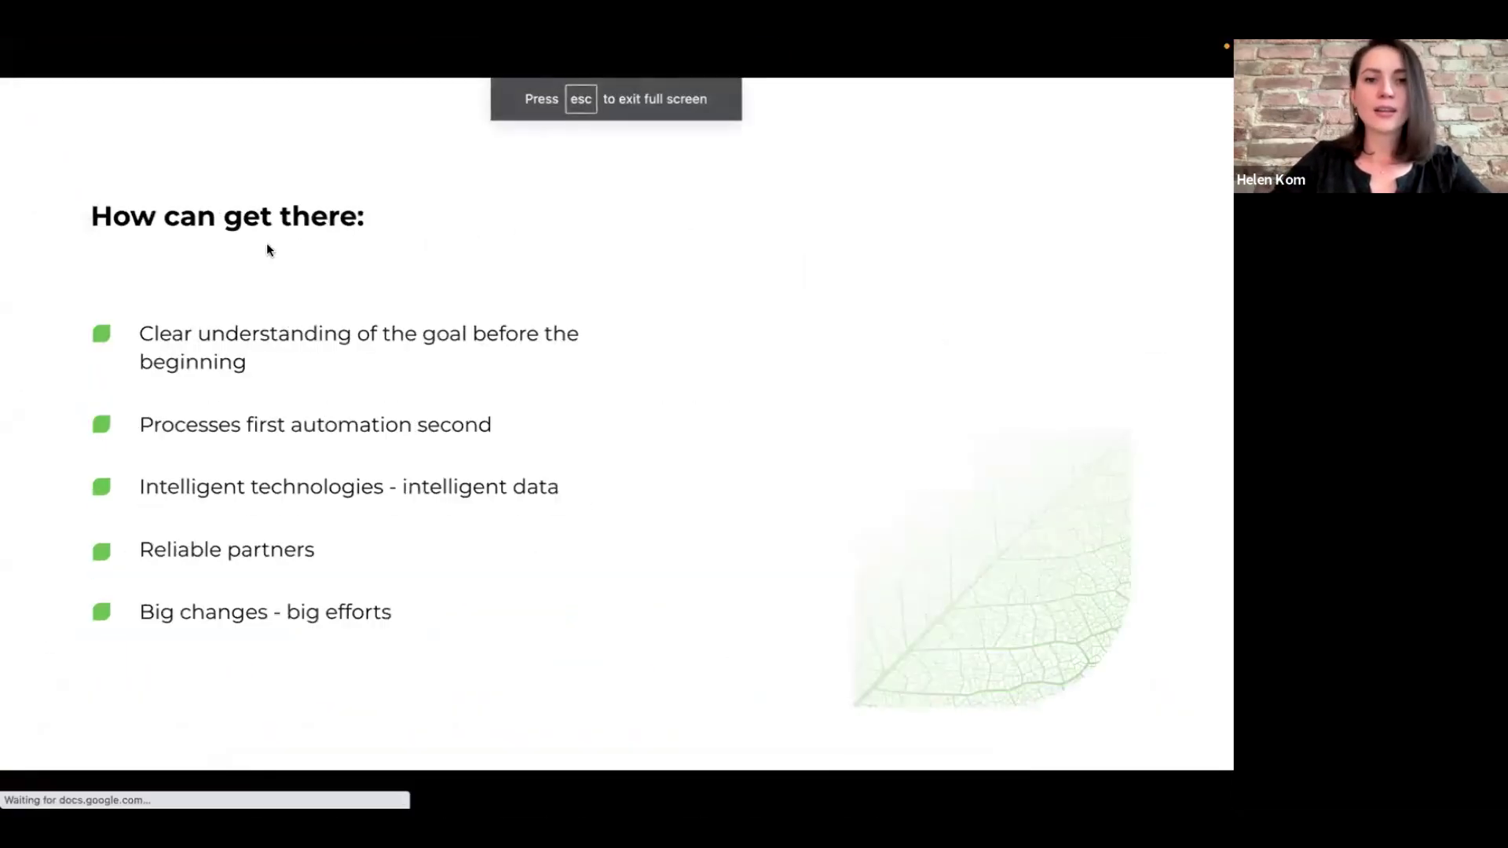